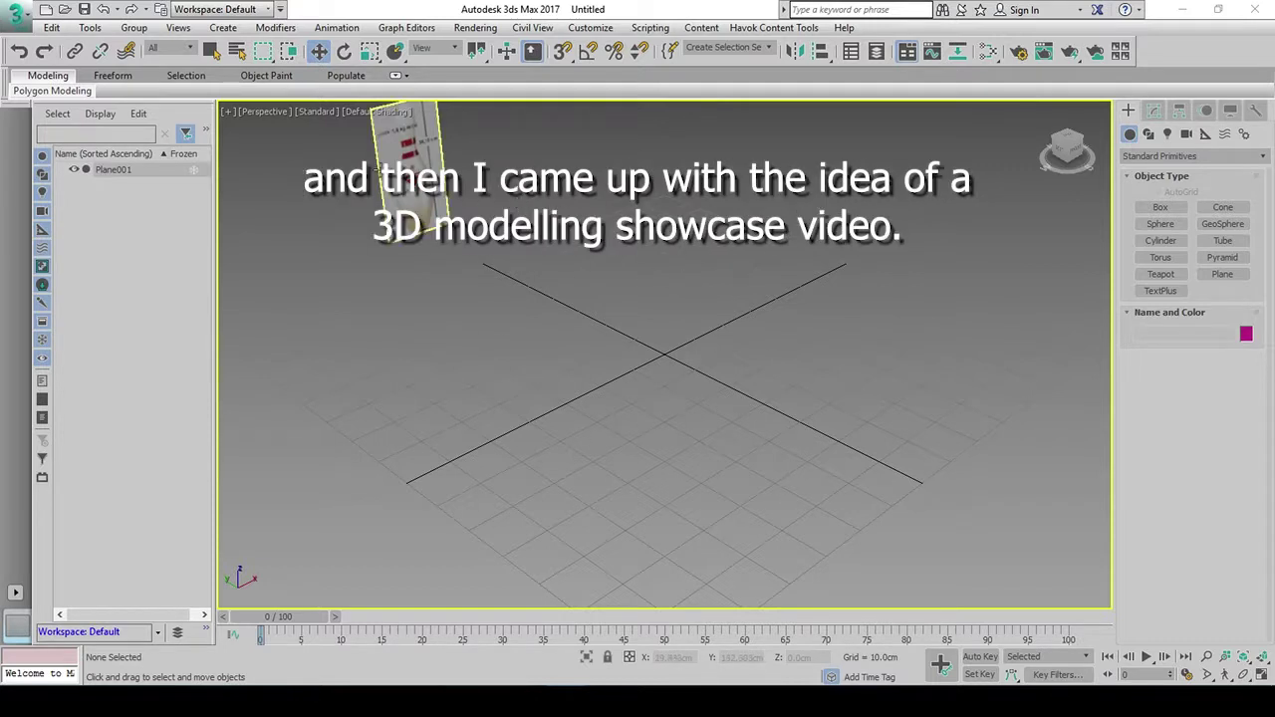
Check the pin reference plane and highlight the Track-through-Gutter and Pin measurements in the note
left_click(416, 152)
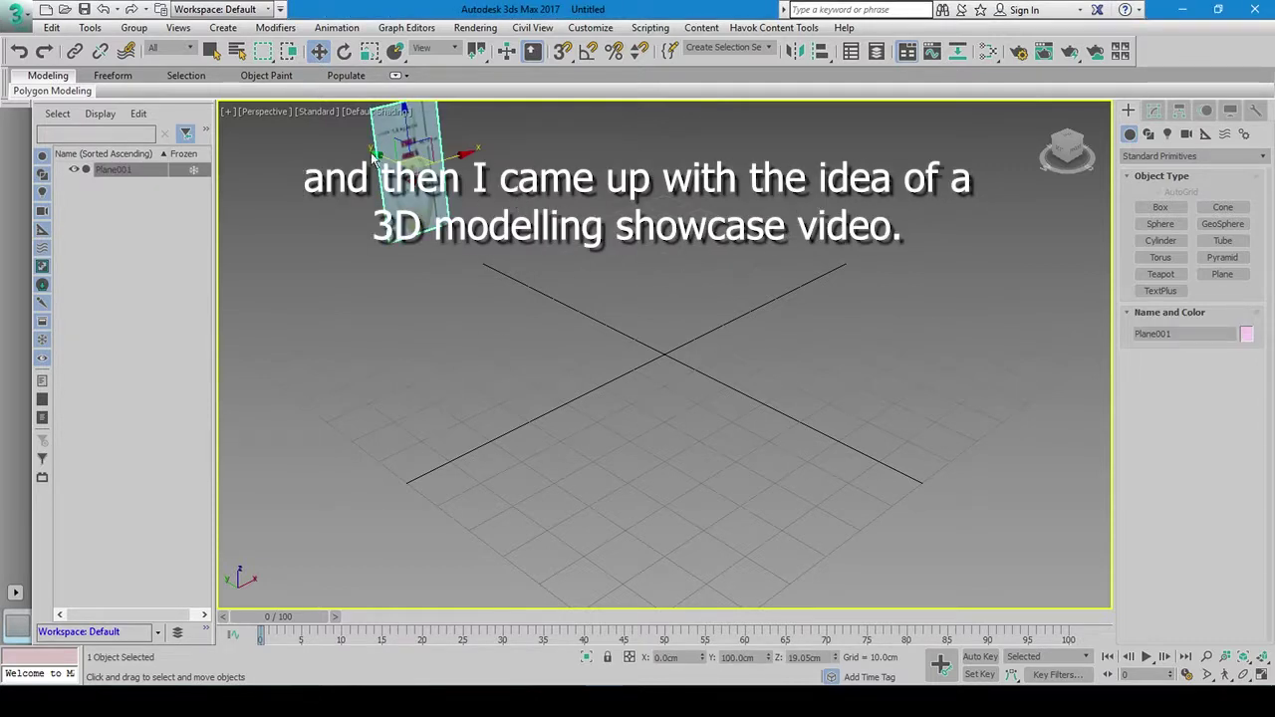
left_click(611, 296)
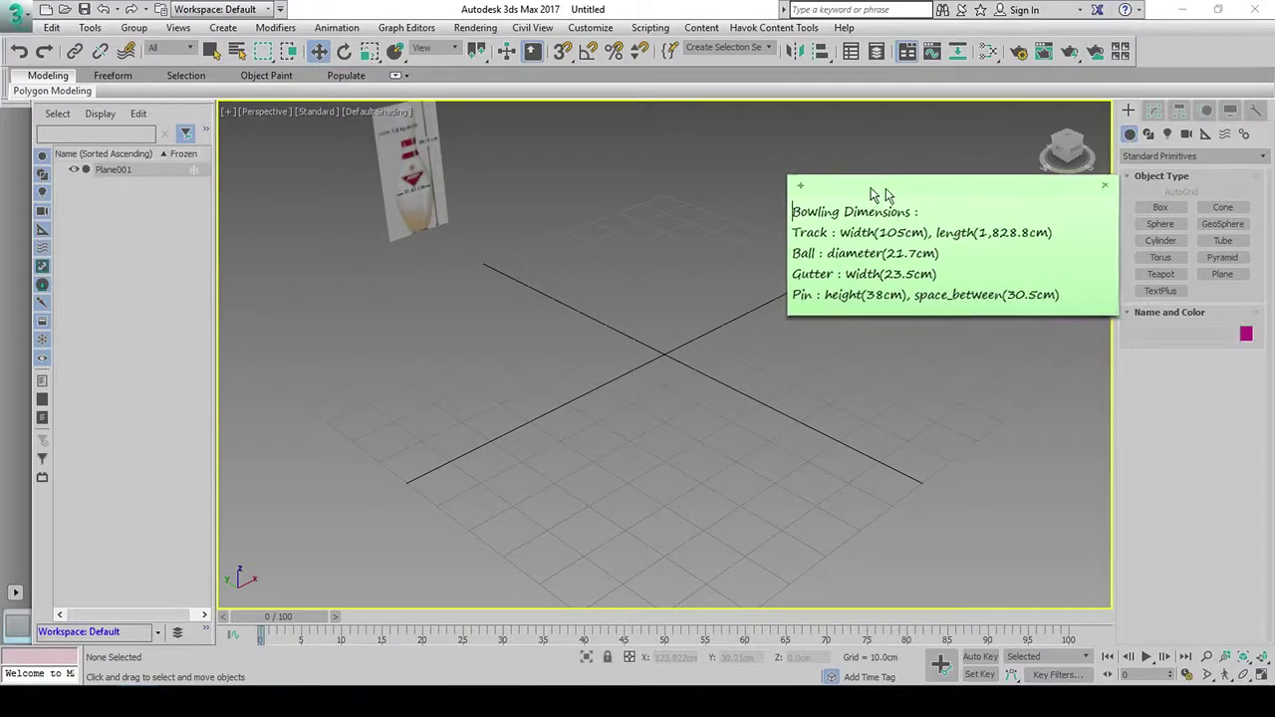
left_click_drag(885, 194, 730, 219)
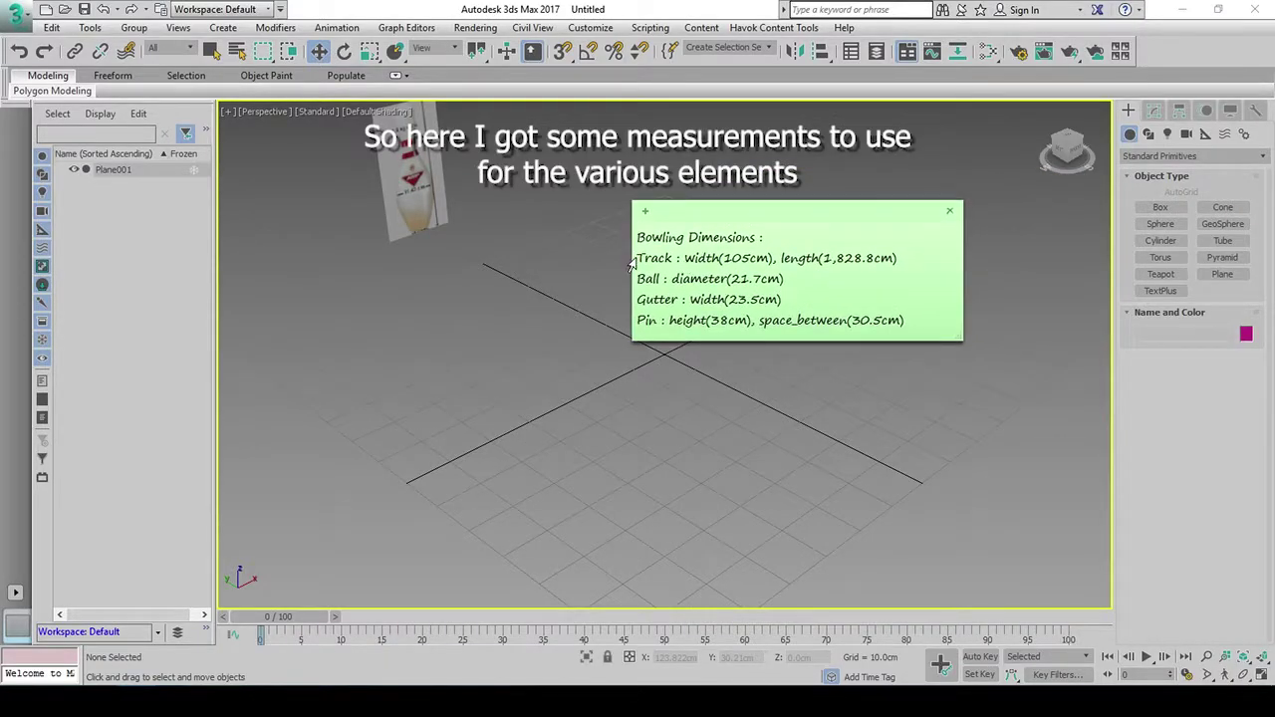
mouse_move(631, 263)
left_mouse_down()
mouse_move(767, 263)
mouse_move(808, 291)
left_mouse_up()
left_click_drag(895, 312, 921, 321)
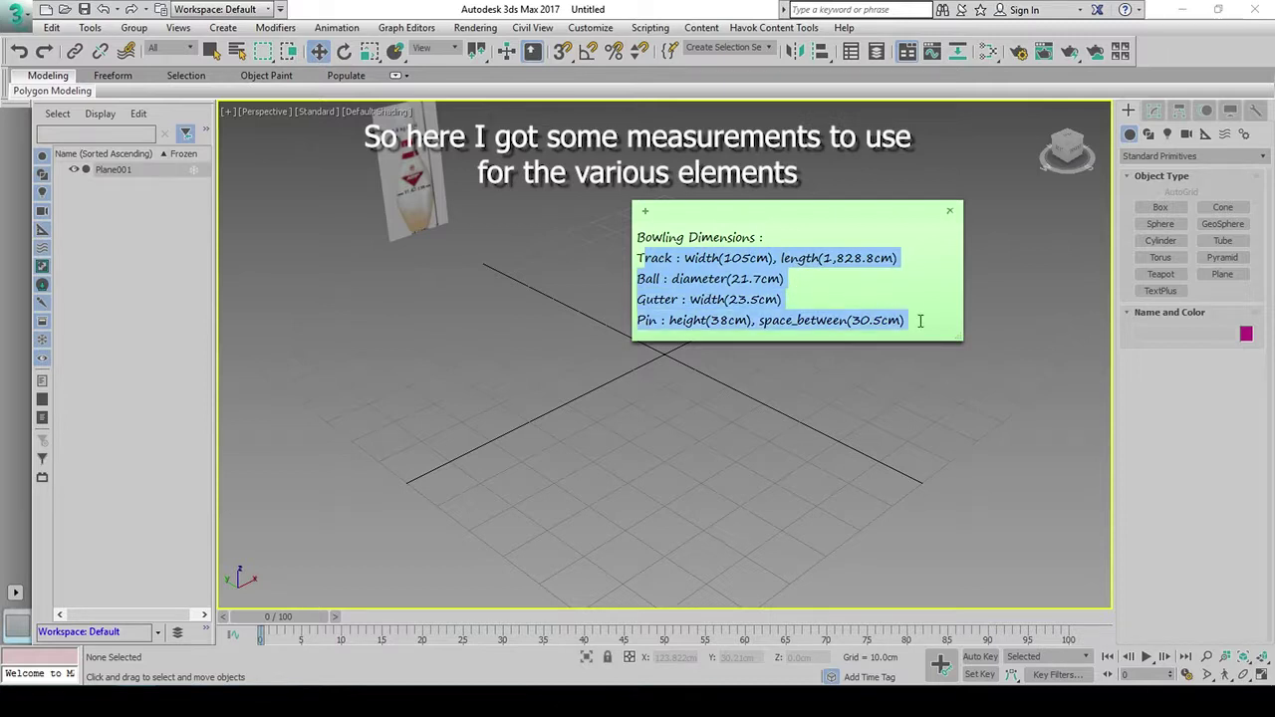
left_click(921, 319)
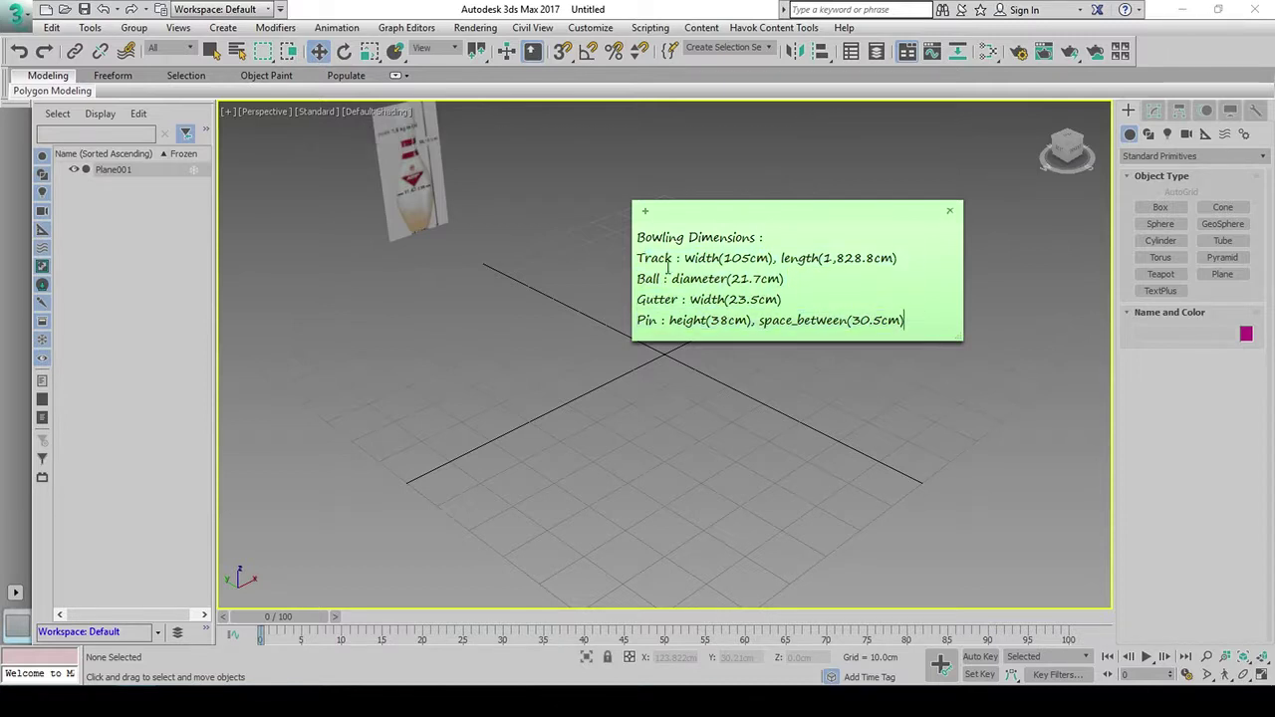
Set the dimensions note aside, bring the scene forward and orbit to face it frontally
double_click(643, 258)
left_click(674, 279)
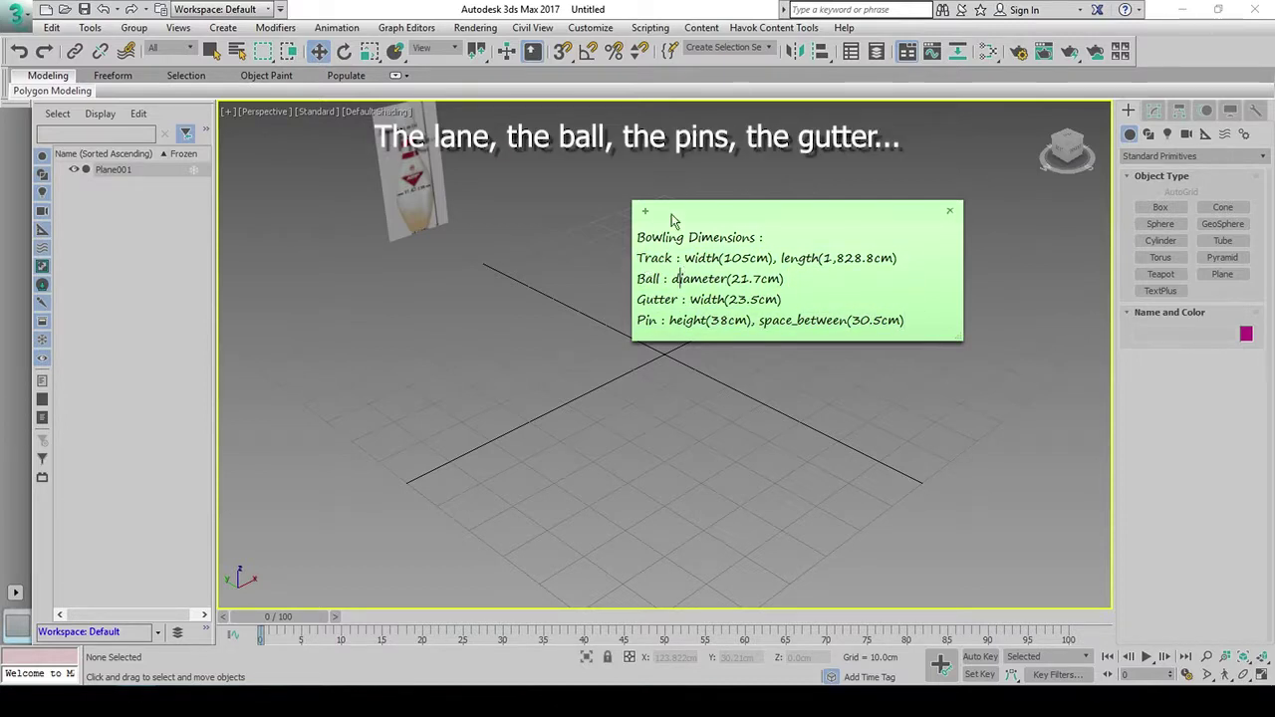
left_click_drag(746, 222, 767, 232)
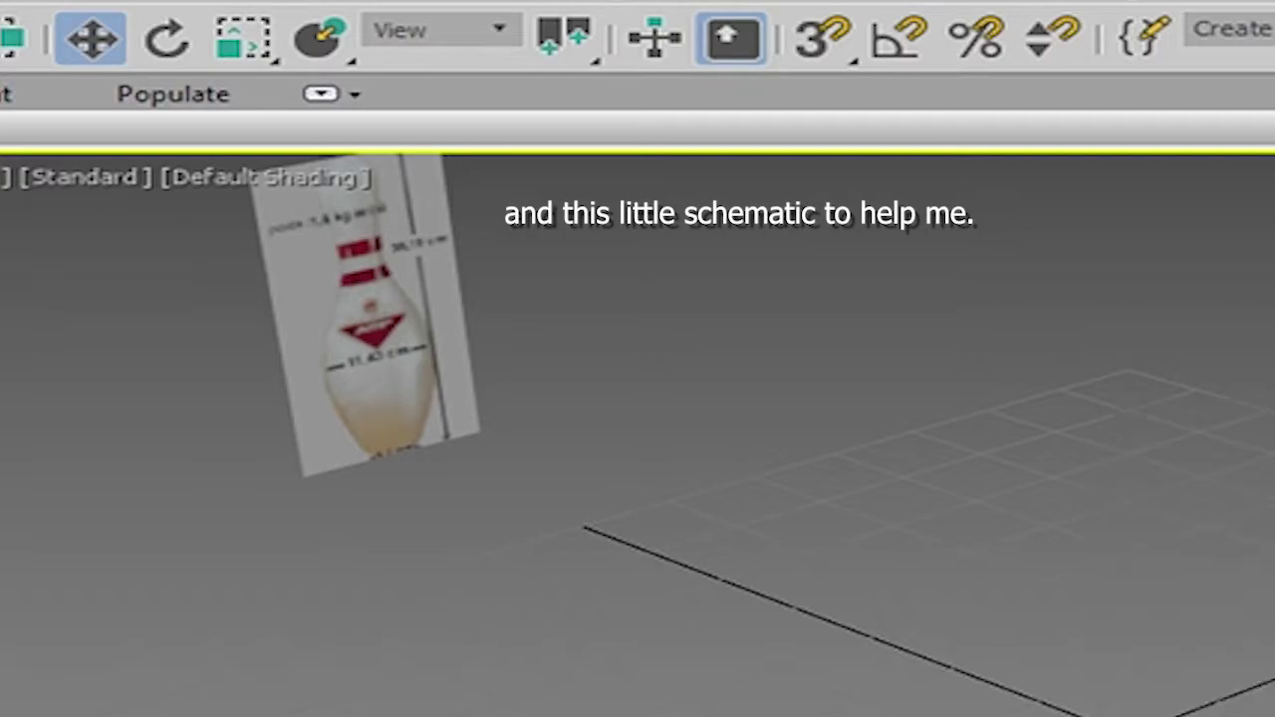
right_click(896, 713)
key("Escape")
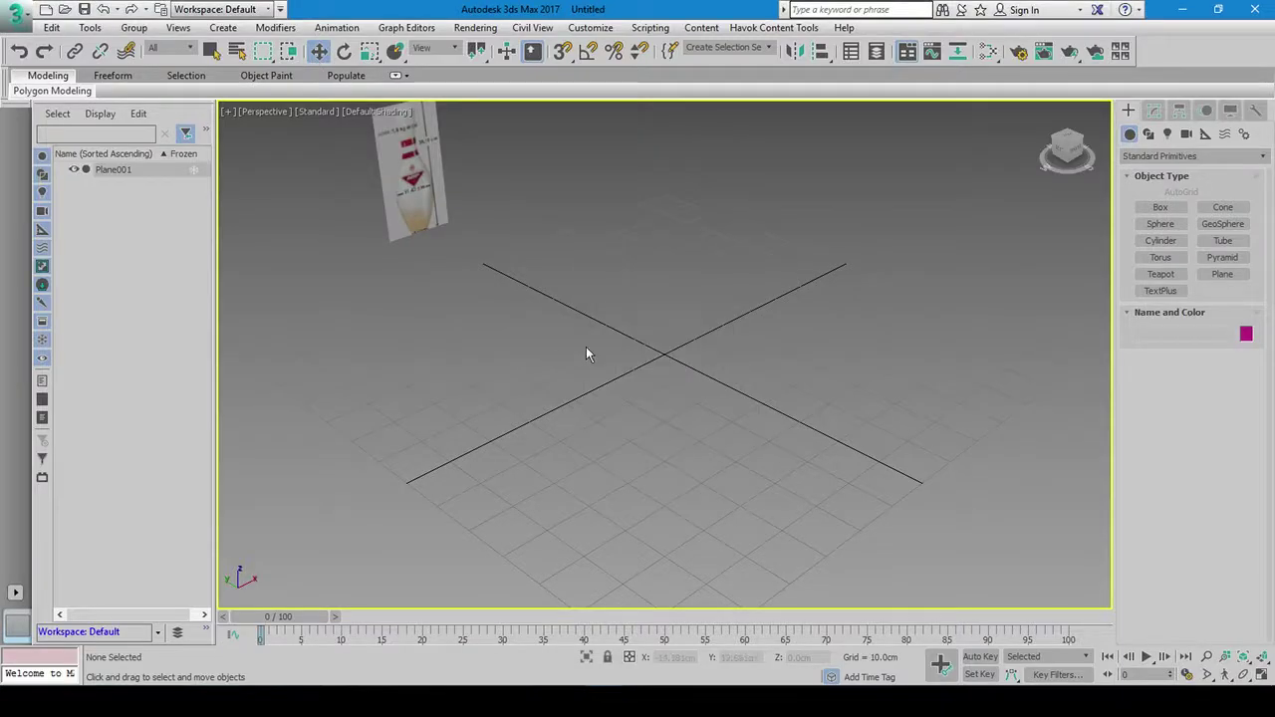
middle_click_drag(676, 351, 598, 374, "alt")
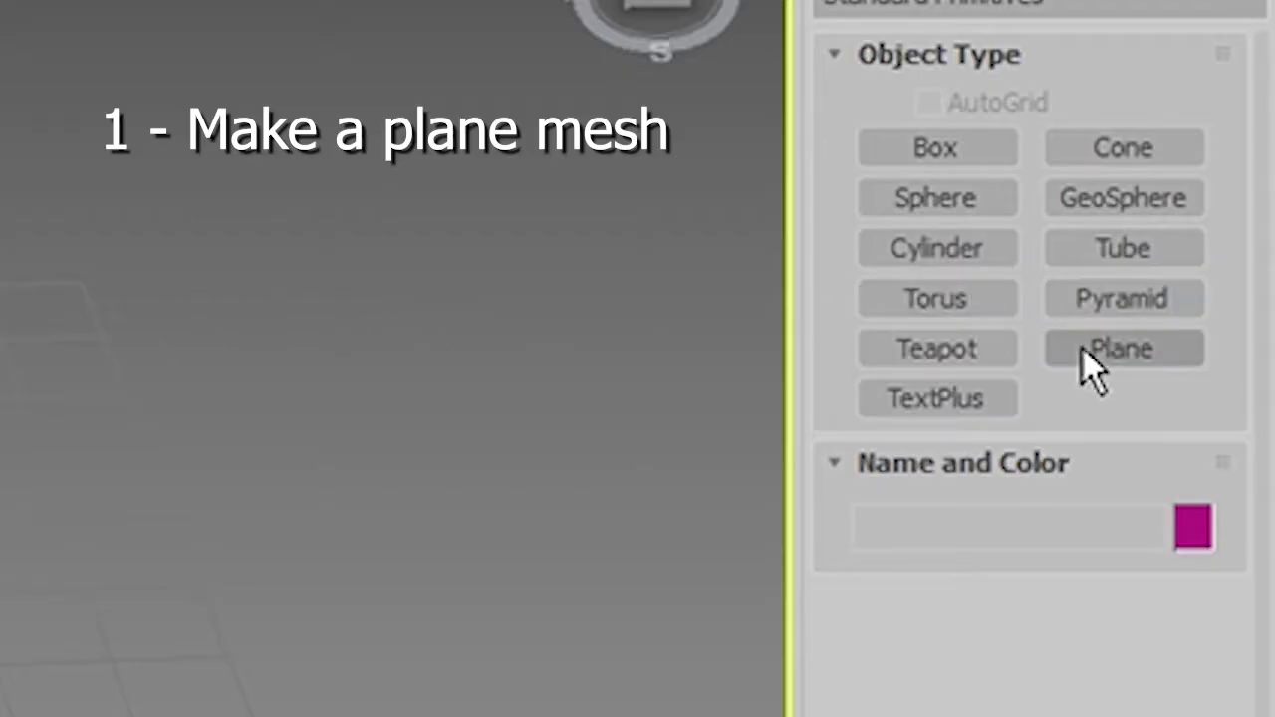
Draw a new flat plane across the grid for the lane
left_click(1084, 351)
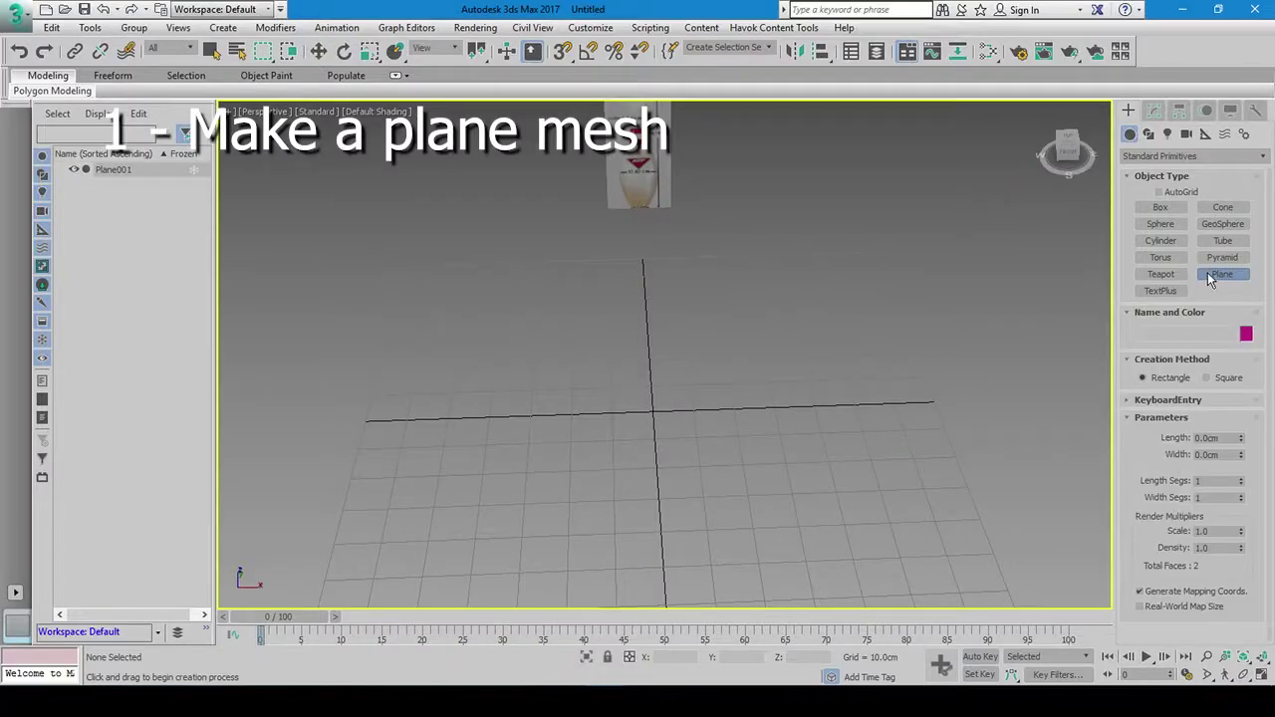
scroll(666, 273, "down", 5)
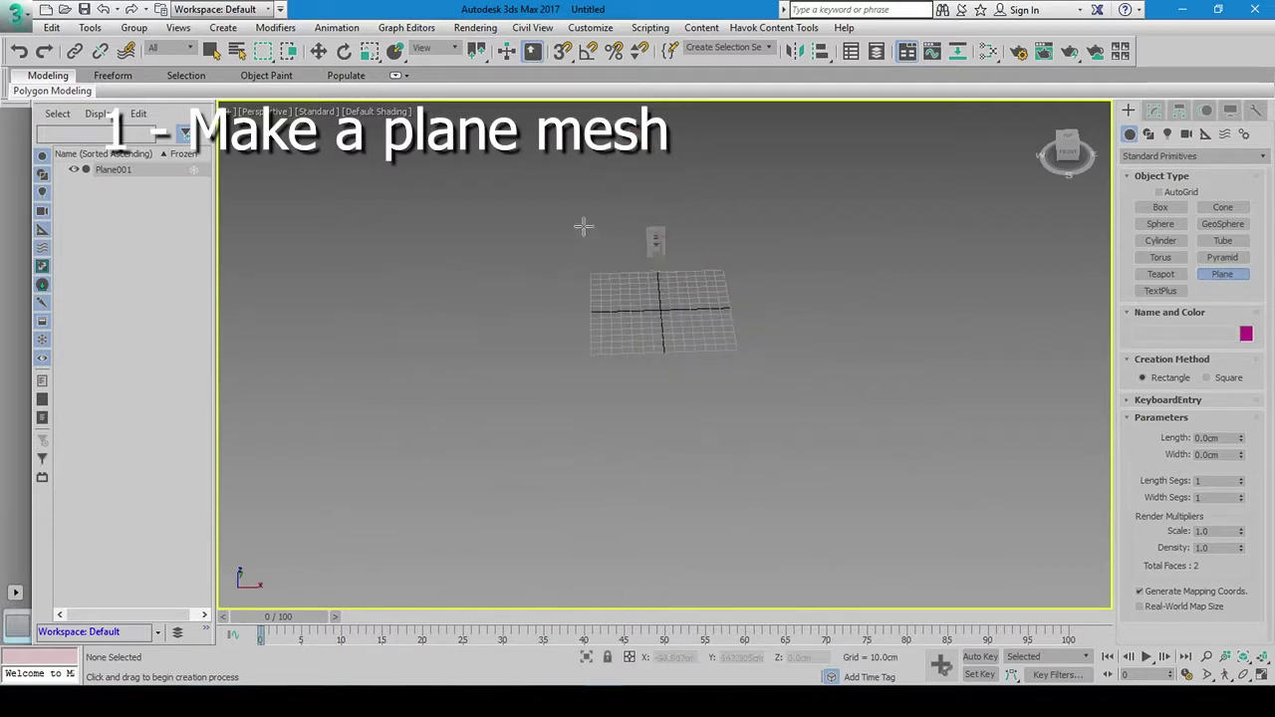
left_click_drag(540, 172, 852, 504)
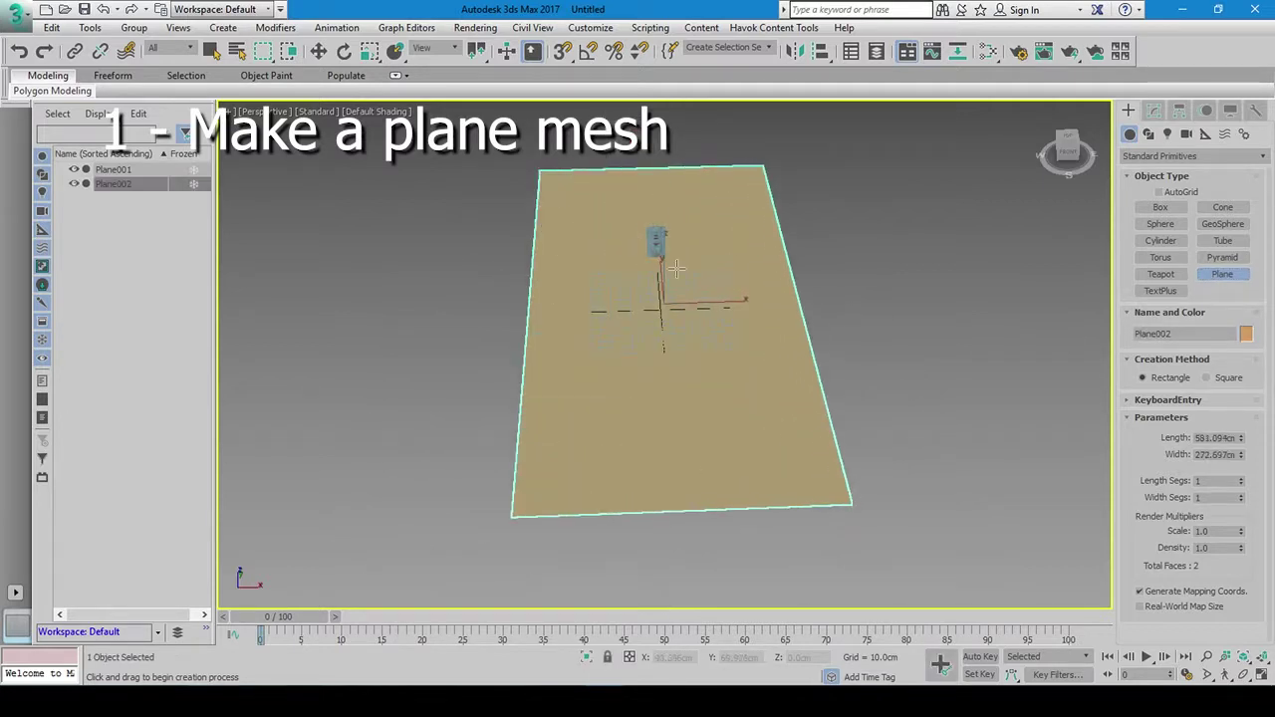
scroll(623, 315, "up", 5)
middle_click_drag(621, 319, 658, 353, "alt")
key("w")
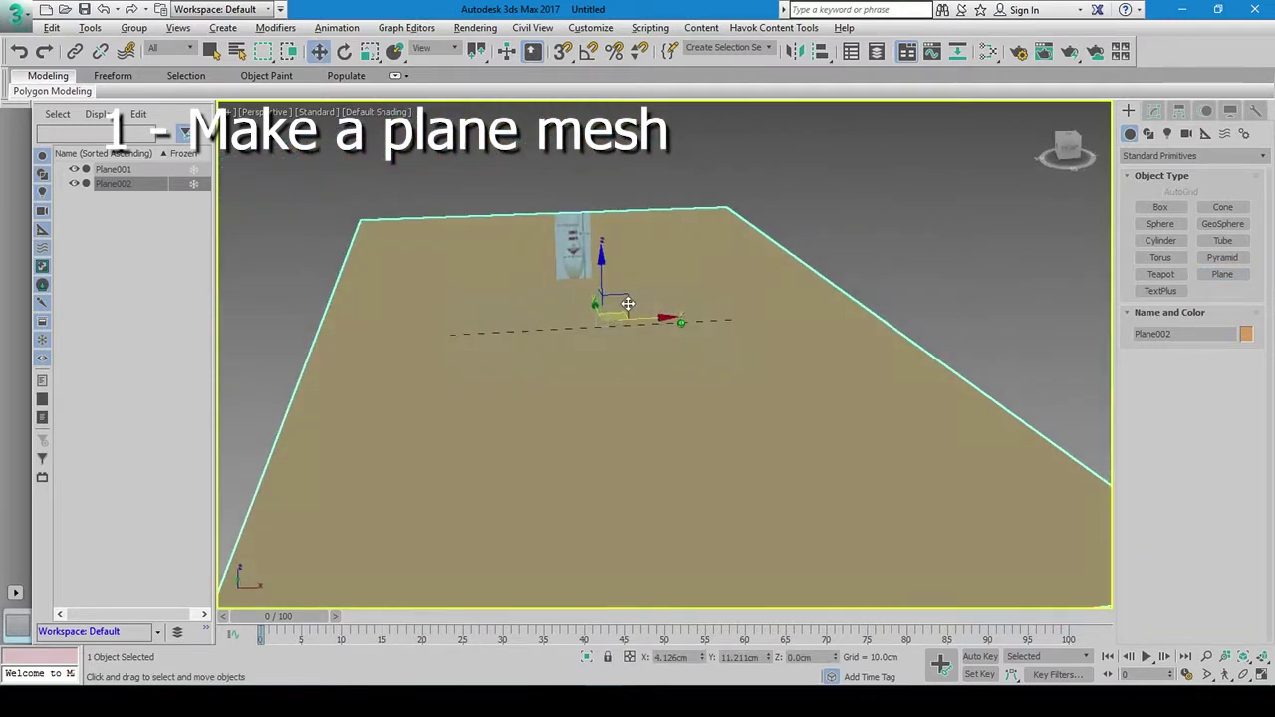
middle_click_drag(697, 308, 1021, 192, "alt")
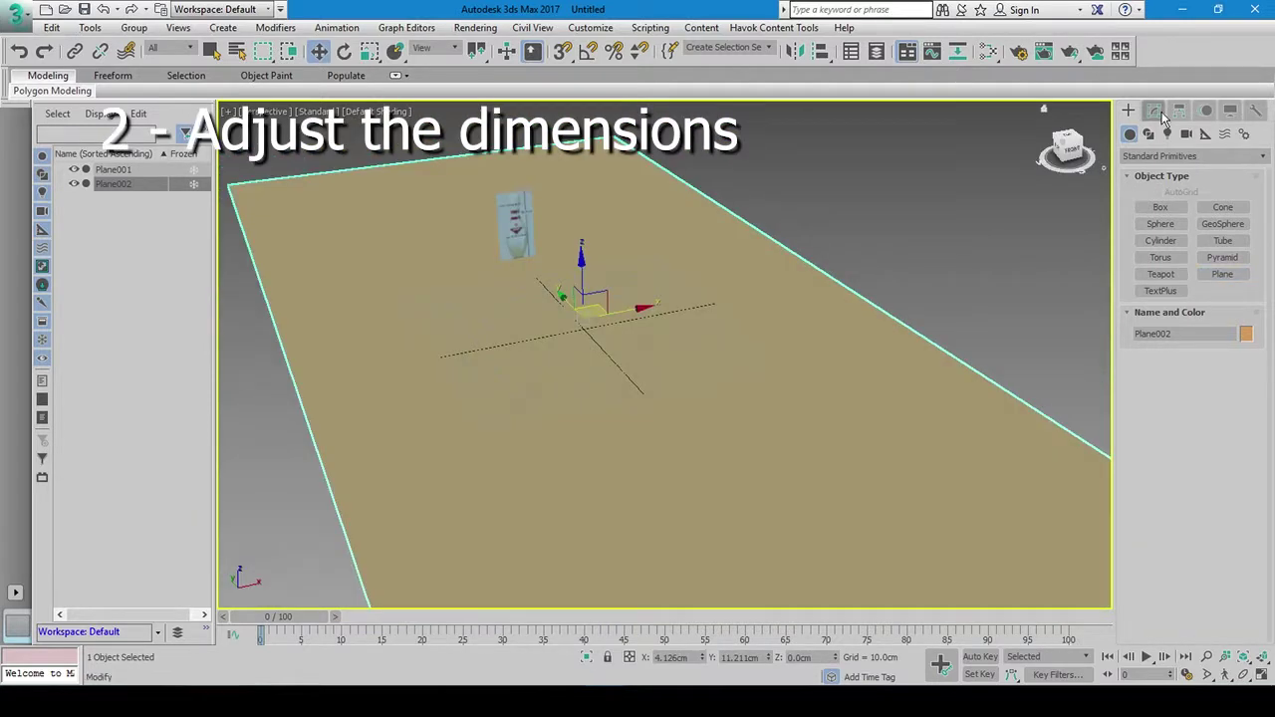
Set the plane's length to 1828.8 cm and its width to 105 cm
left_click(1154, 109)
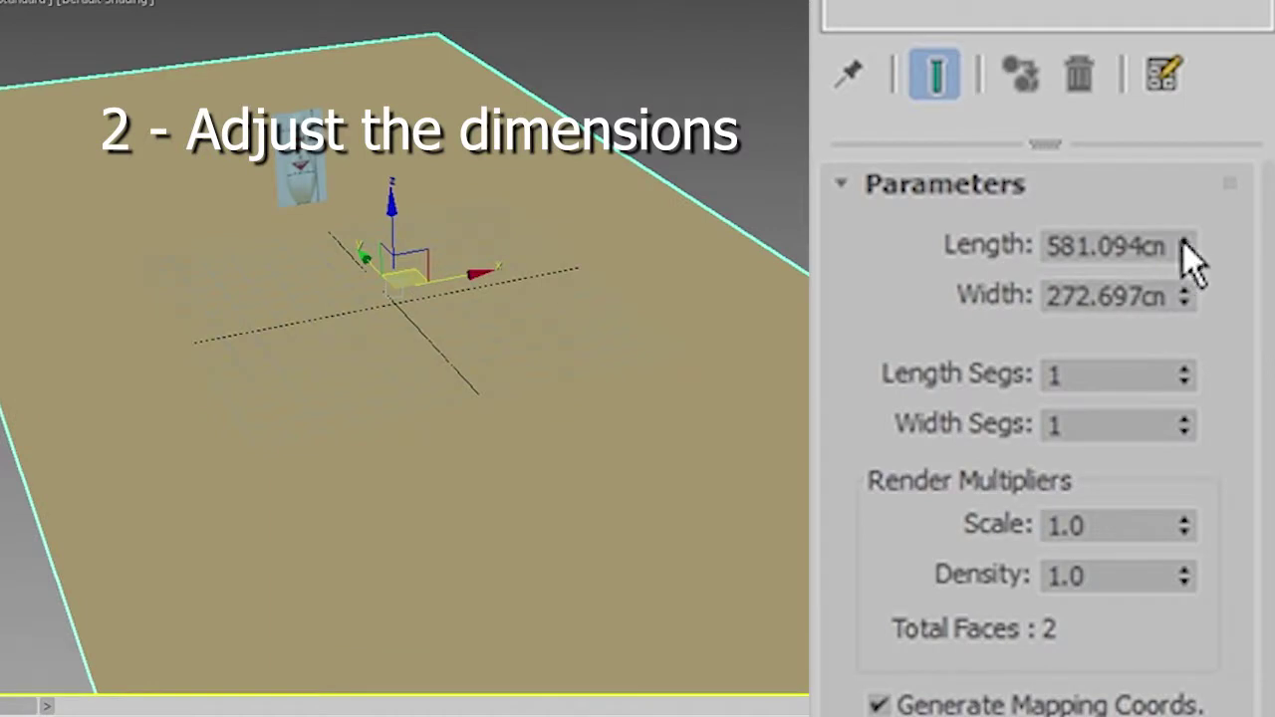
mouse_move(1241, 346)
left_mouse_down()
mouse_move(1241, 330)
mouse_move(1241, 350)
left_mouse_up()
left_click_drag(1186, 267, 1186, 244)
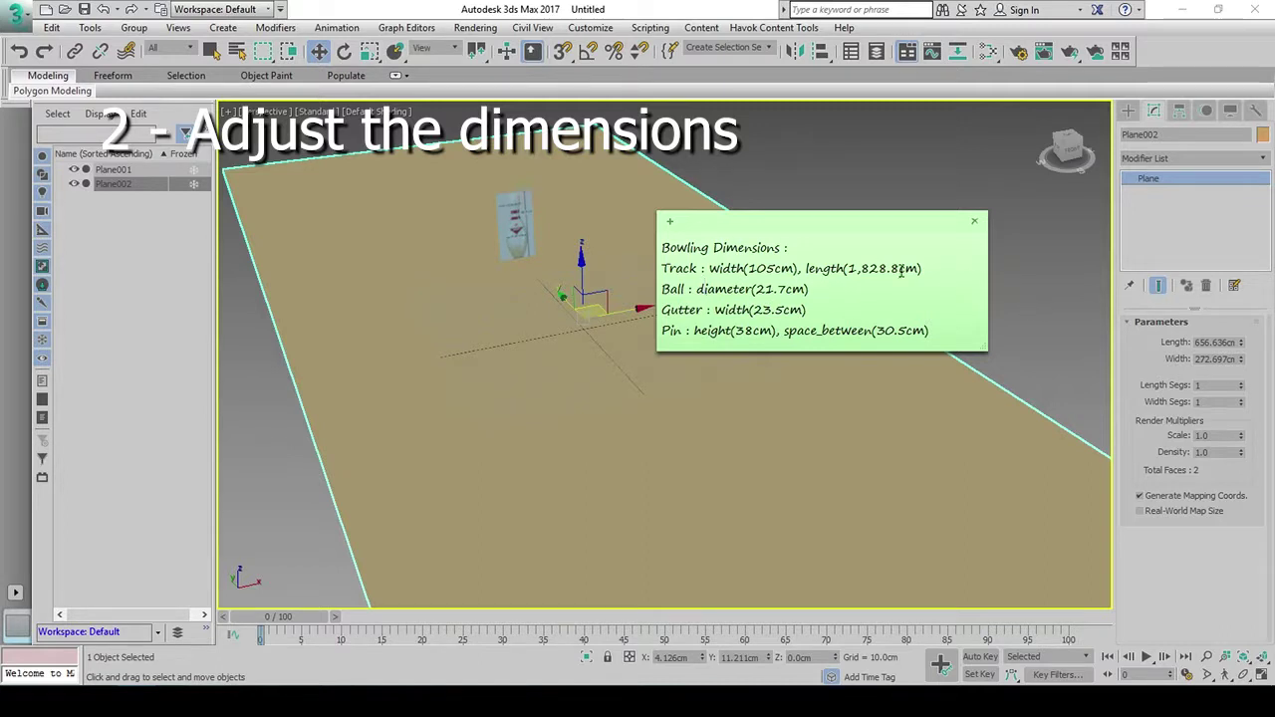
left_click_drag(899, 268, 865, 269)
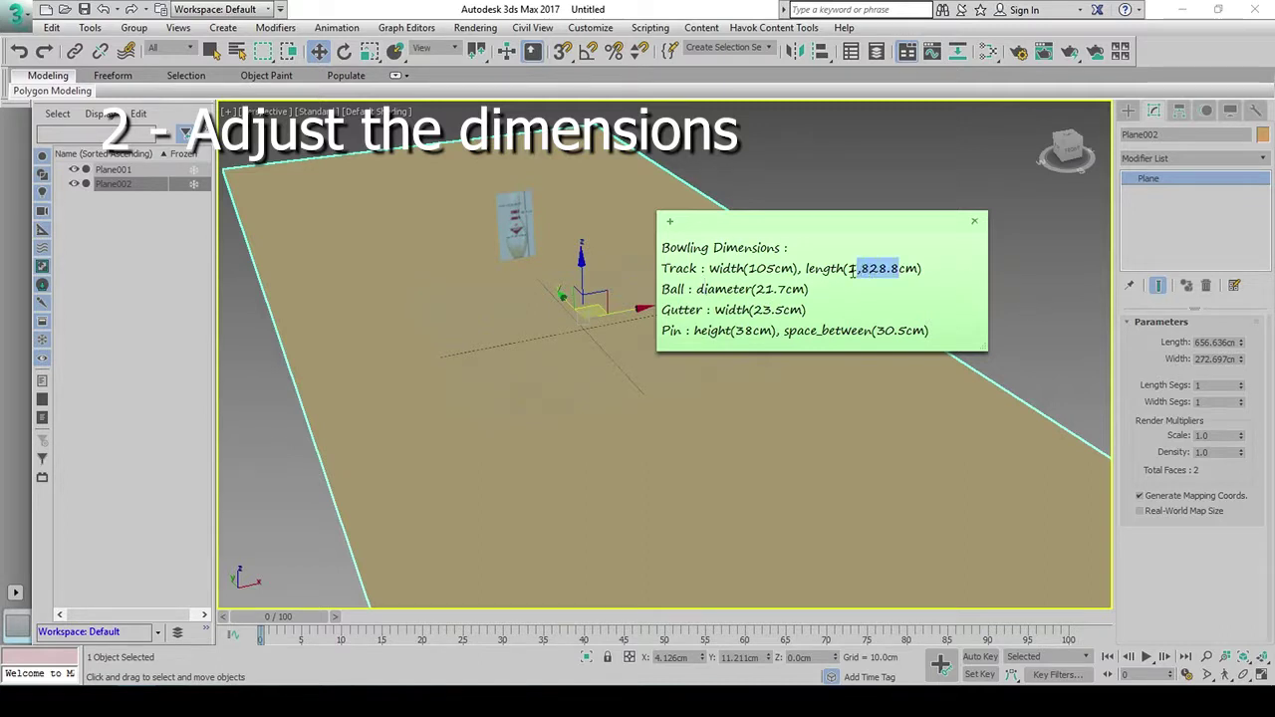
double_click(1213, 343)
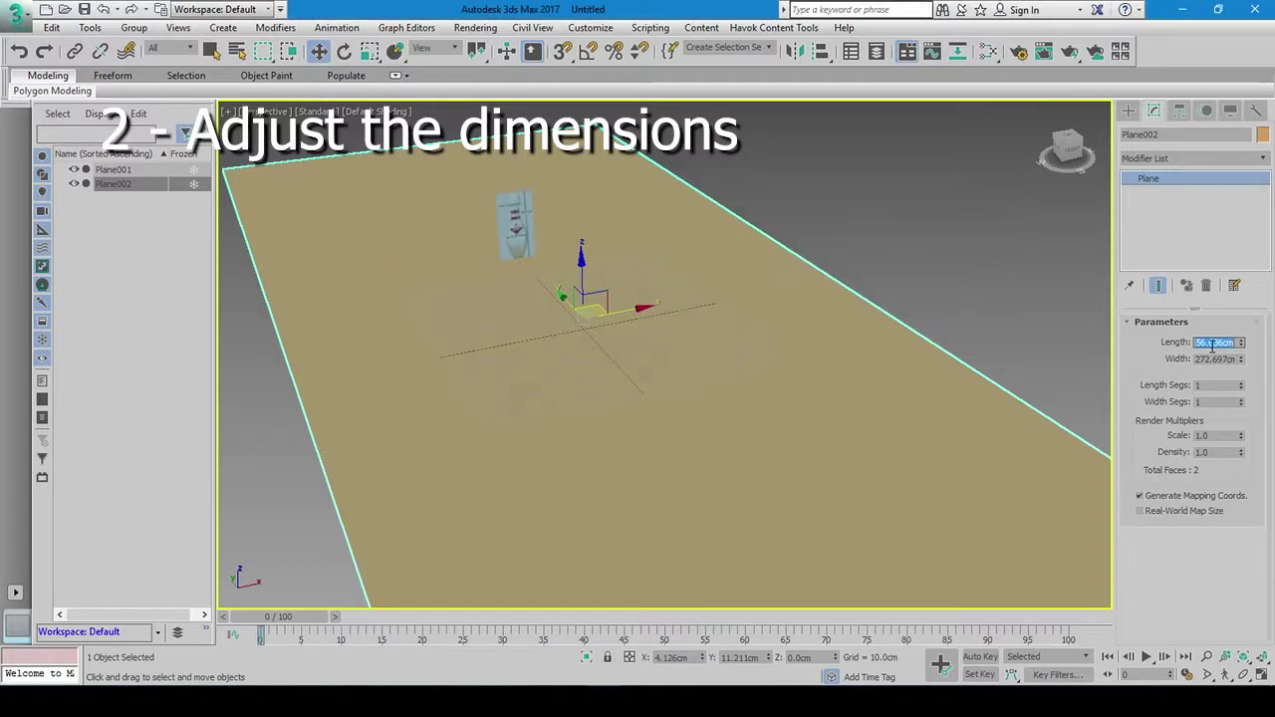
type("1828.8")
double_click(1210, 359)
type("105")
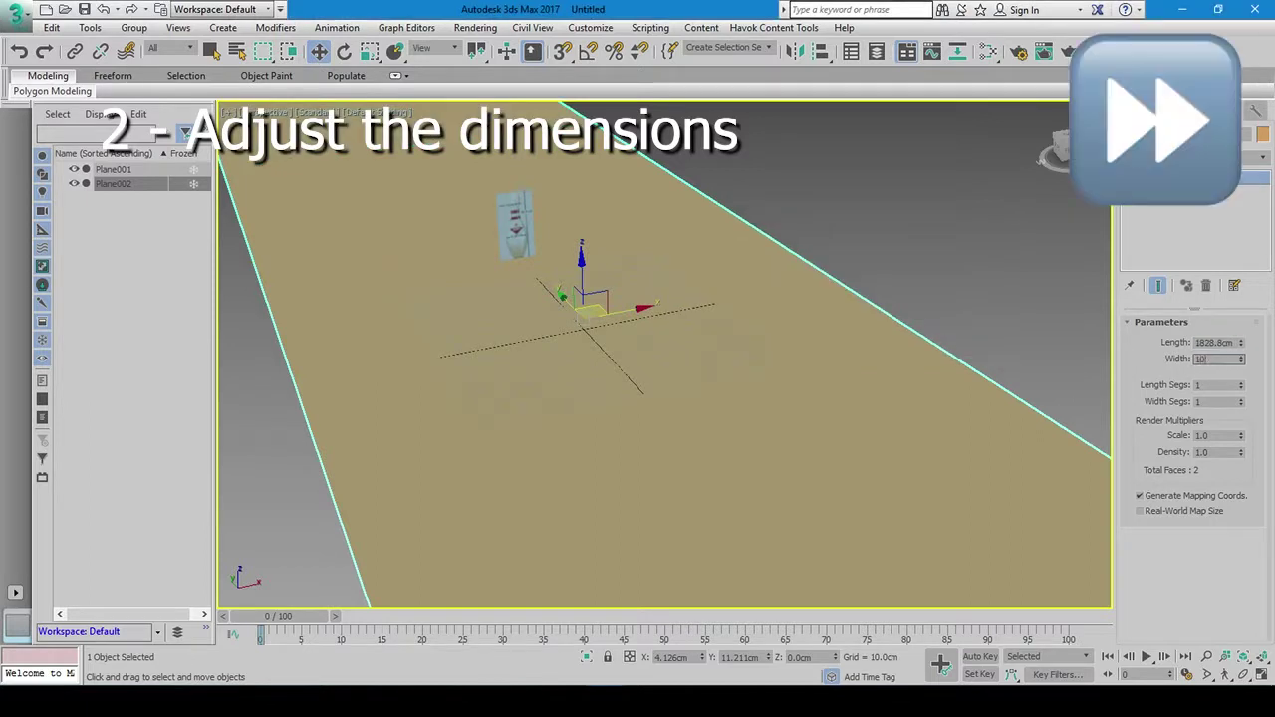
key("Return")
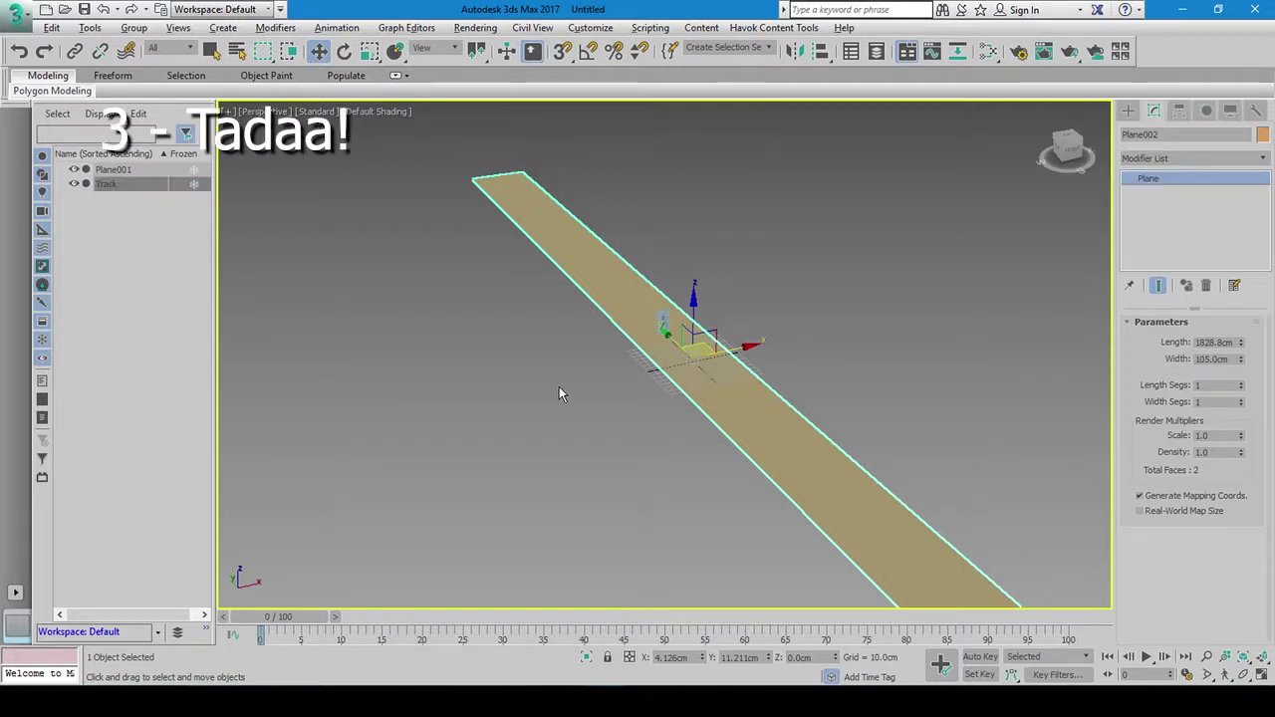
middle_click_drag(656, 386, 694, 276, "alt")
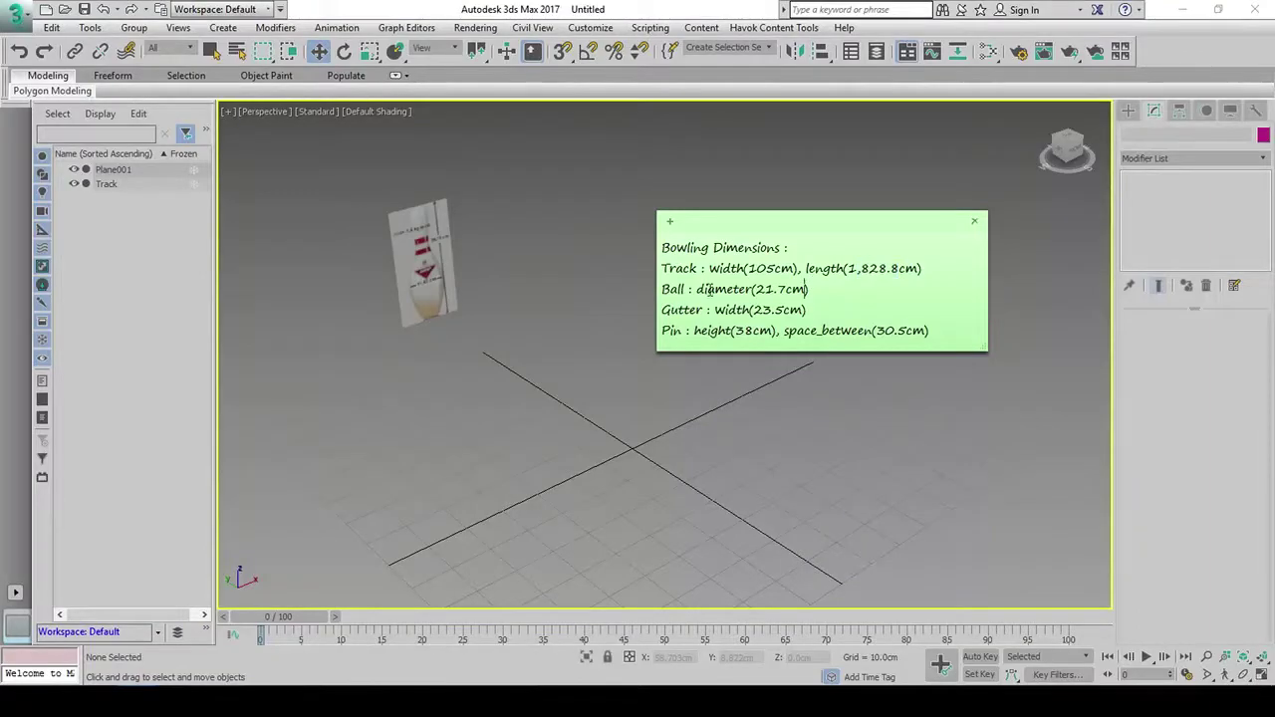
Create a sphere at the grid origin for the bowling ball
left_click_drag(812, 289, 661, 289)
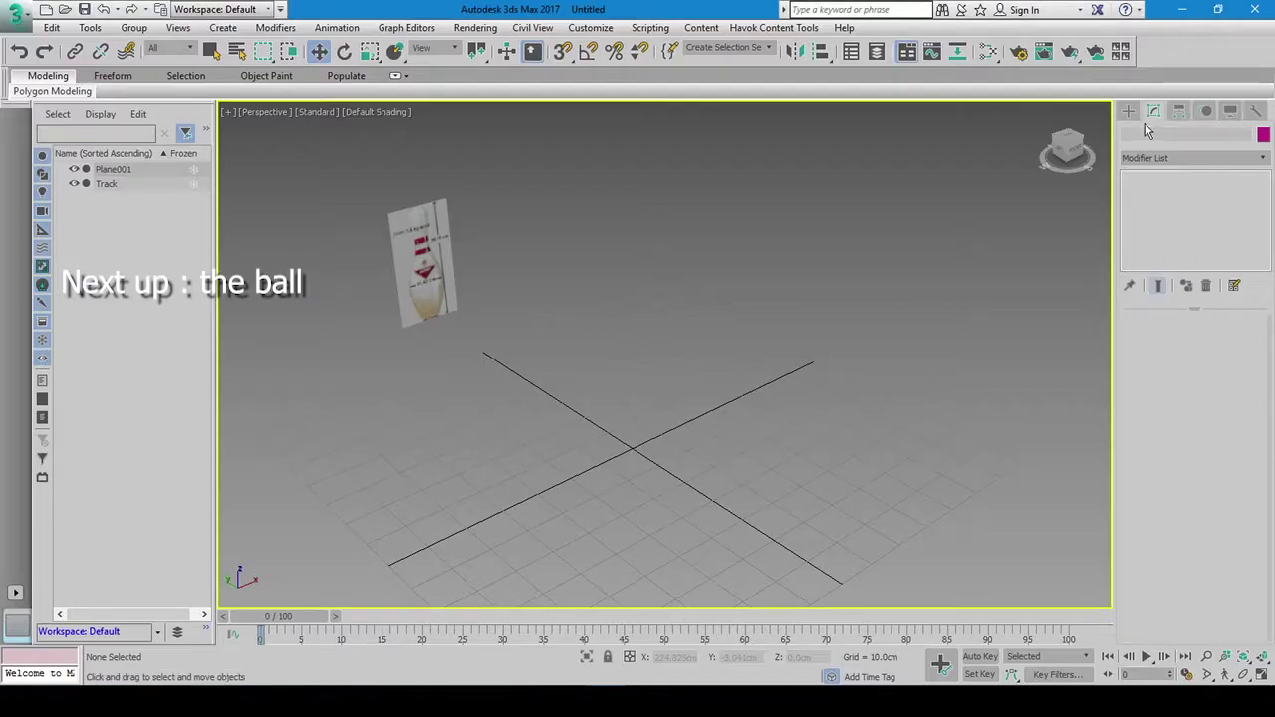
left_click(1128, 110)
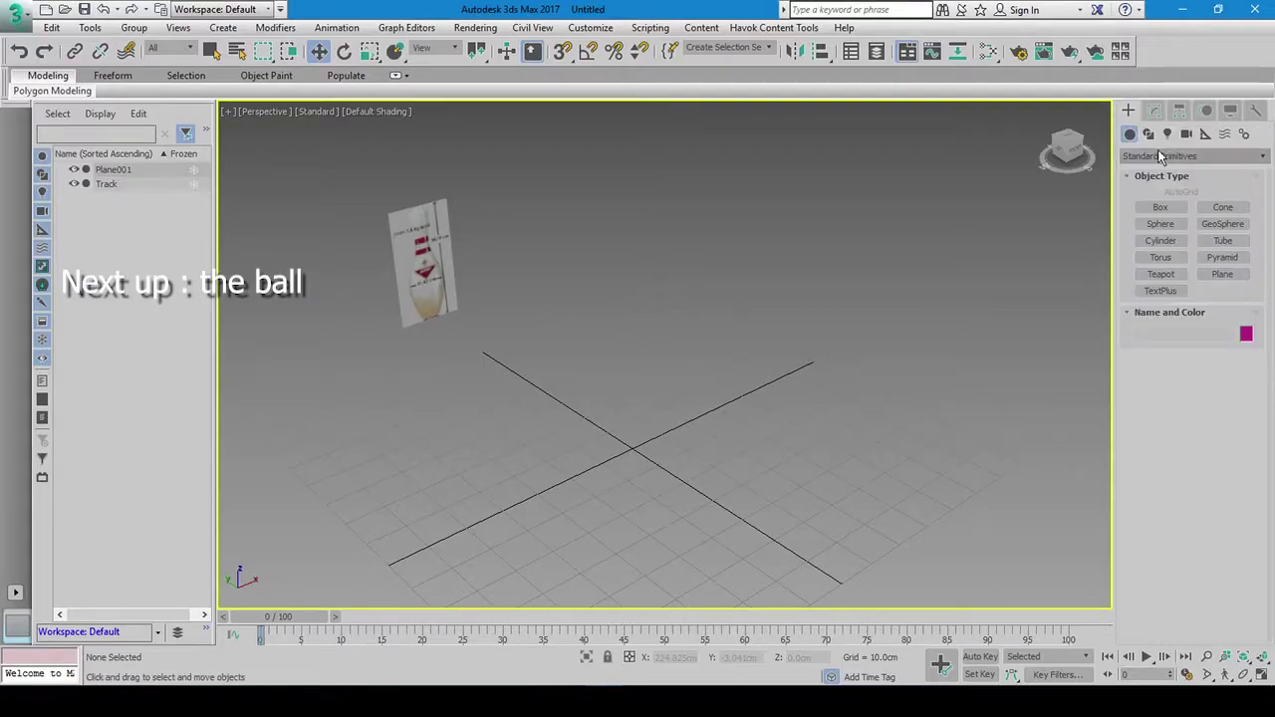
left_click(1160, 223)
left_click_drag(632, 446, 713, 454)
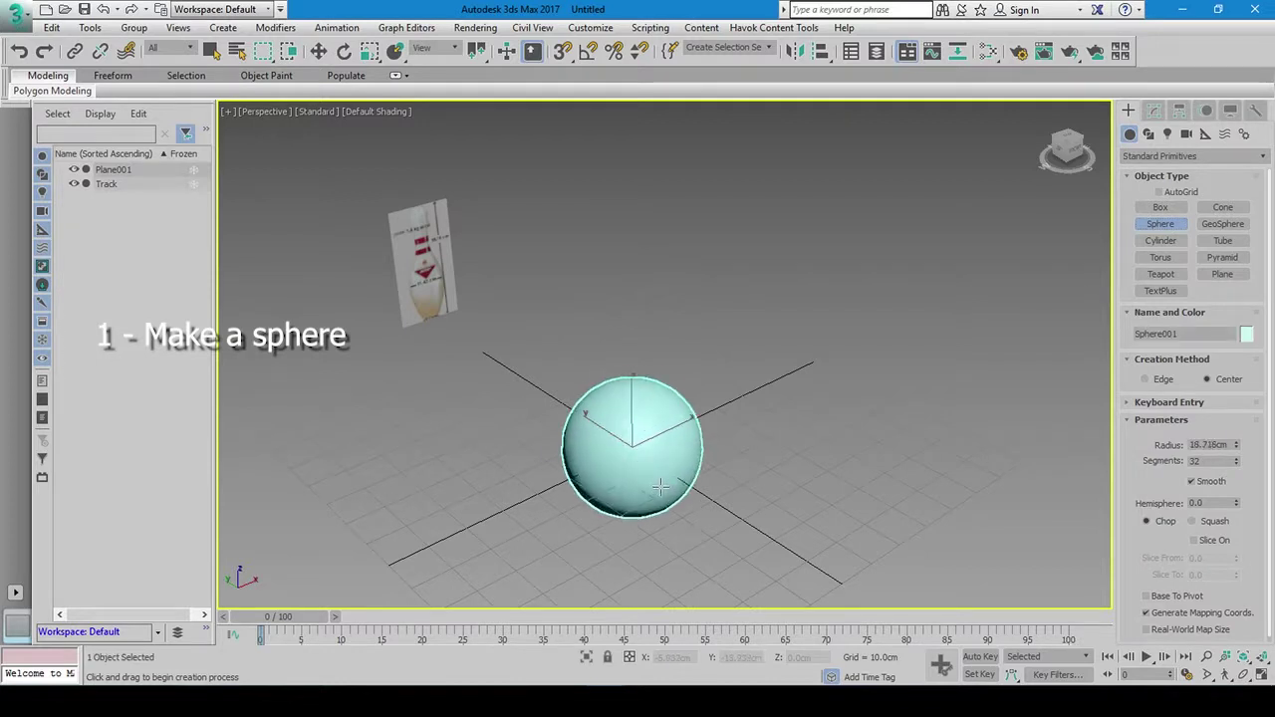
key("w")
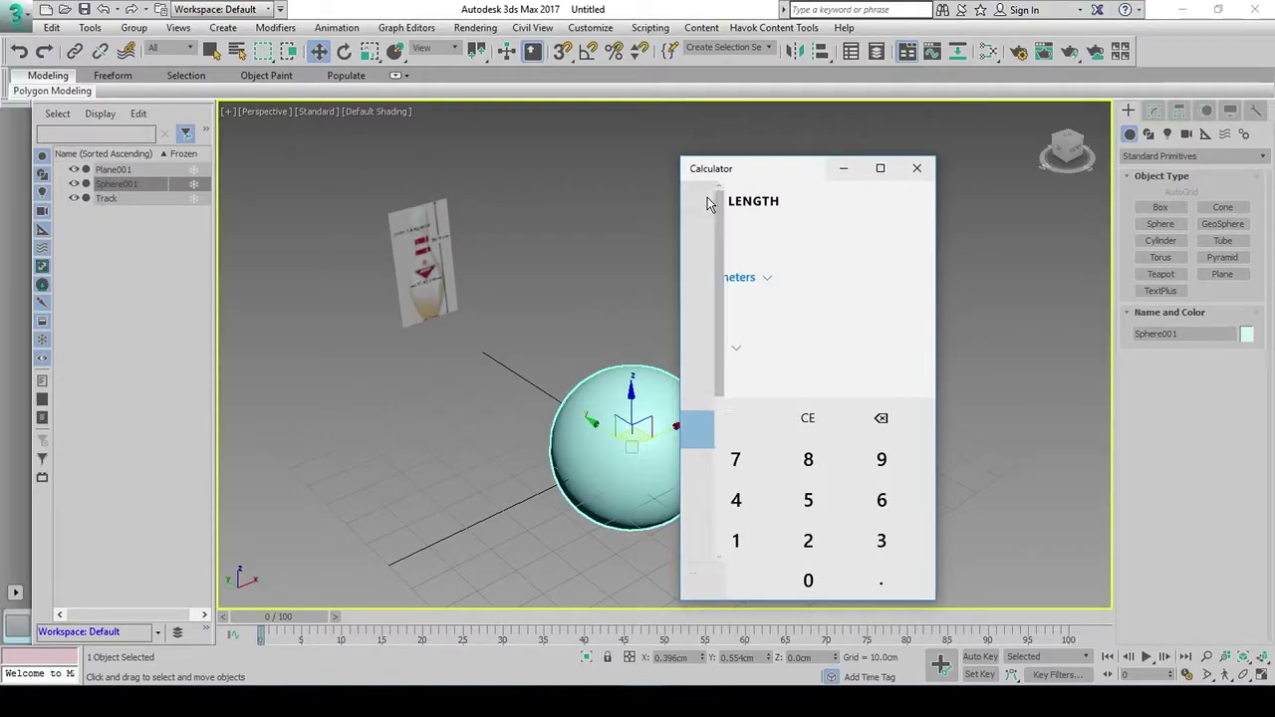
Compute 21.7 / 2 in Calculator and copy the 10.85 result
left_click(737, 241)
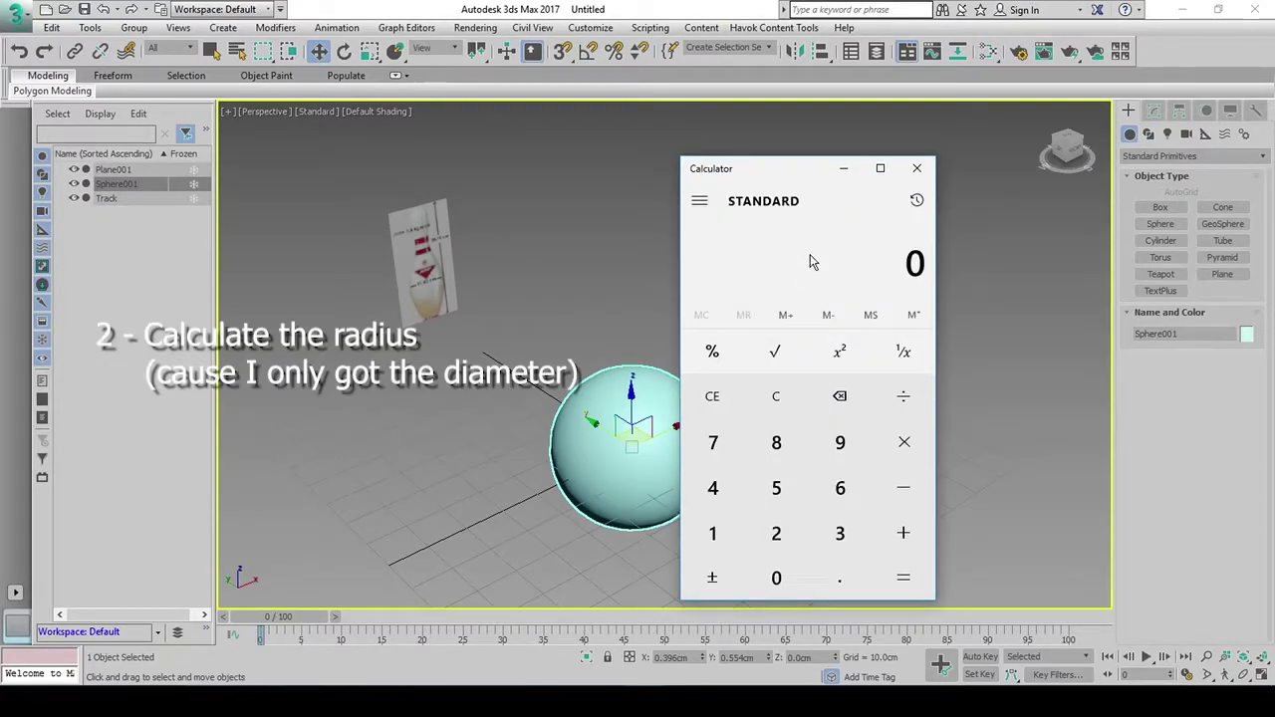
type("21/")
type("7")
left_click(791, 417)
type("21.7/2")
key("Return")
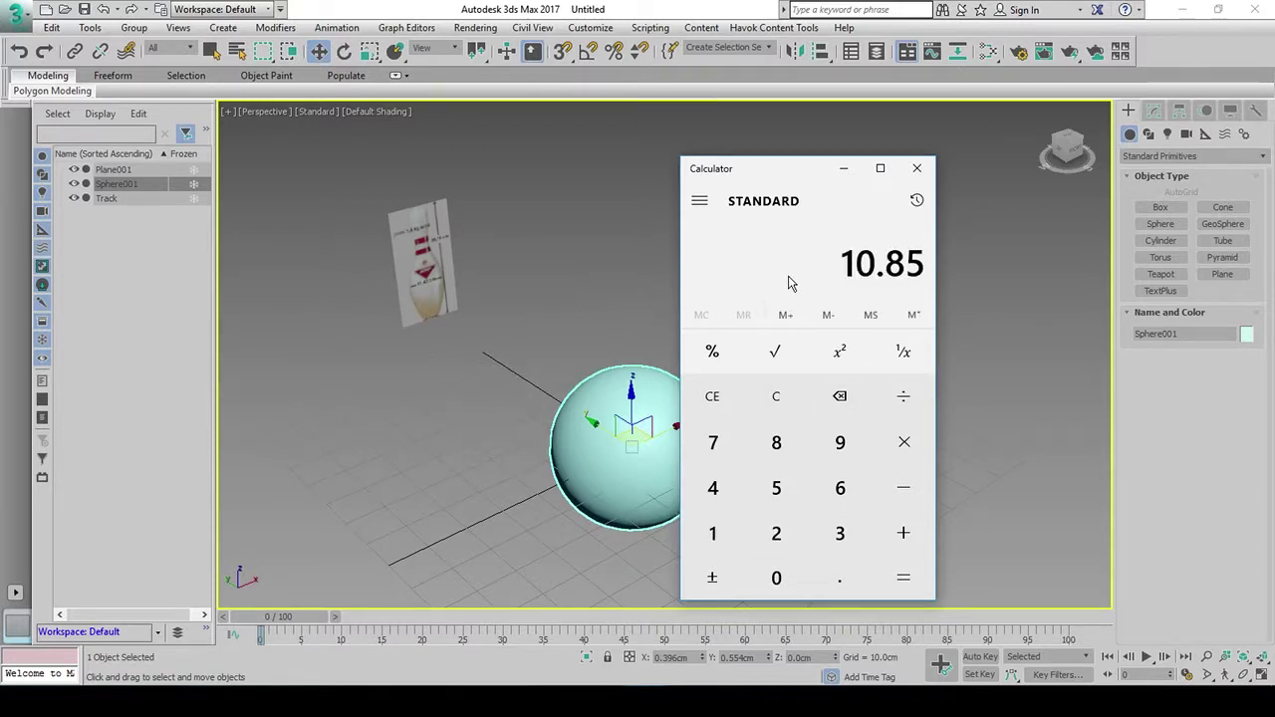
right_click(877, 267)
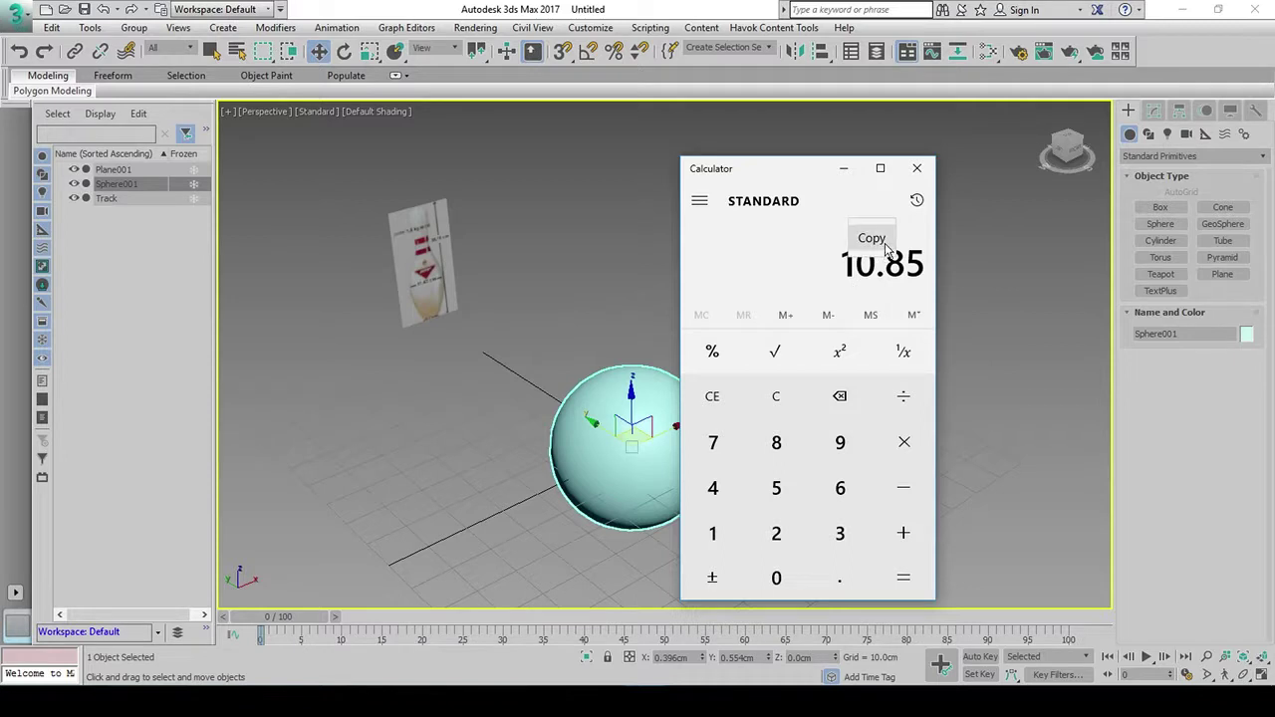
left_click(877, 237)
left_click(917, 167)
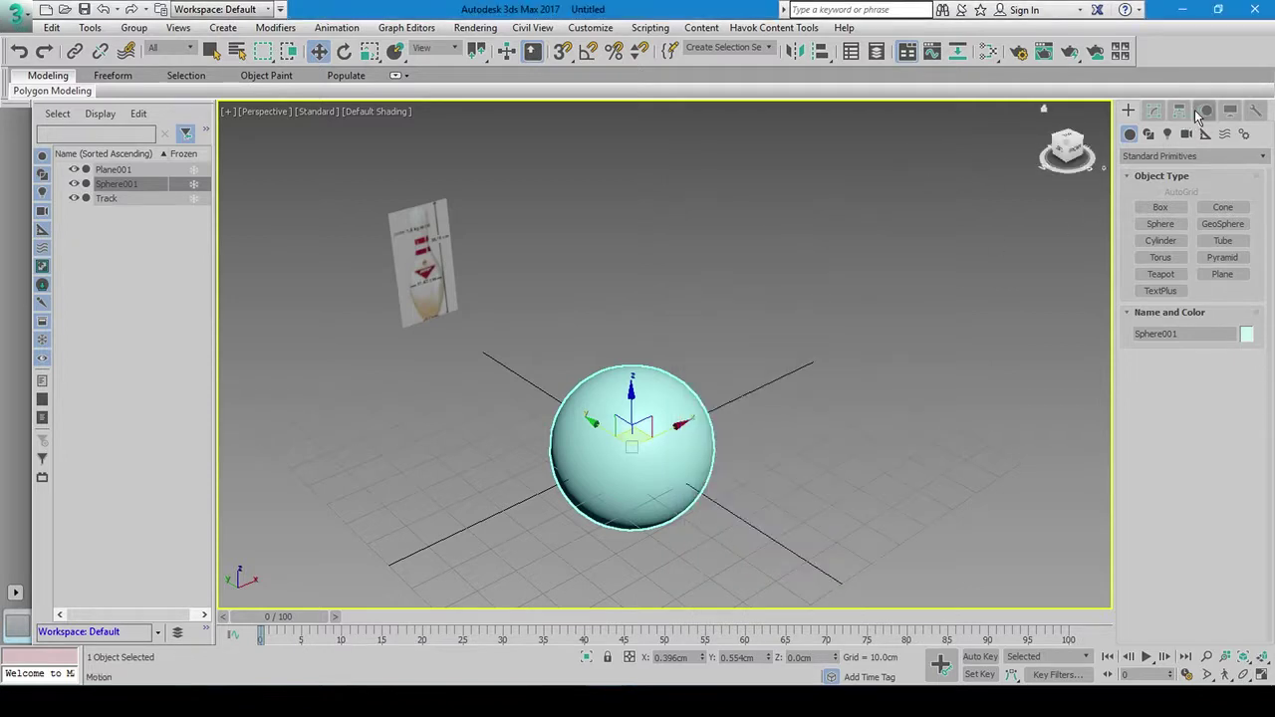
Set the sphere's radius to 10.85 cm and raise it to rest on the ground
left_click(1154, 111)
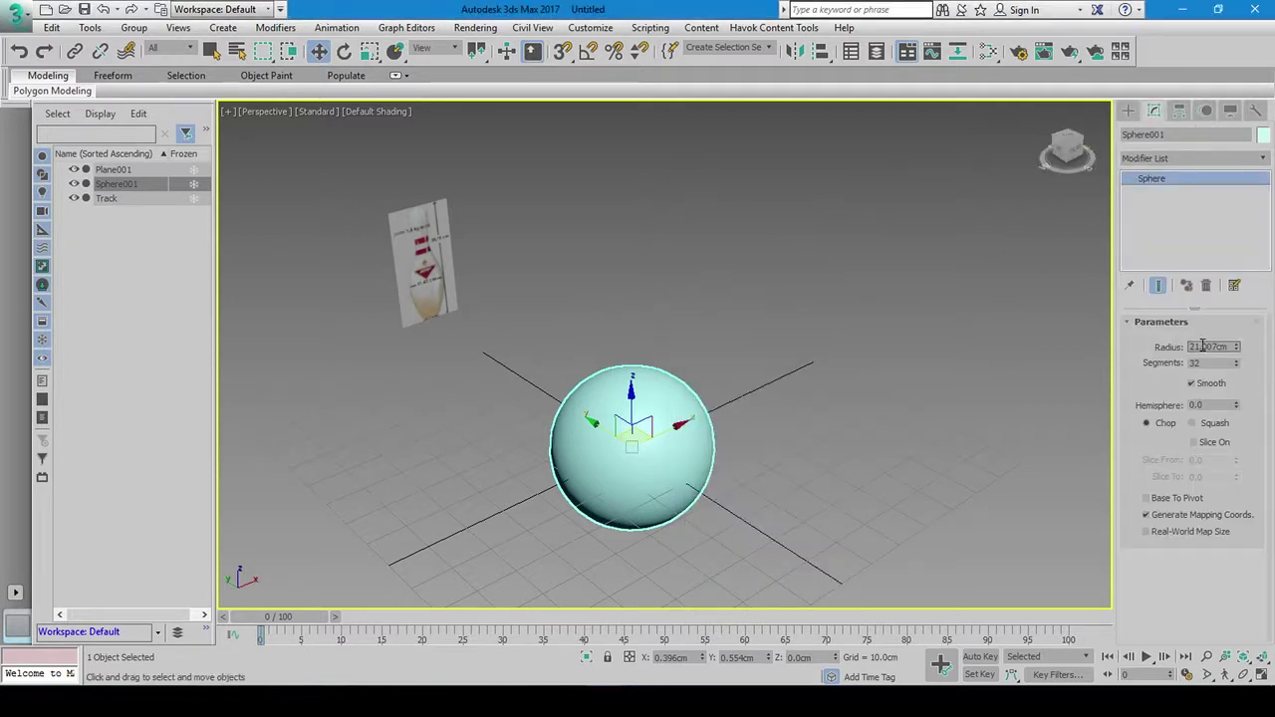
double_click(1203, 345)
type("10.85")
key("Return")
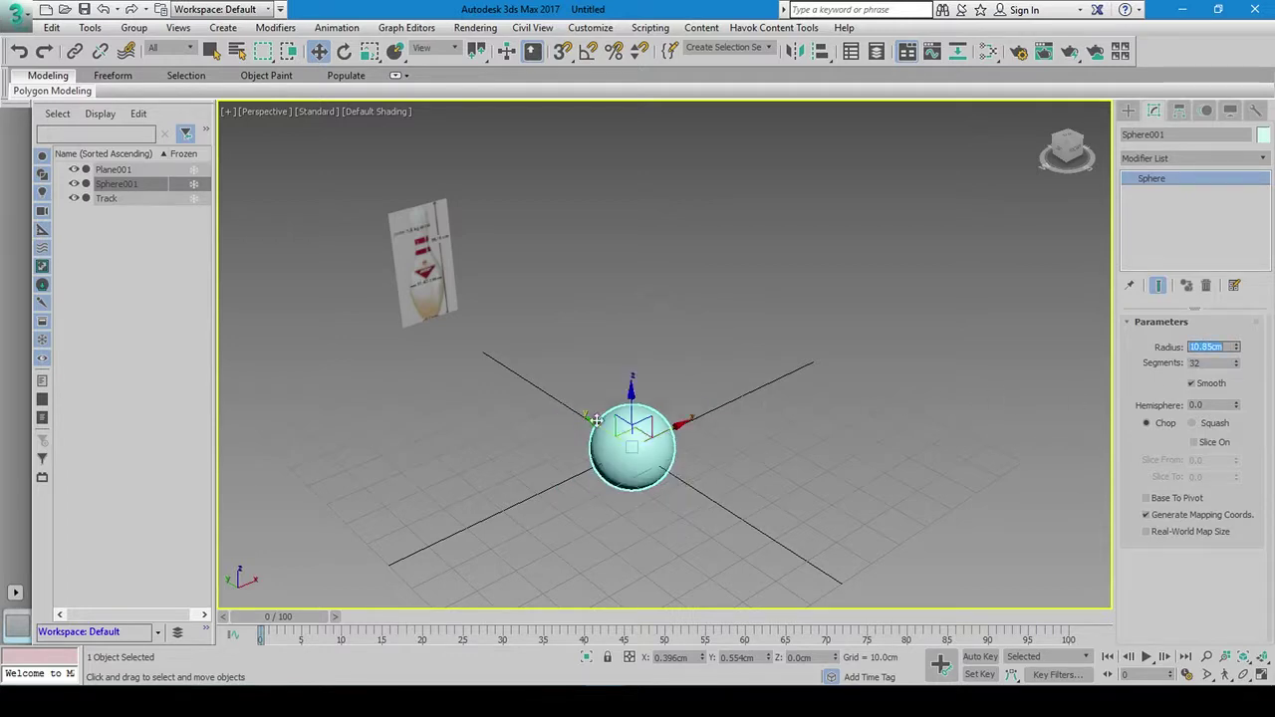
middle_click_drag(595, 420, 558, 402, "alt")
left_click_drag(661, 427, 661, 359)
Rename Sphere001 to Ball and reframe the view on the pin reference
scroll(551, 404, "down", 3)
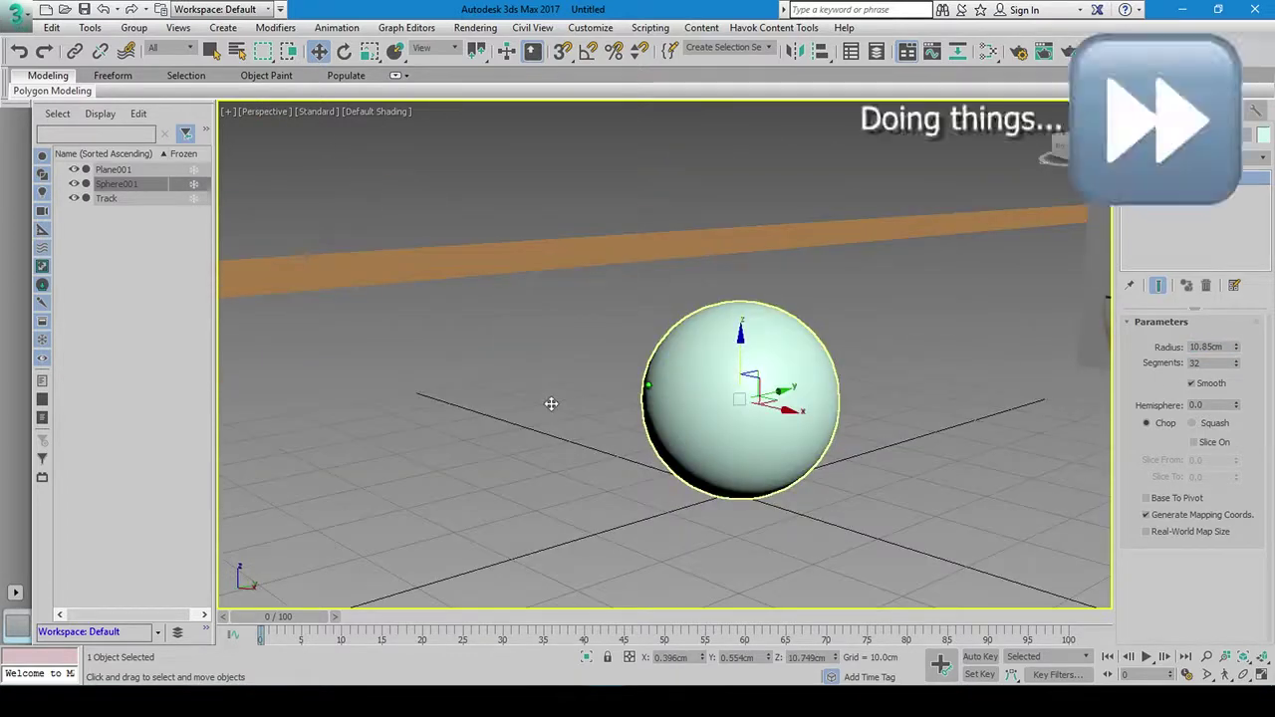
scroll(551, 403, "down", 5)
type("Ball")
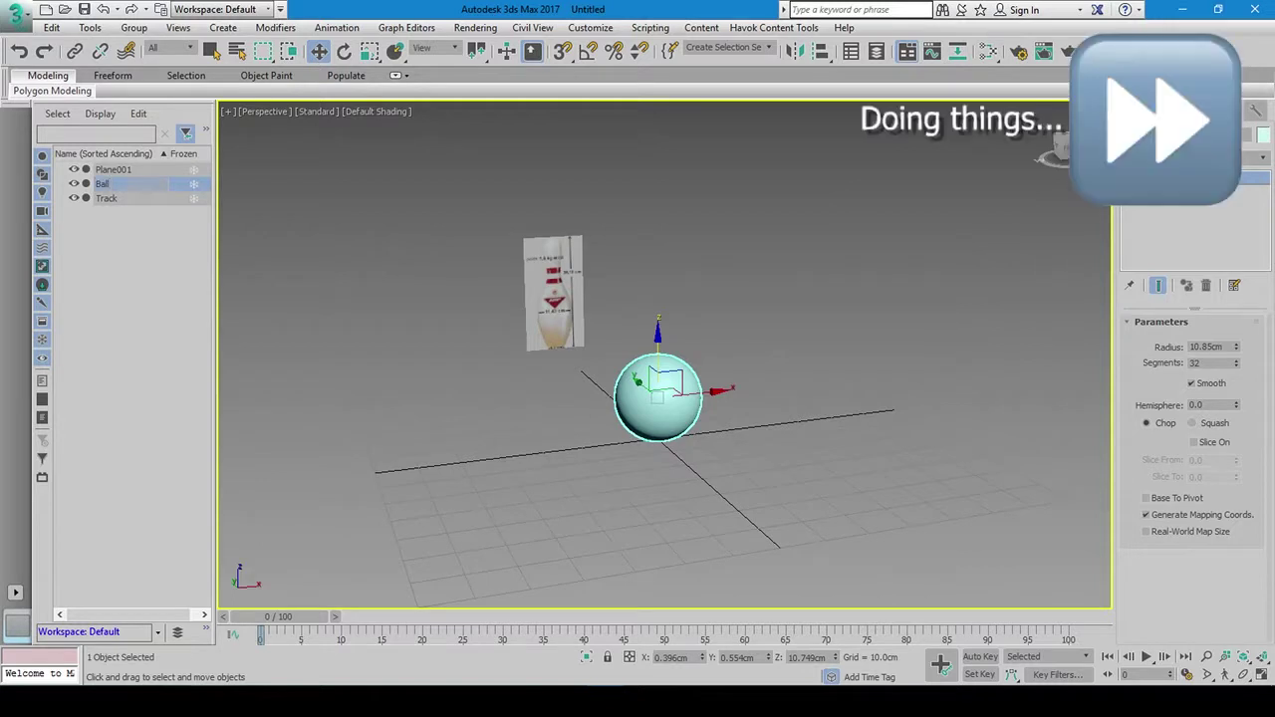
left_click(551, 419)
middle_click_drag(551, 419, 690, 404, "alt")
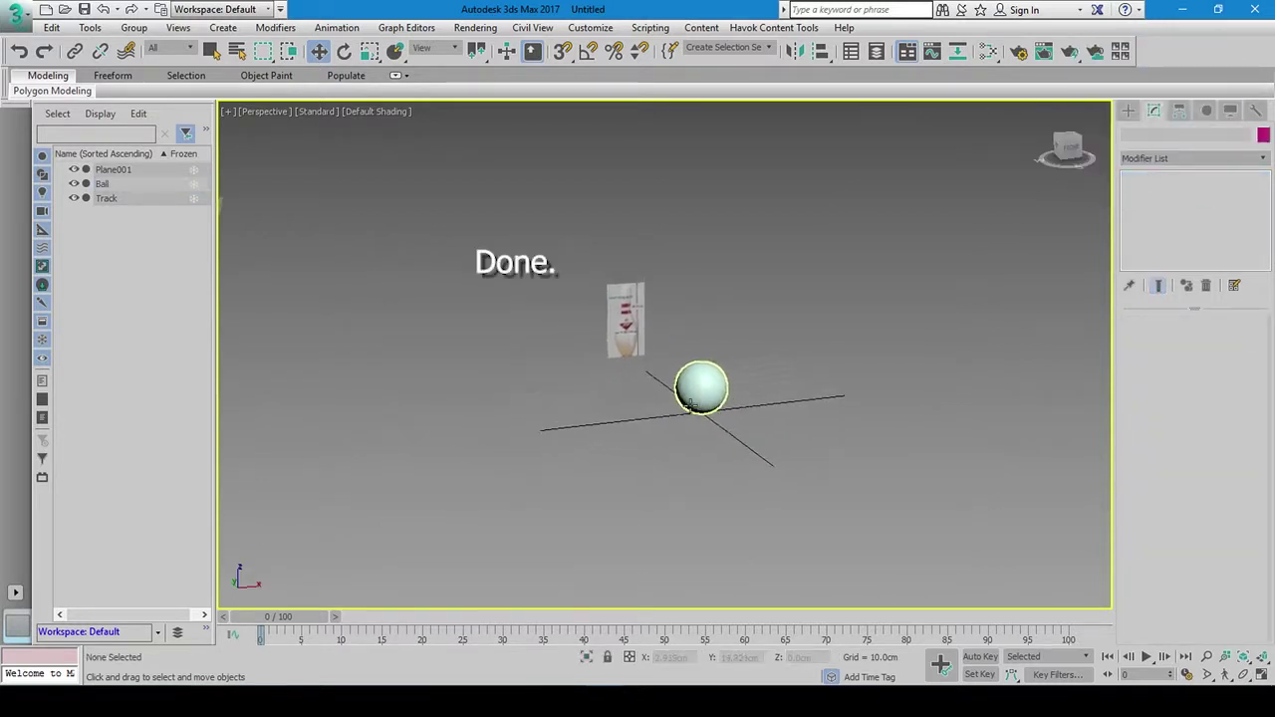
left_click(697, 390)
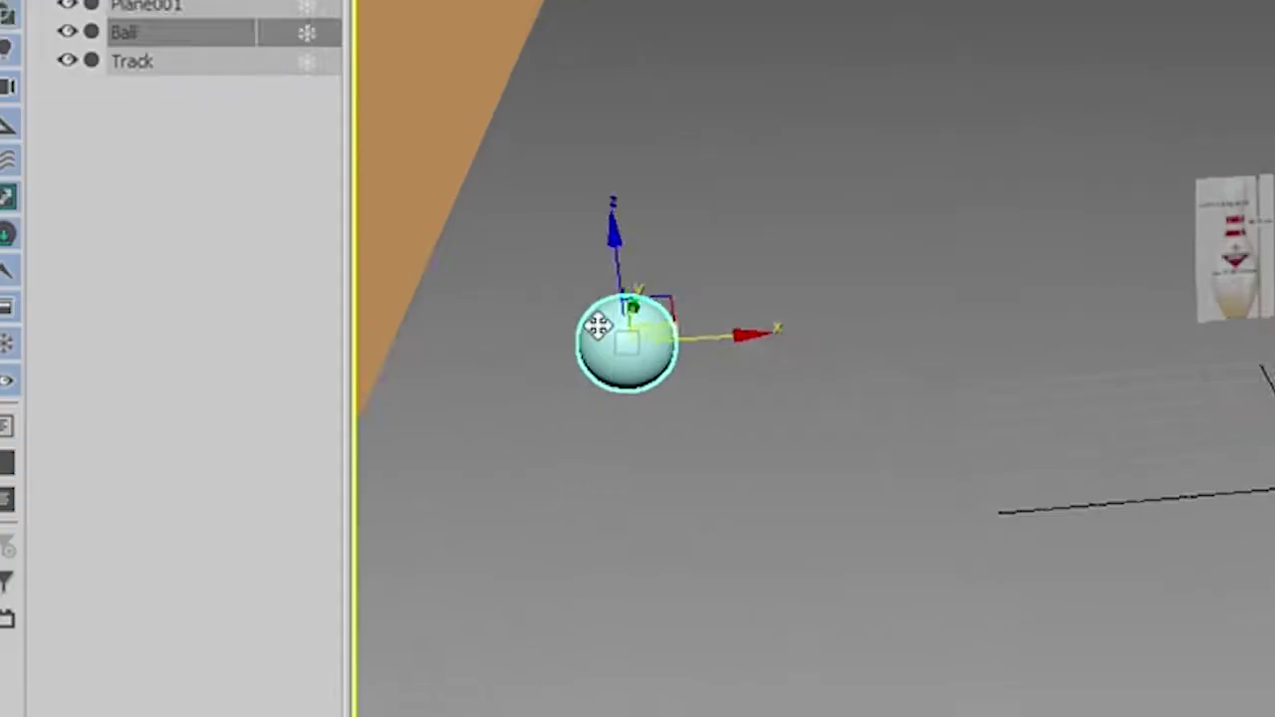
left_click(732, 384)
scroll(581, 336, "up", 3)
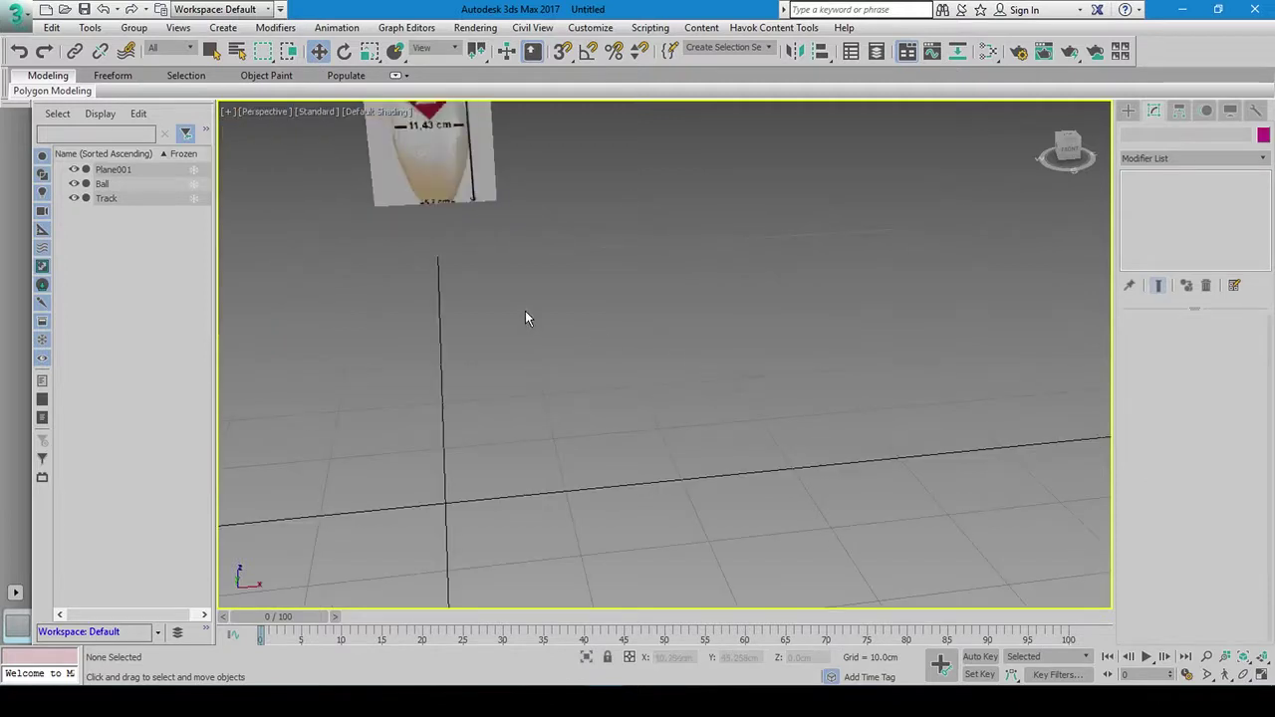
mouse_move(526, 318)
middle_mouse_down("alt")
mouse_move(683, 512)
mouse_move(488, 686)
middle_mouse_up("alt")
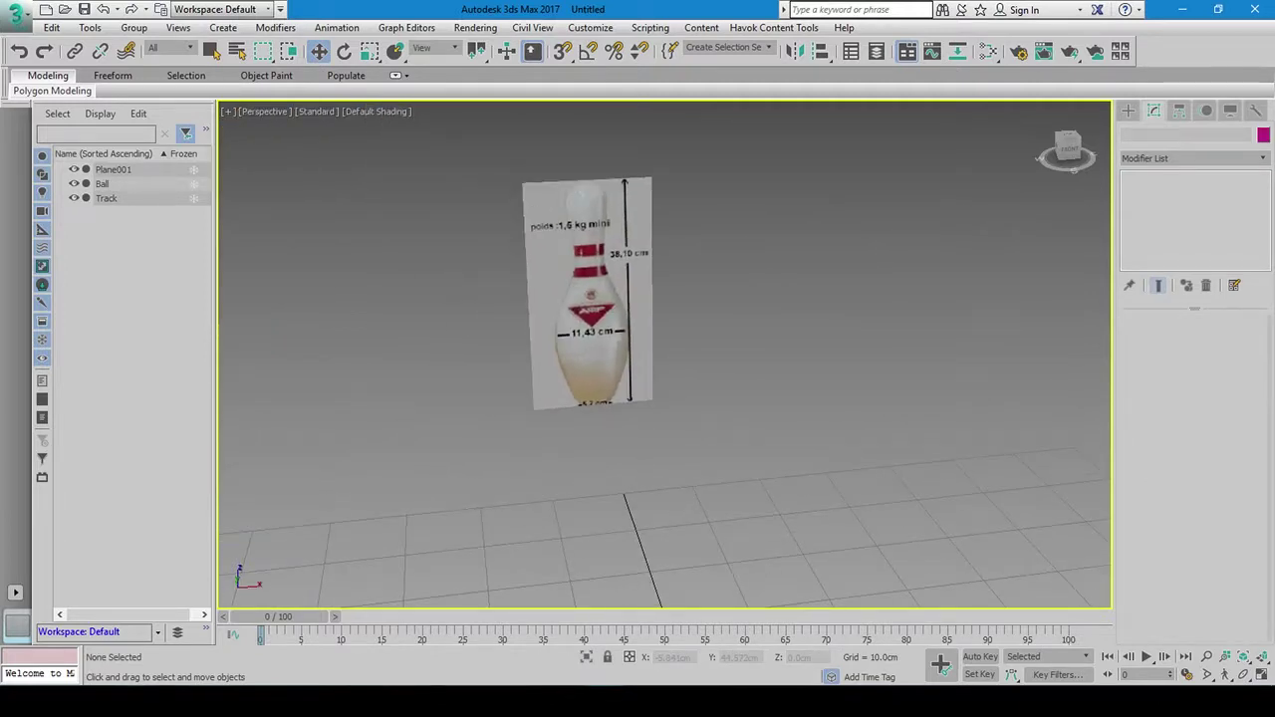
Review the Gutter width line in the note, then maximize the Front view
left_click(704, 312)
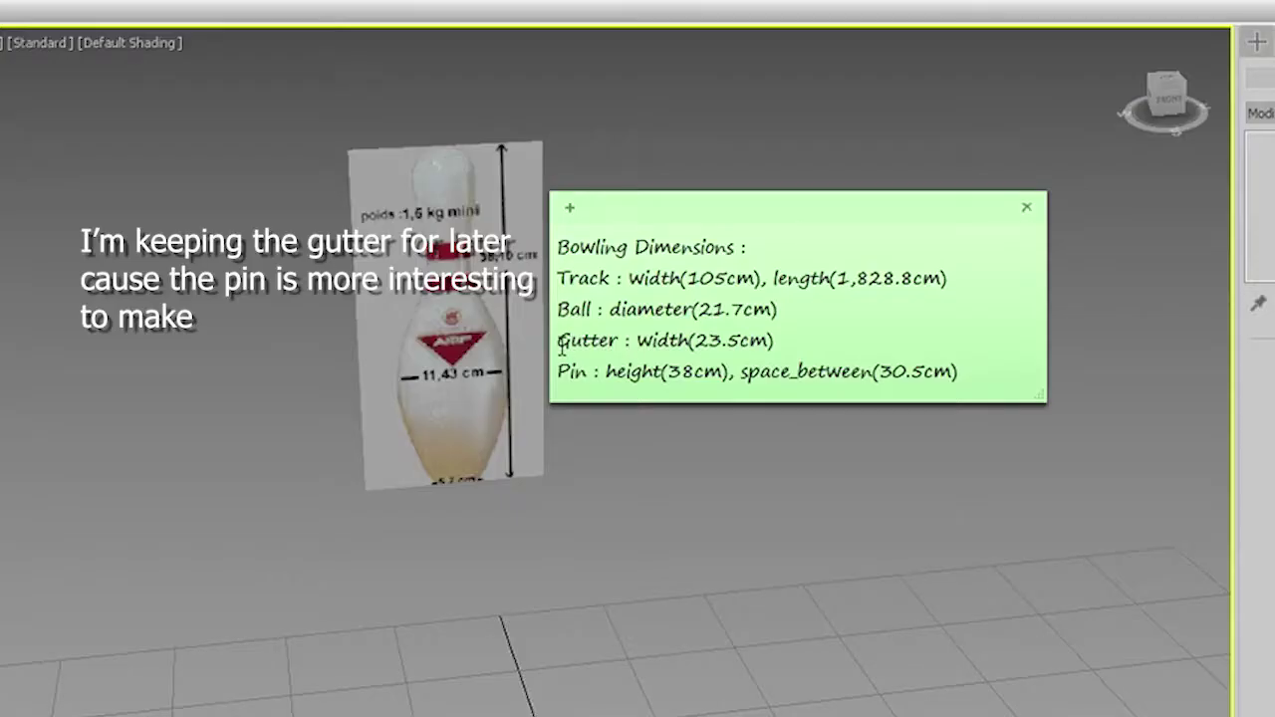
left_click_drag(560, 341, 888, 352)
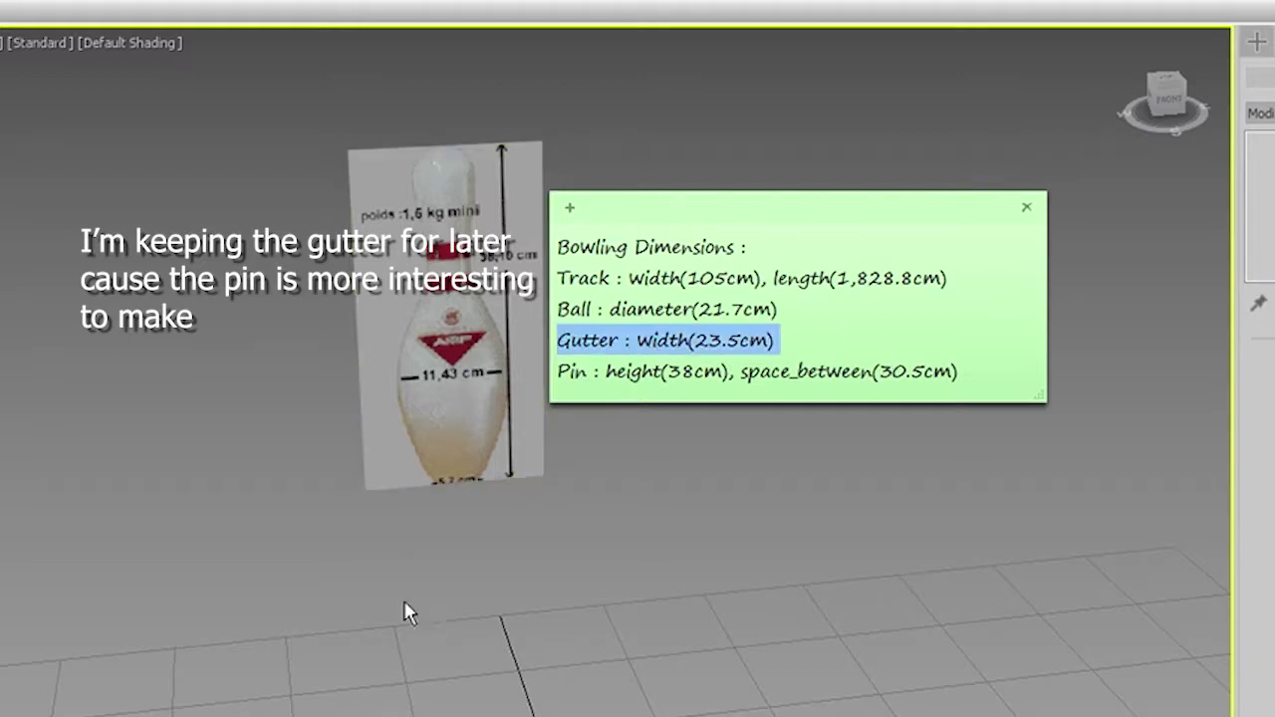
left_click(845, 346)
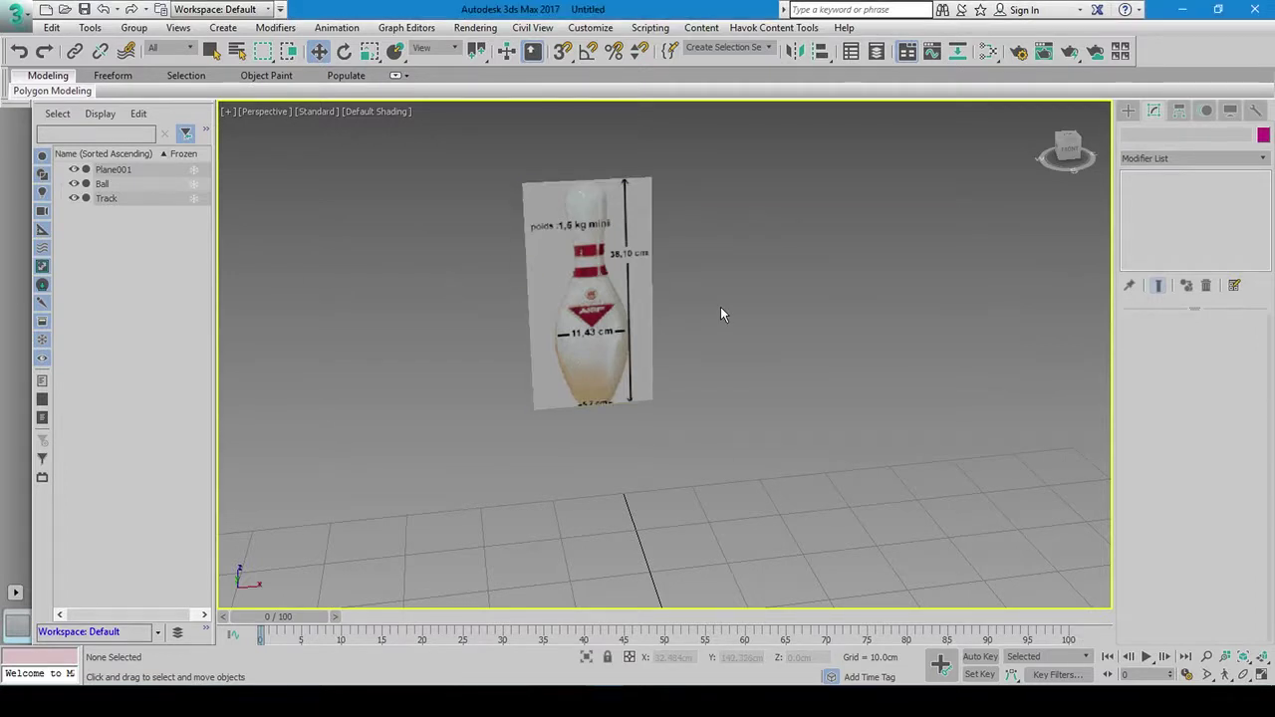
key("alt+w")
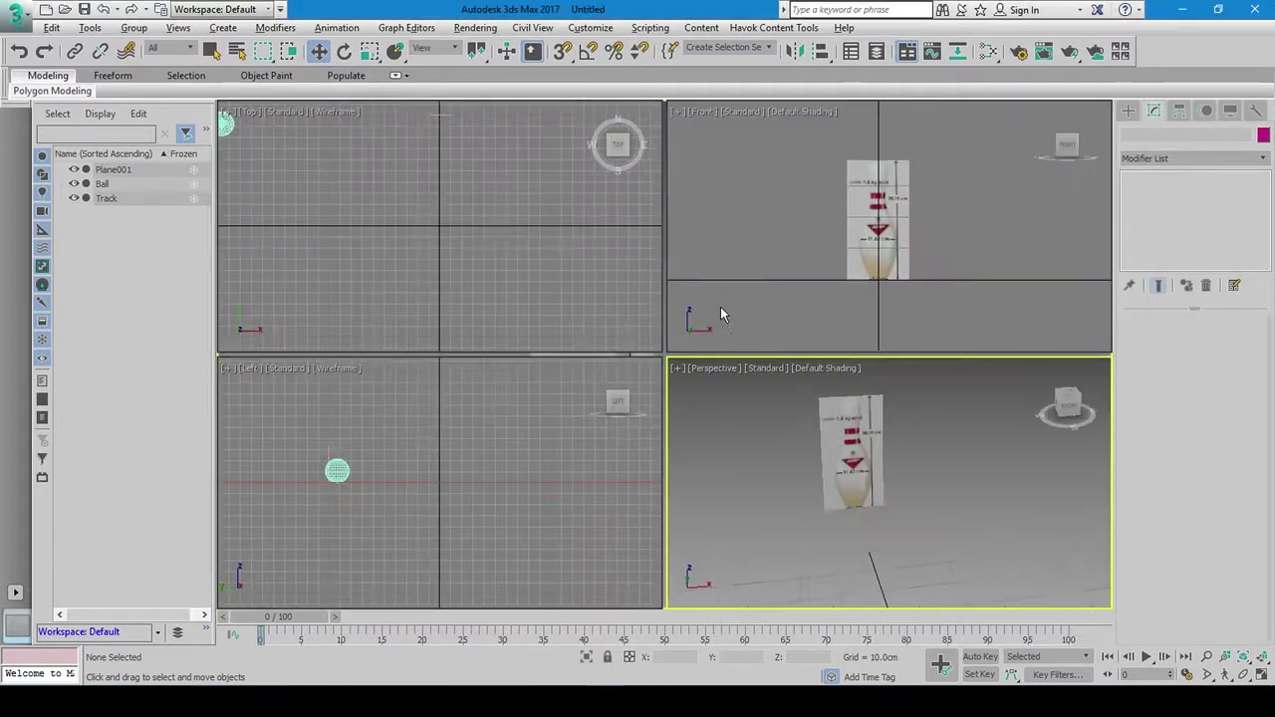
key("alt+w")
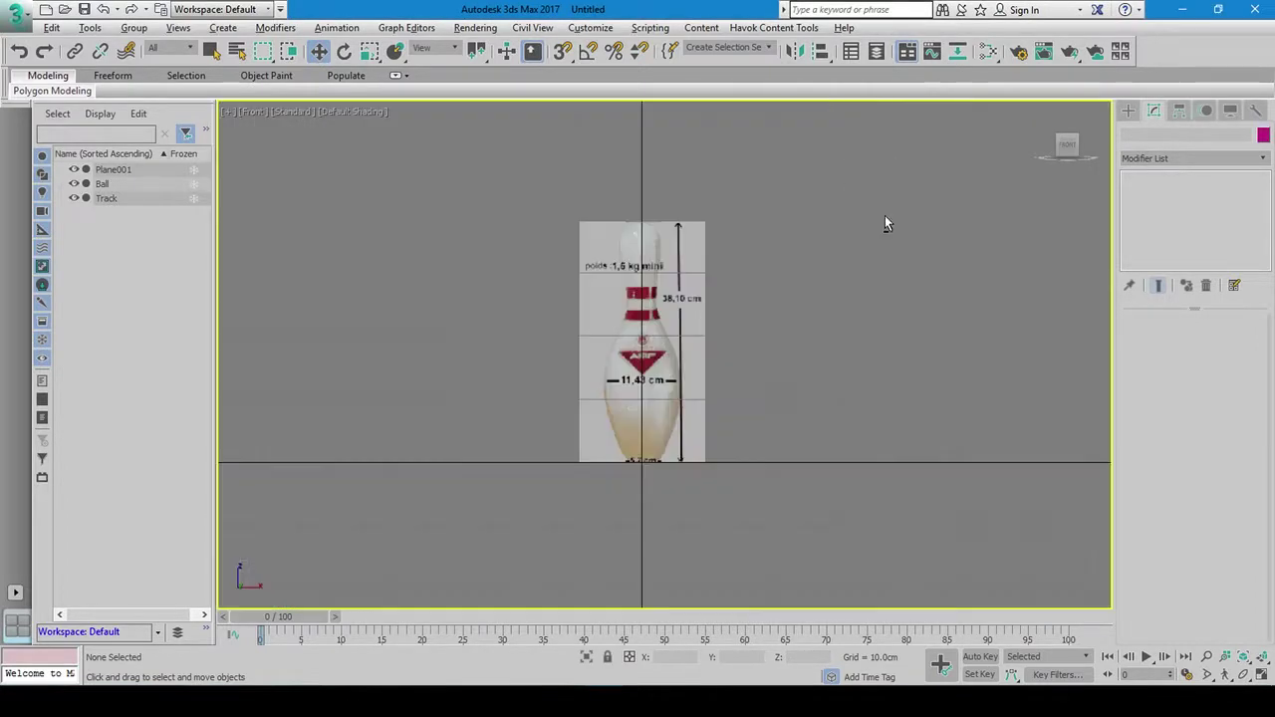
Draw a cylinder at the grid centre, about 15.3 cm radius and 48.91 cm tall
left_click(1129, 110)
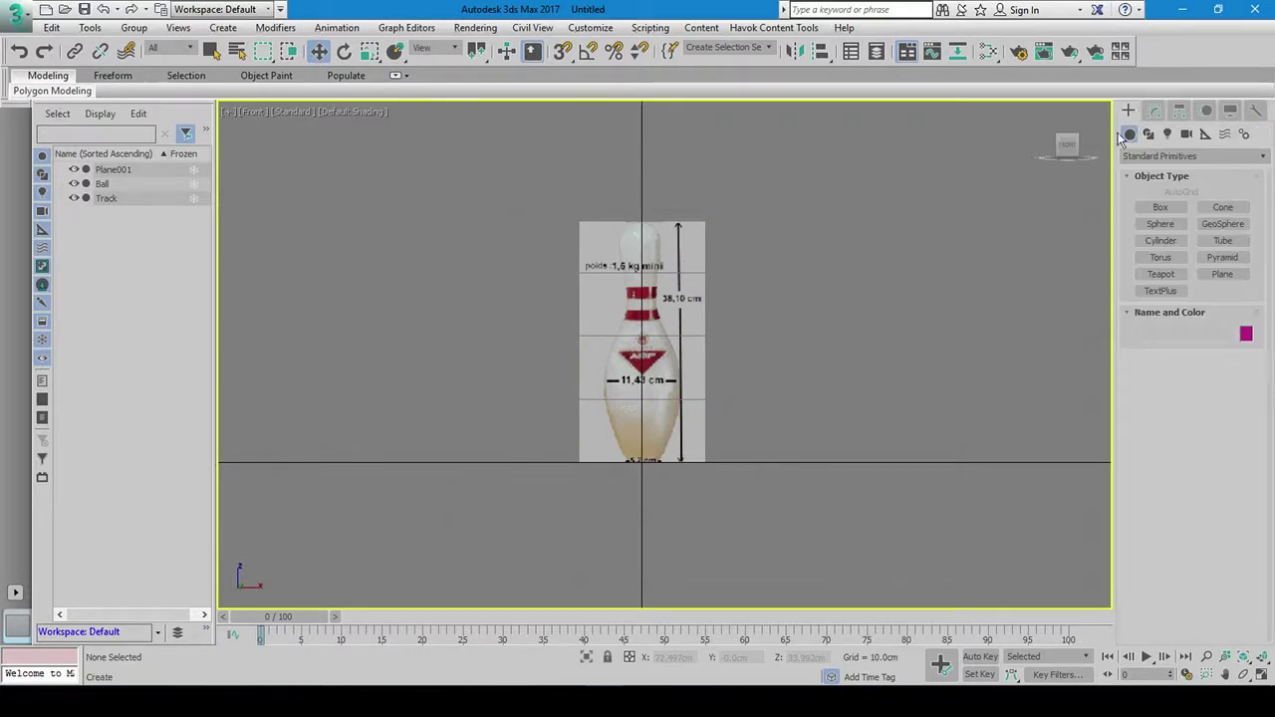
key("alt+w")
key("alt+w")
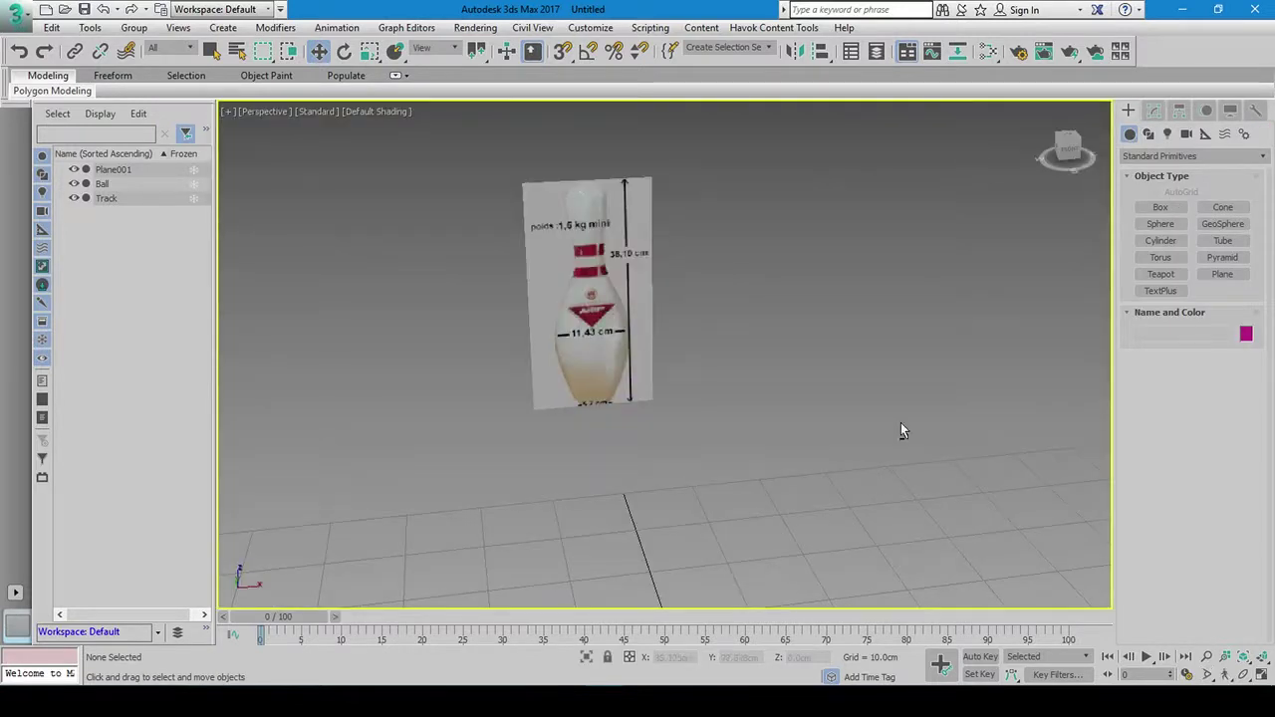
left_click(1161, 240)
scroll(867, 280, "down", 5)
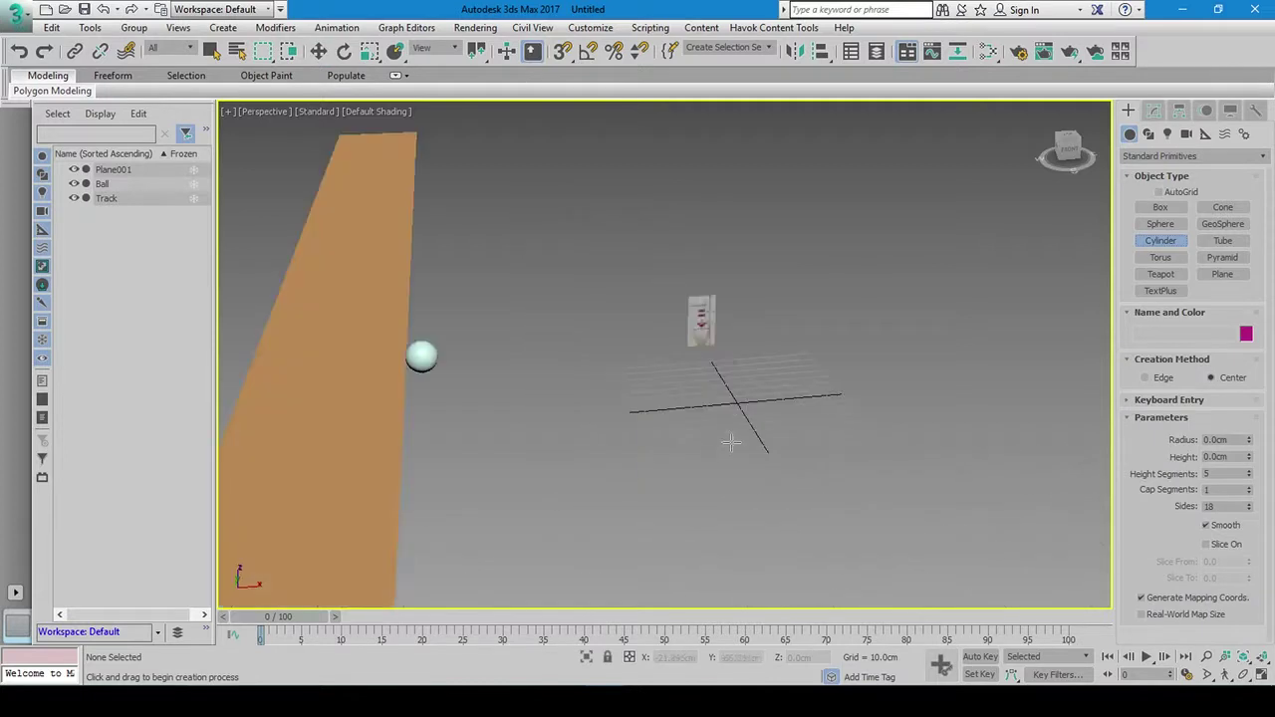
scroll(744, 401, "up", 5)
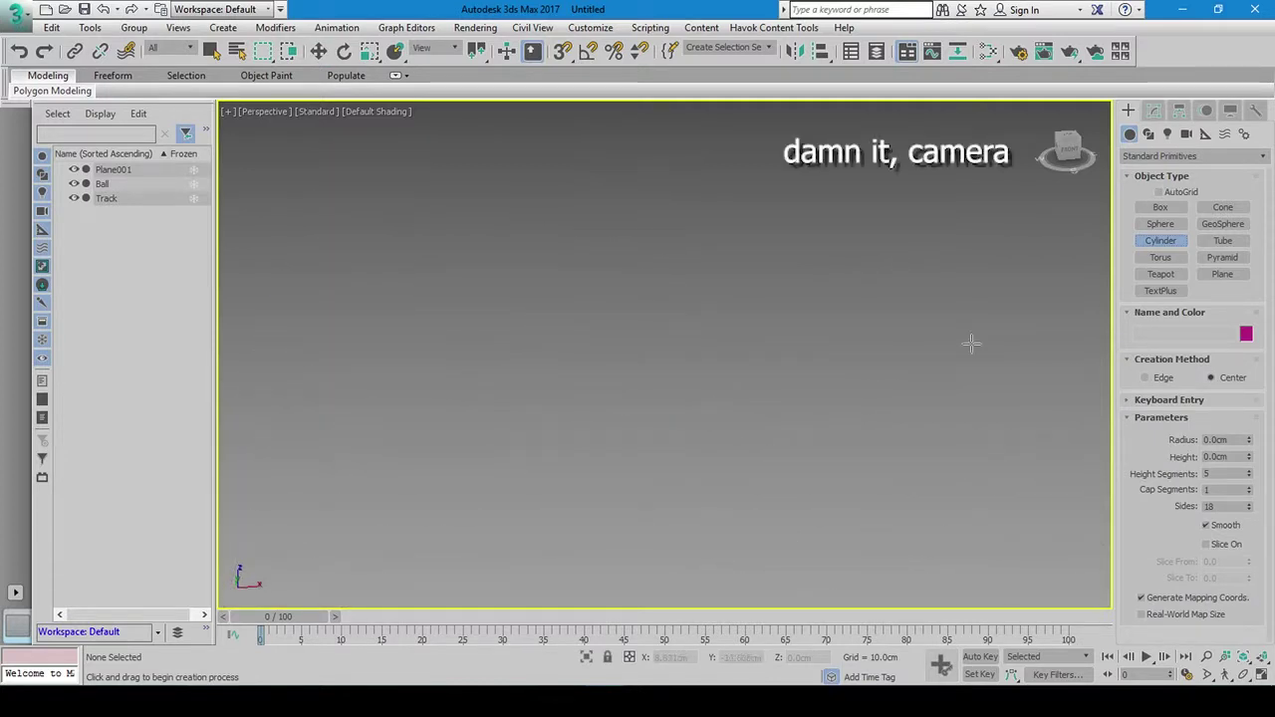
left_click(1043, 110)
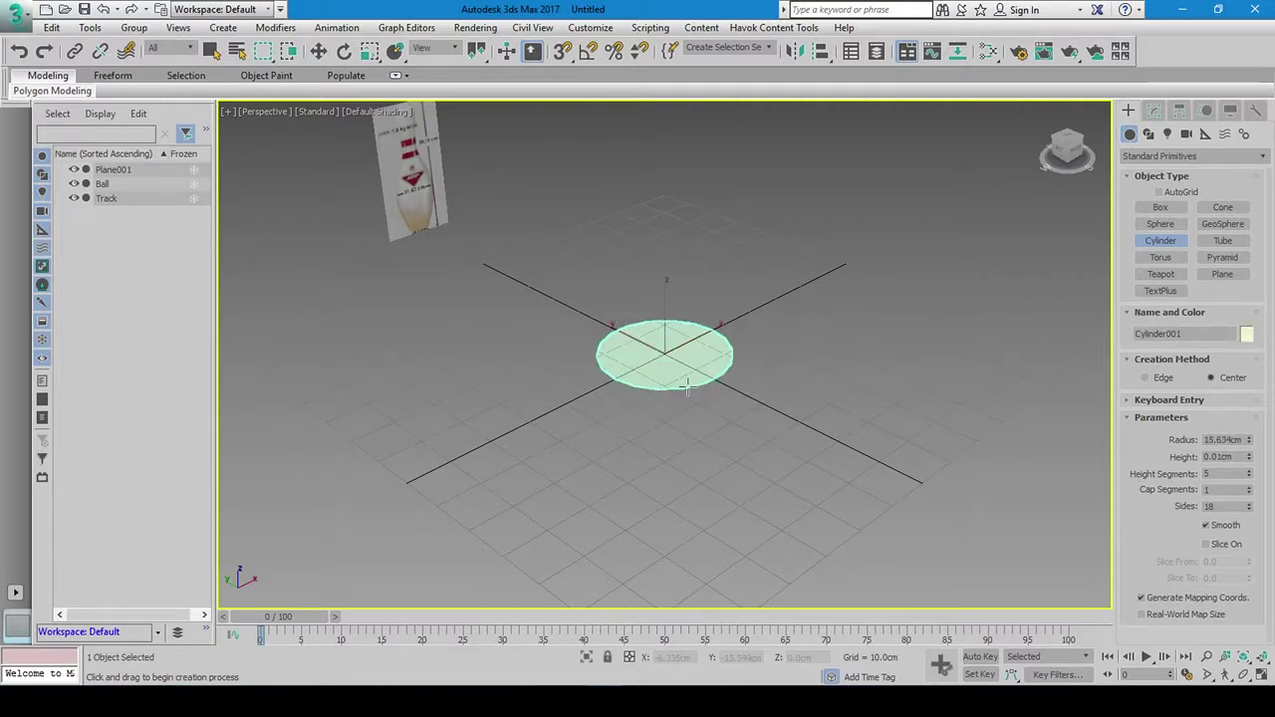
left_click_drag(665, 351, 732, 355)
left_click(668, 168)
middle_click_drag(668, 299, 643, 308, "alt")
Turn on Edged Faces and bring up the cylinder's parameters in the Modify panel
key("F4")
scroll(657, 301, "up", 3)
key("w")
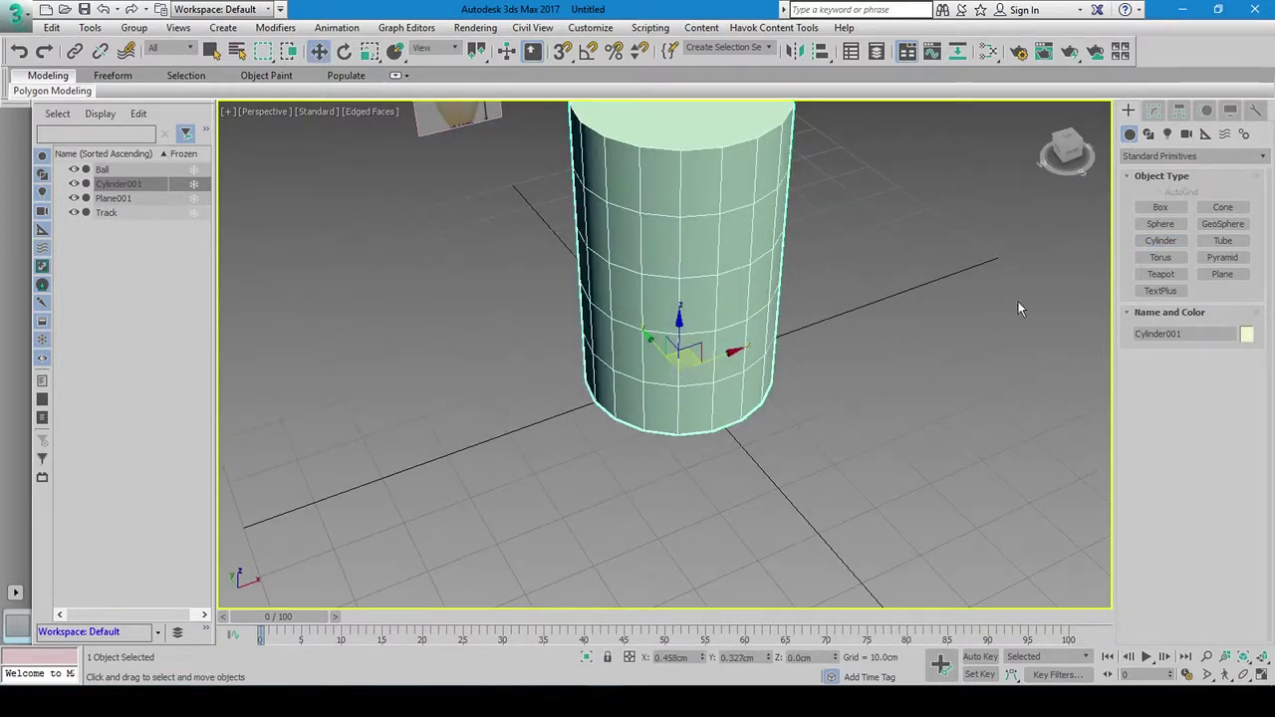
left_click(1154, 111)
middle_click_drag(802, 394, 807, 456)
mouse_move(762, 337)
middle_mouse_down()
mouse_move(731, 407)
mouse_move(753, 397)
middle_mouse_up()
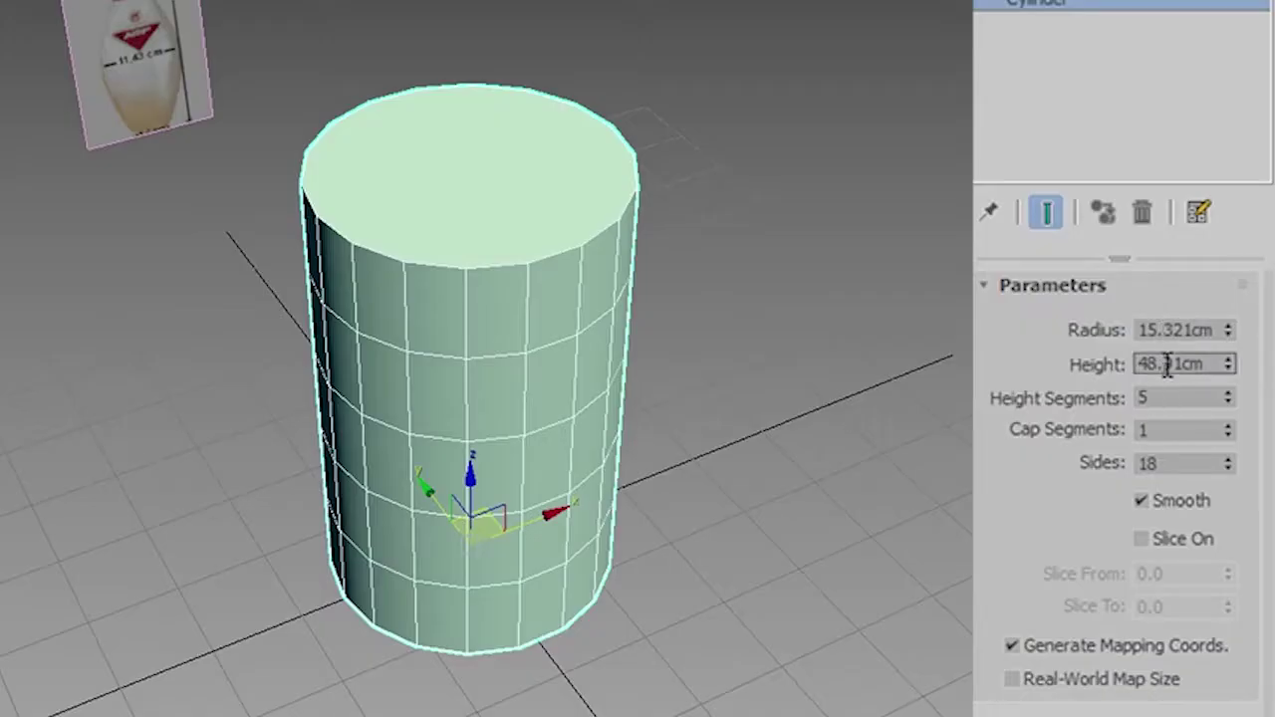
Set the cylinder's height to 38.1 cm
double_click(1165, 363)
type("38.1")
key("Return")
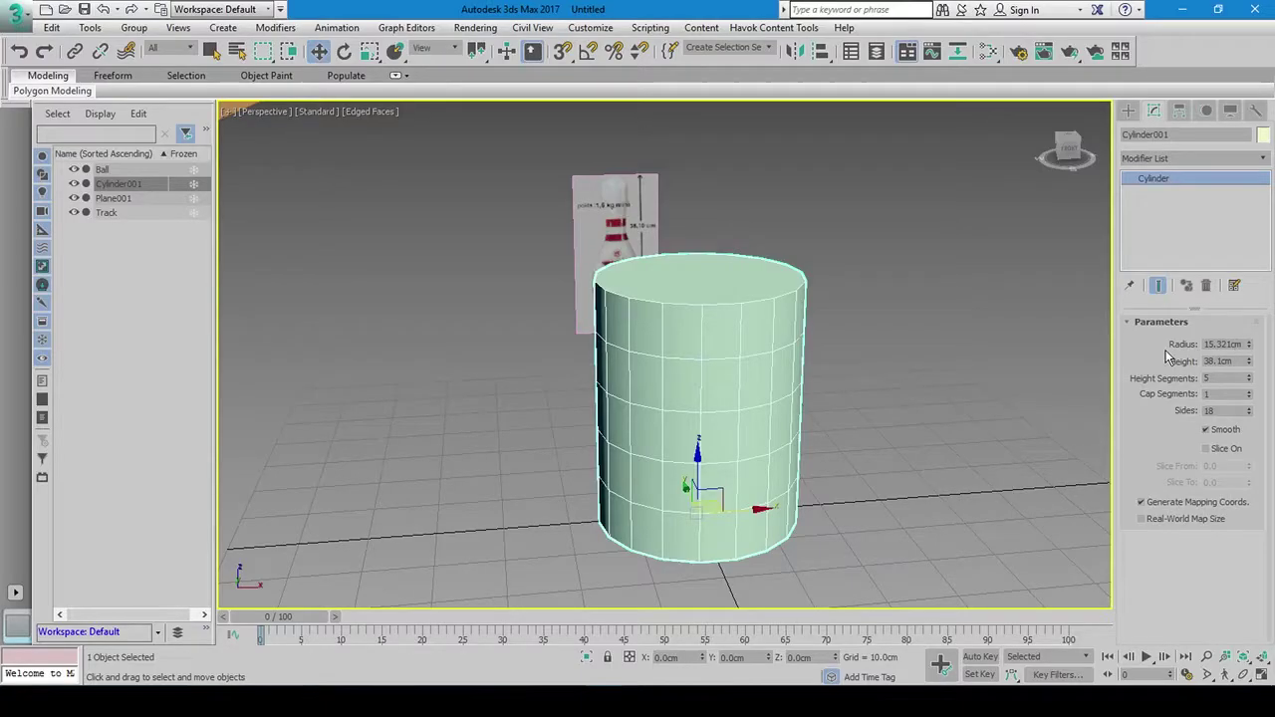
scroll(622, 265, "up", 2)
scroll(621, 265, "up", 3)
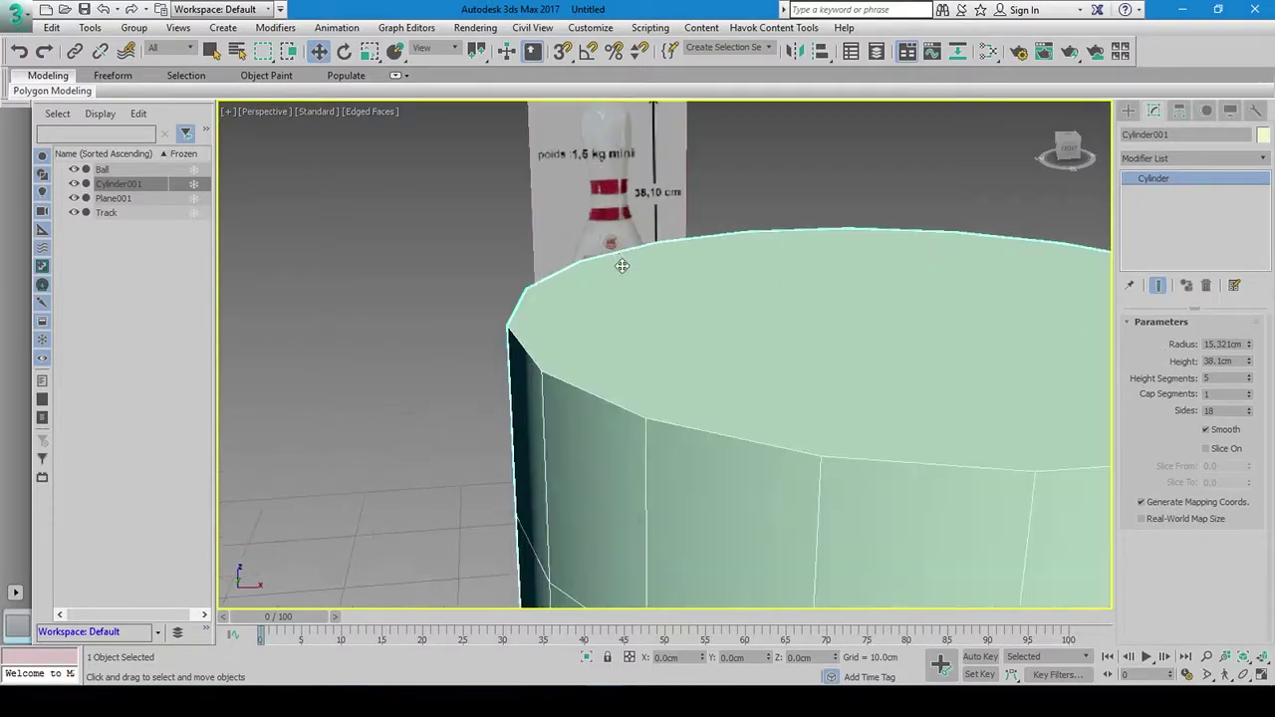
scroll(622, 265, "down", 3)
scroll(695, 354, "up", 5)
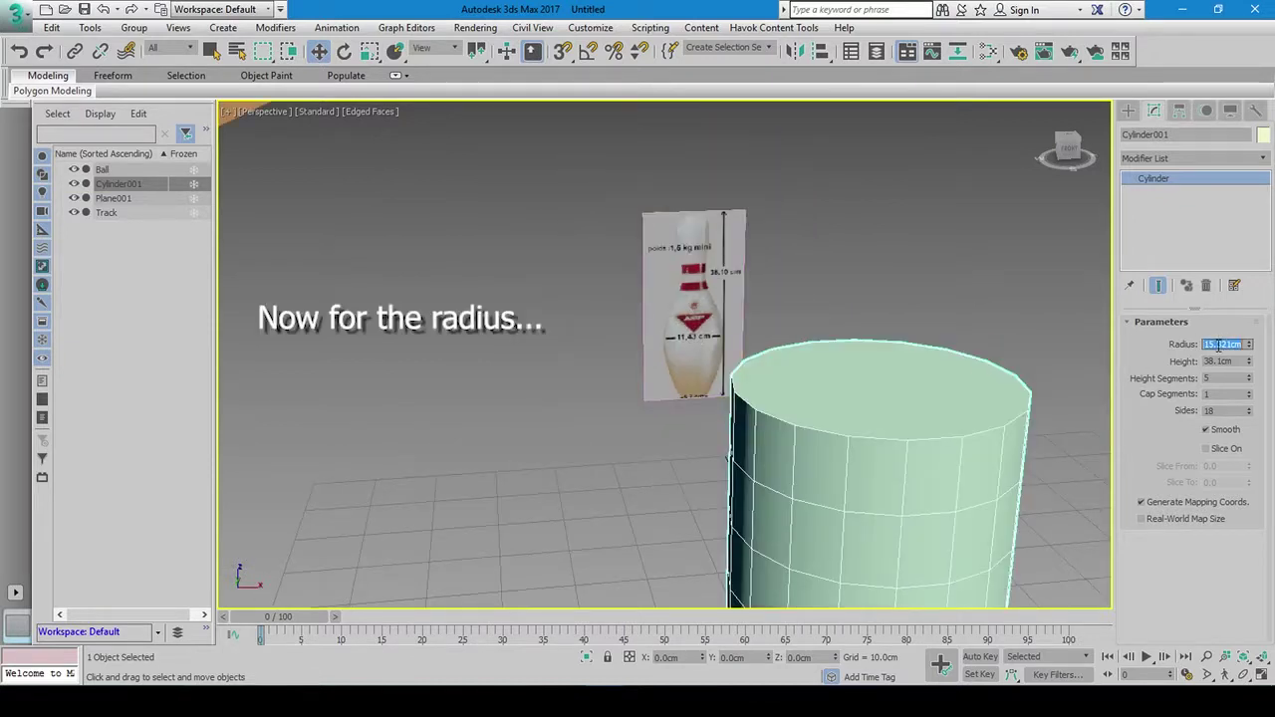
middle_click_drag(928, 436, 807, 428)
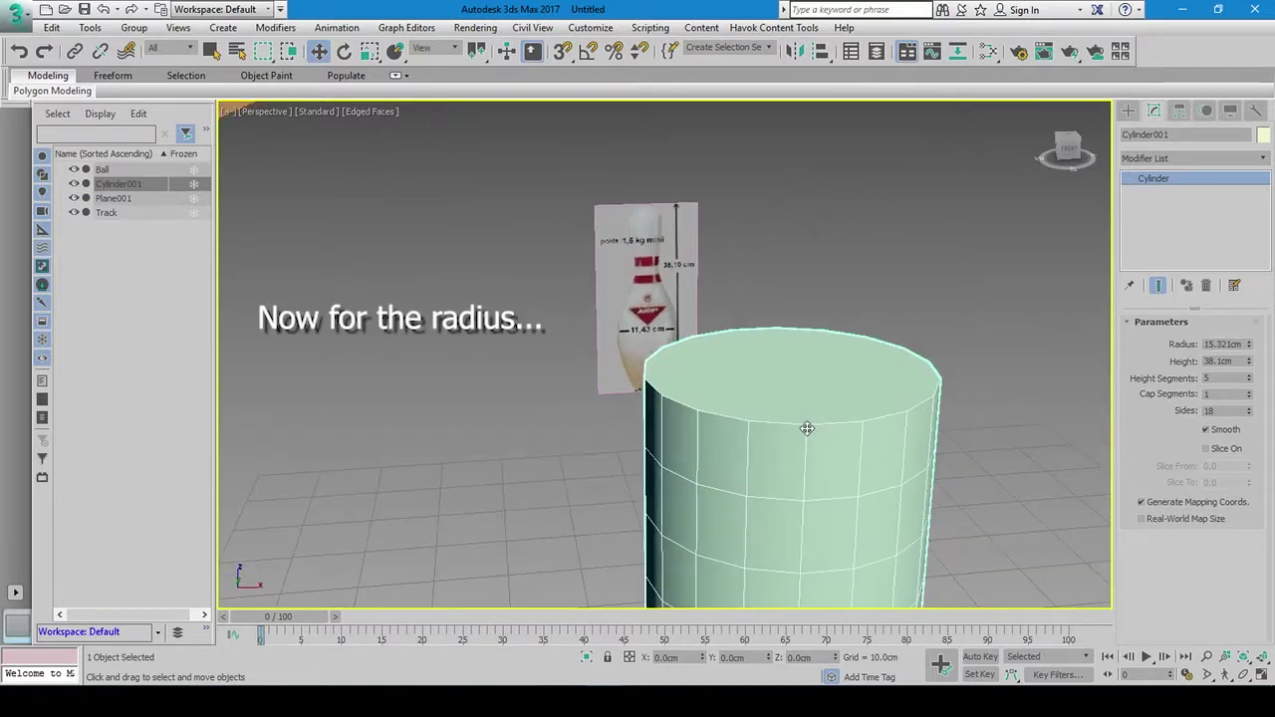
Halve the 11.43 cm pin width in Calculator and set the cylinder radius to 5.715 cm
left_click_drag(764, 186, 627, 137)
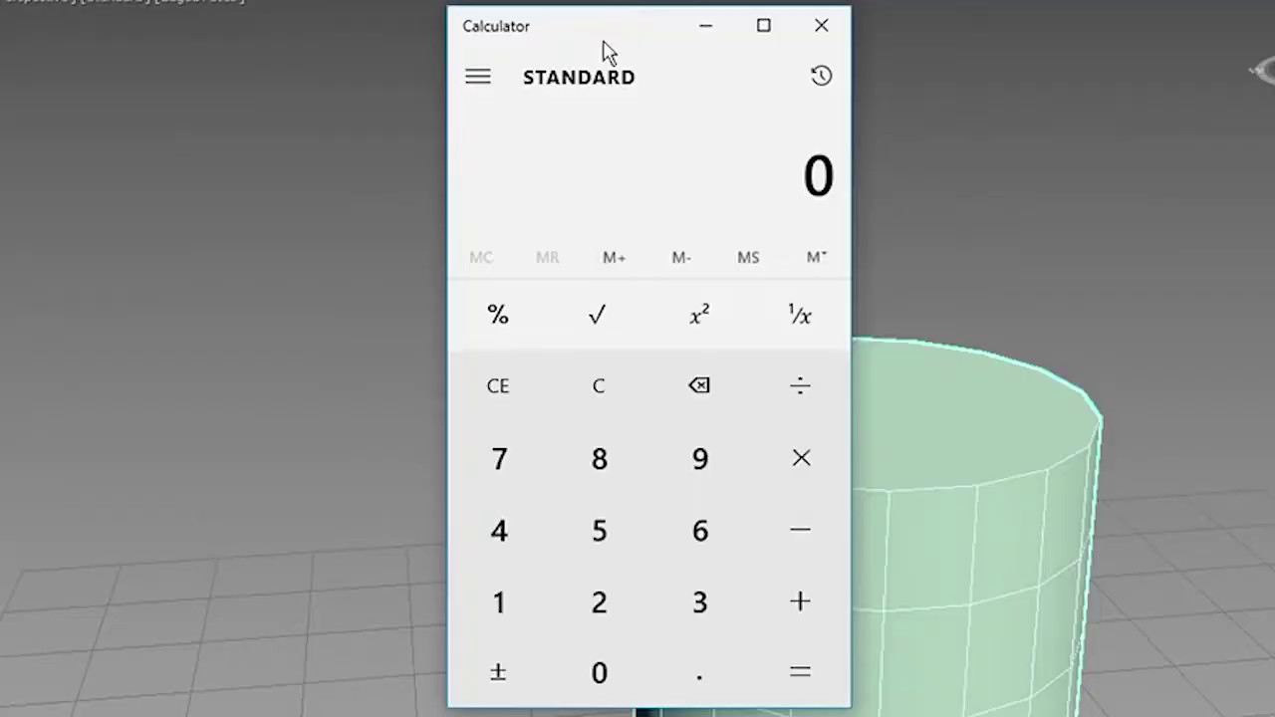
type("11.43/2")
key("Return")
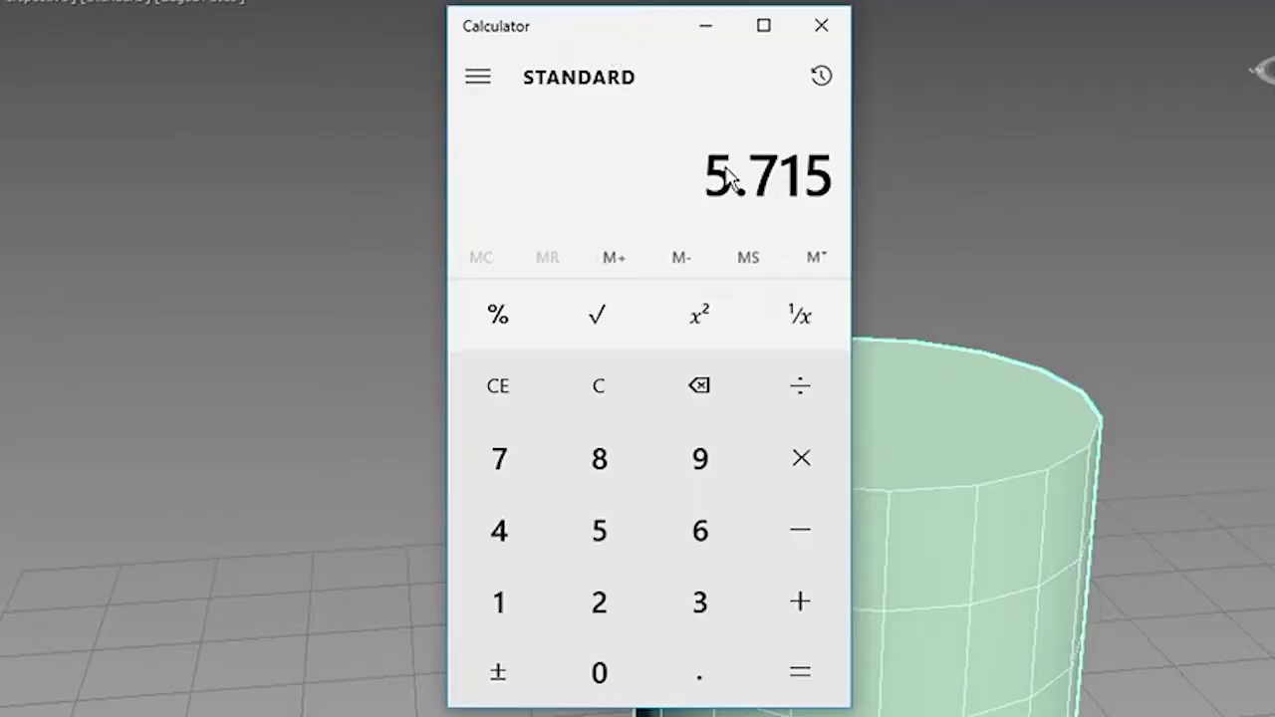
right_click(729, 177)
left_click(746, 97)
left_click(822, 26)
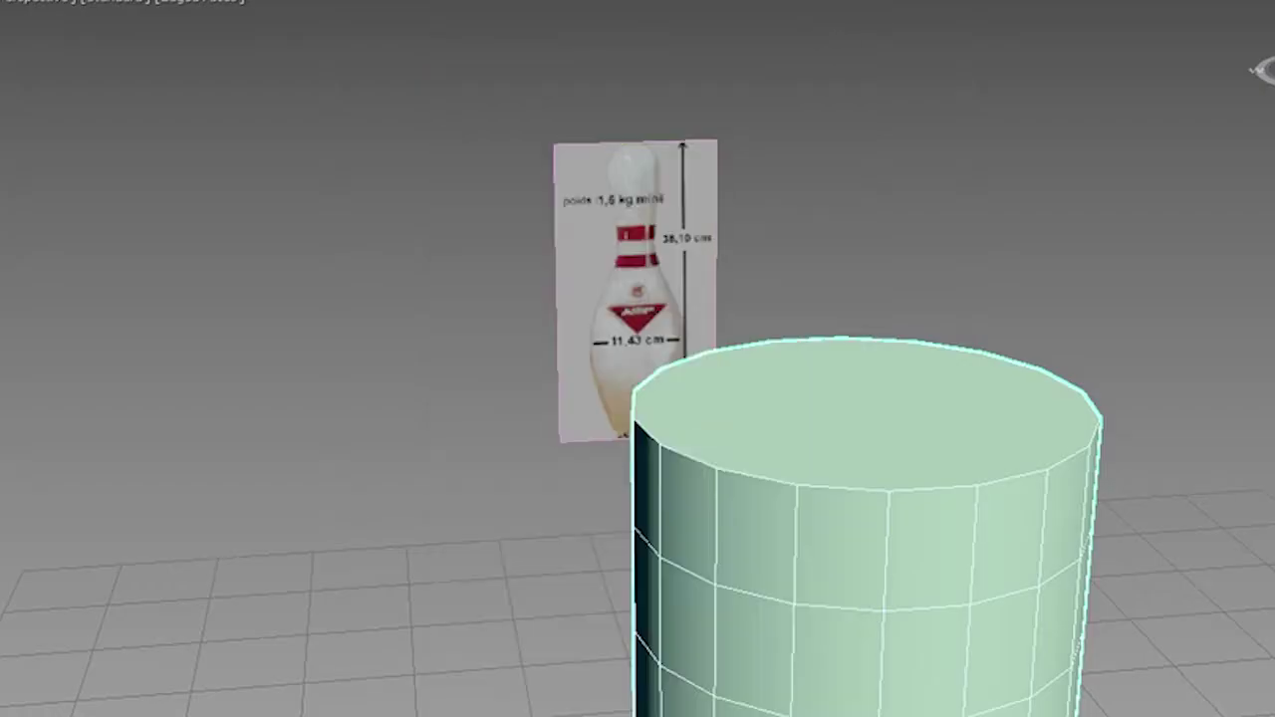
double_click(1221, 358)
key("ctrl+v")
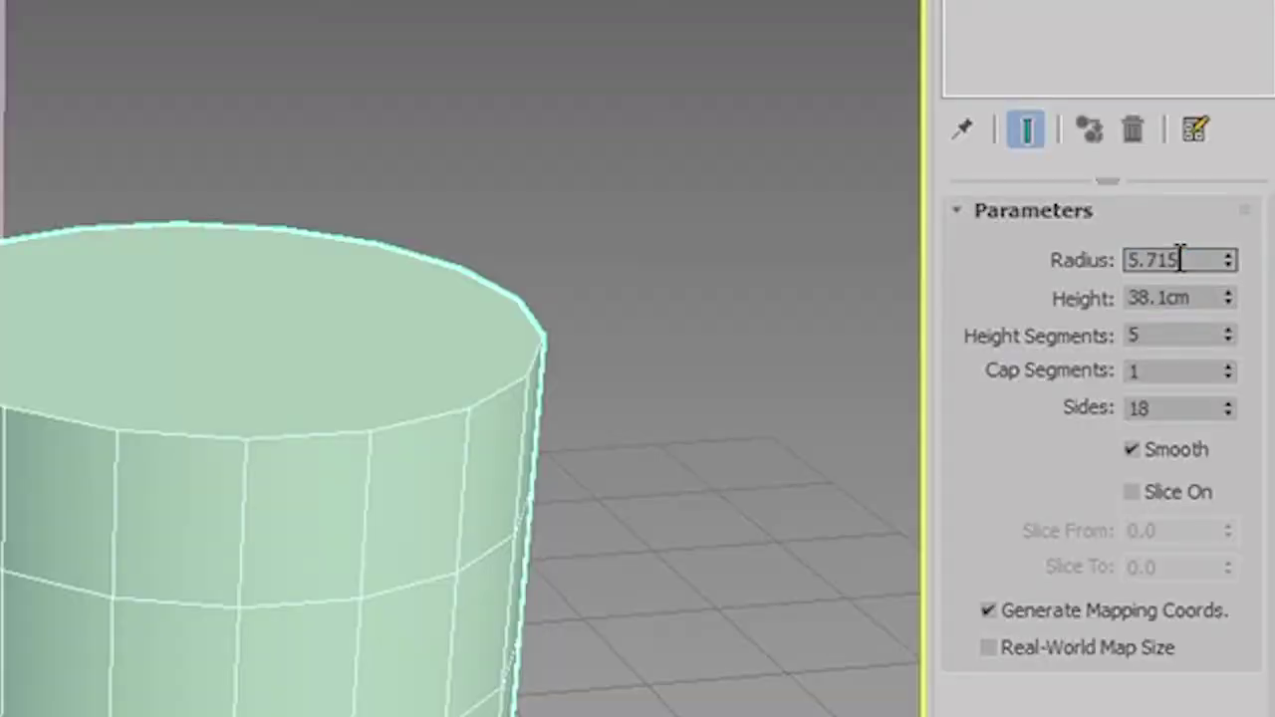
key("Return")
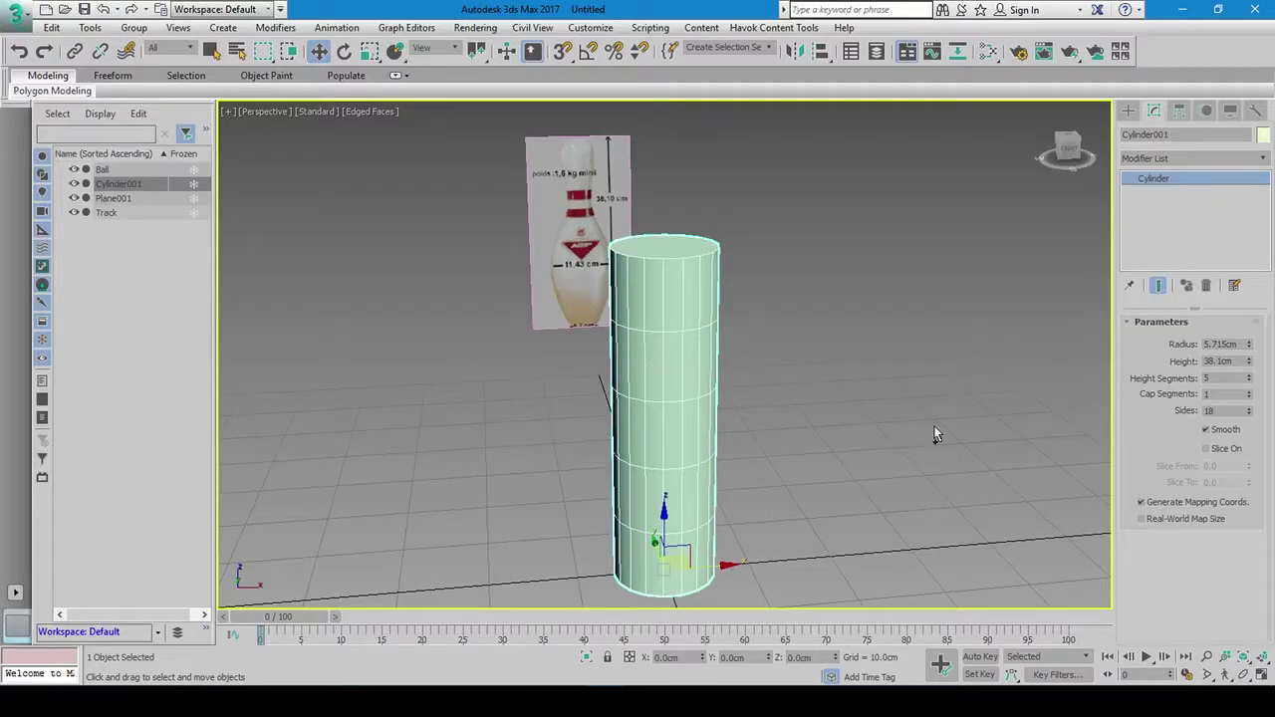
Give the cylinder 32 sides and 12 height segments
double_click(1206, 410)
type("32")
key("Return")
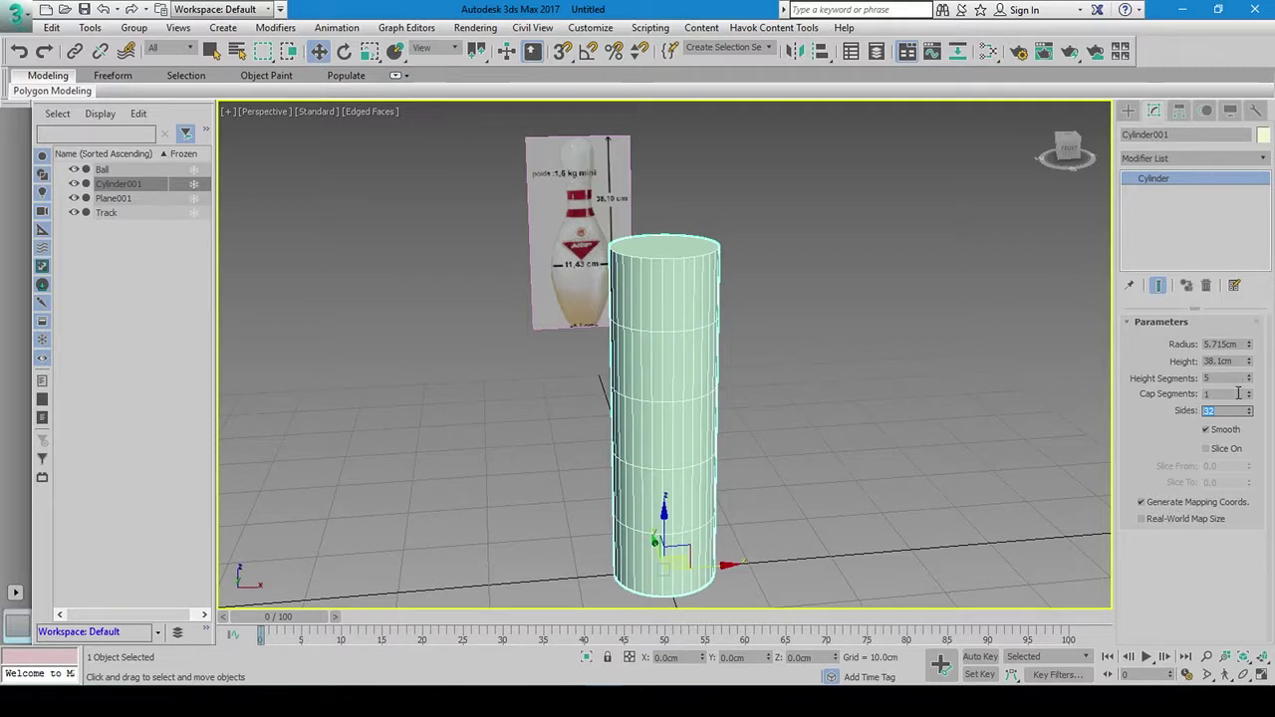
left_click(1225, 380)
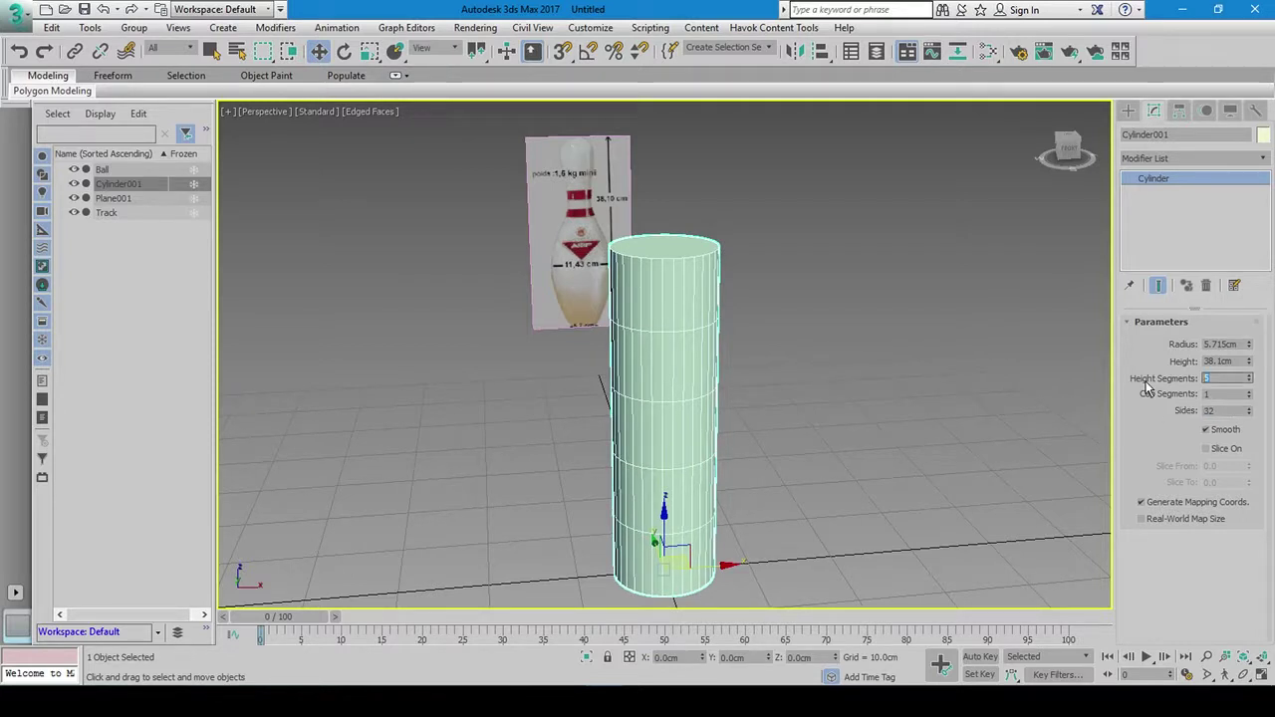
type("12")
key("Return")
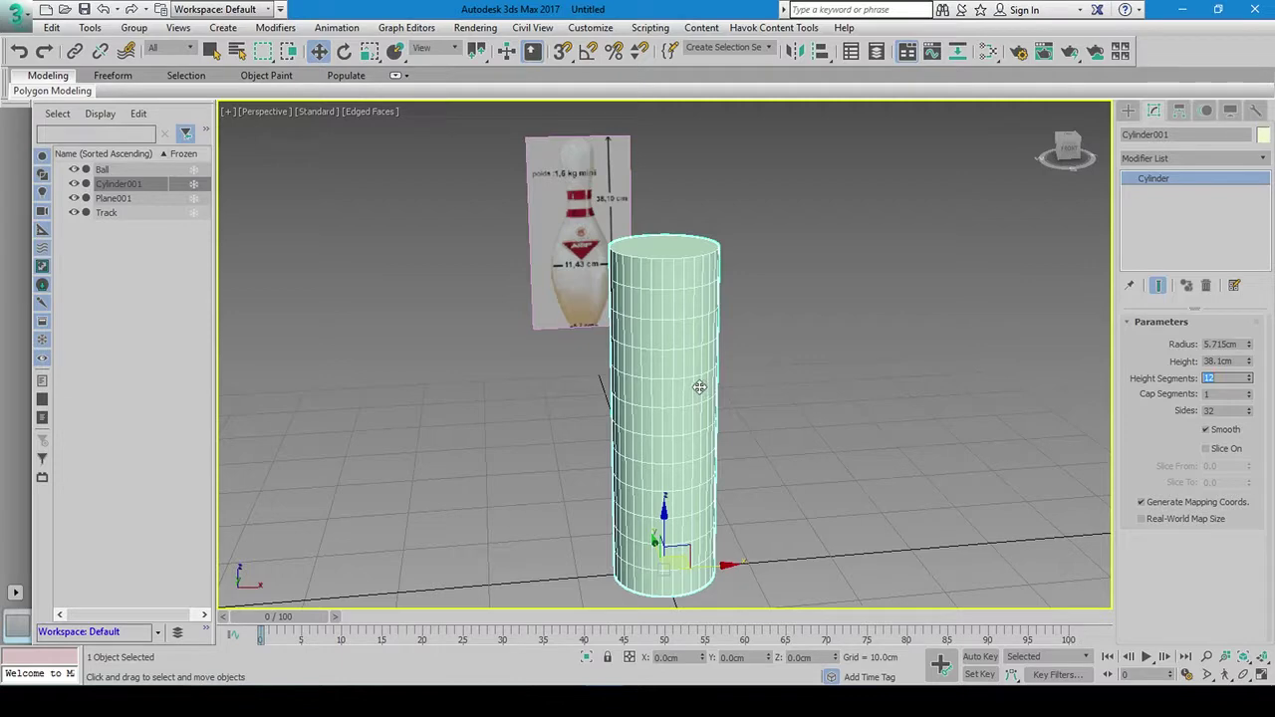
middle_click_drag(691, 384, 708, 348)
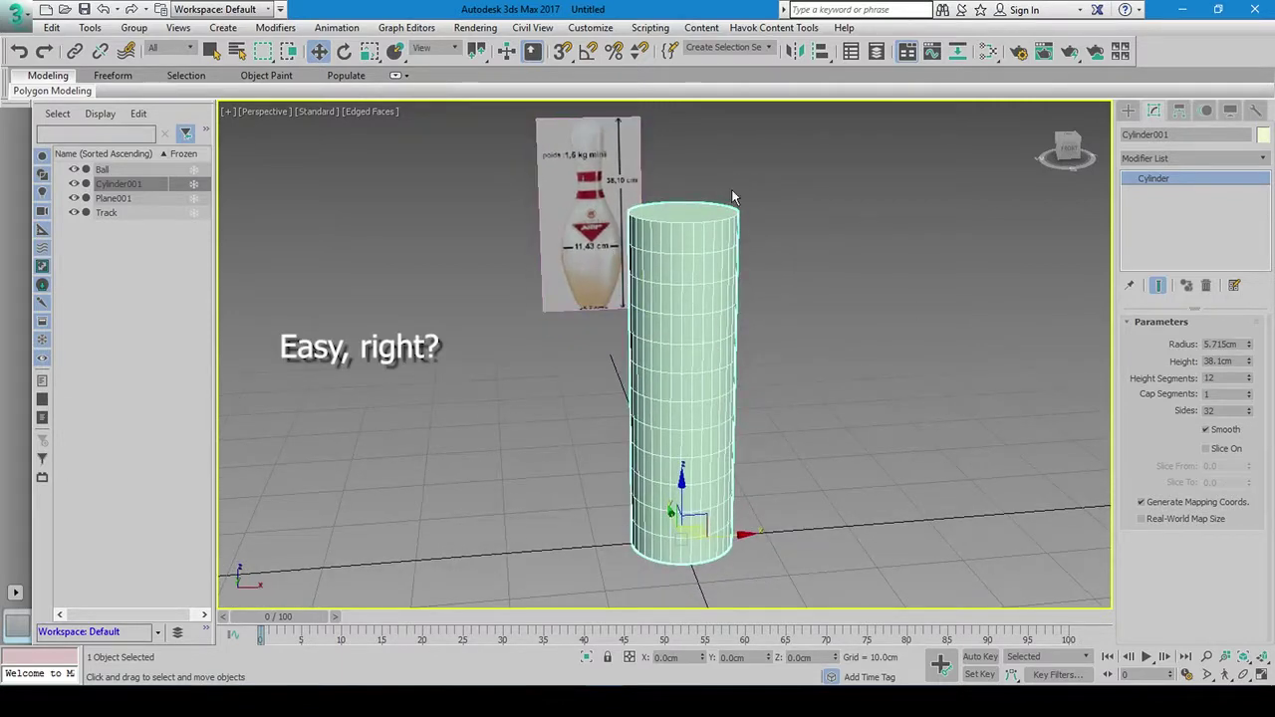
key("alt+w")
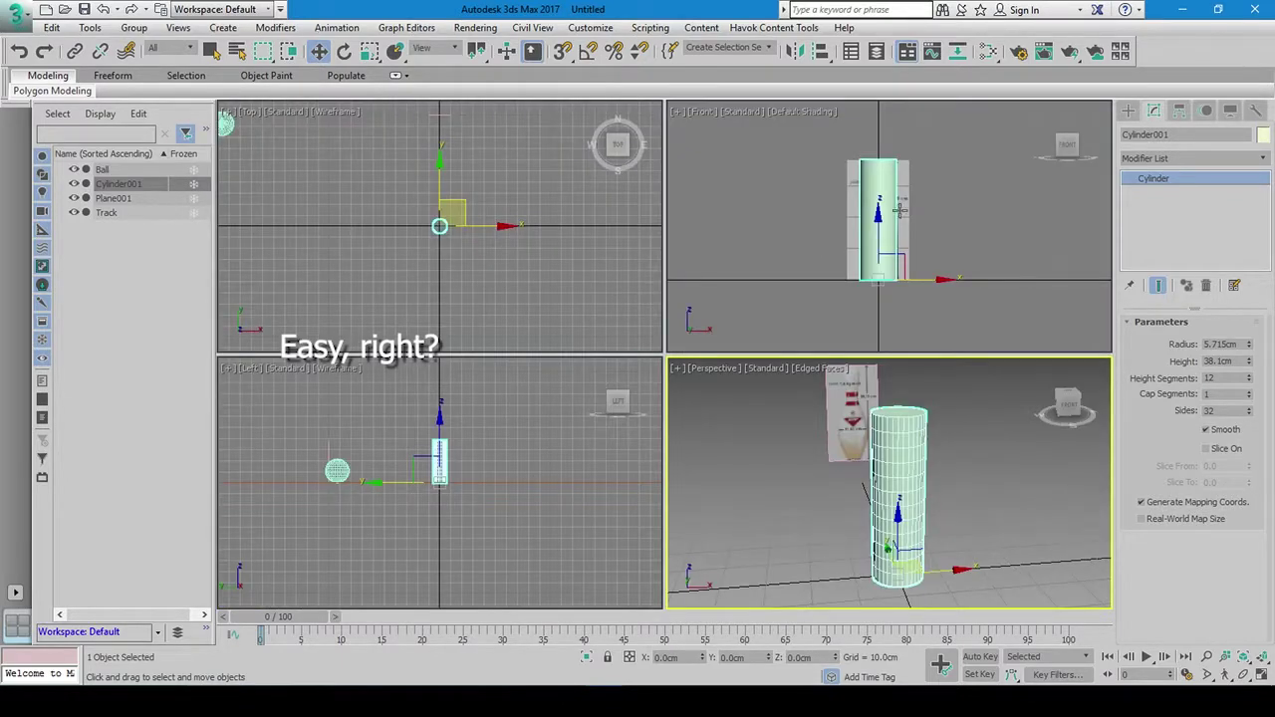
Assign a new Standard material from the Slate editor to the cylinder in the maximized Front view
key("alt+w")
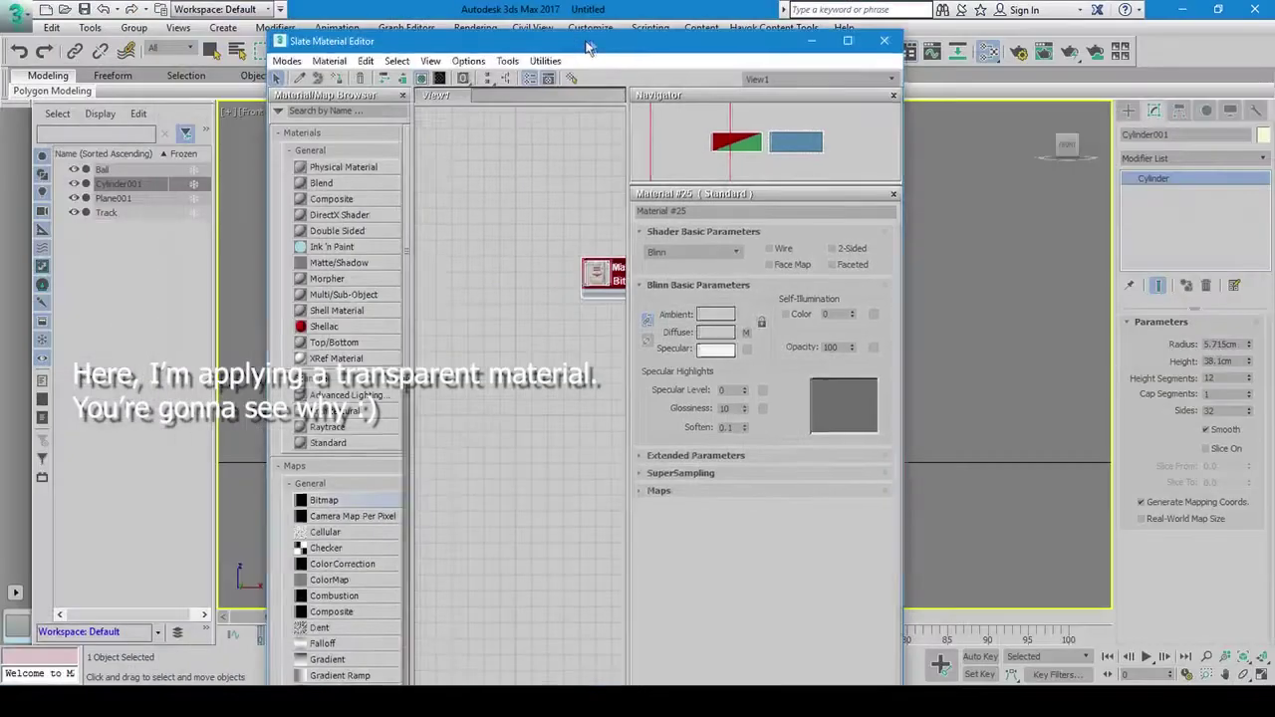
middle_click_drag(531, 298, 307, 346)
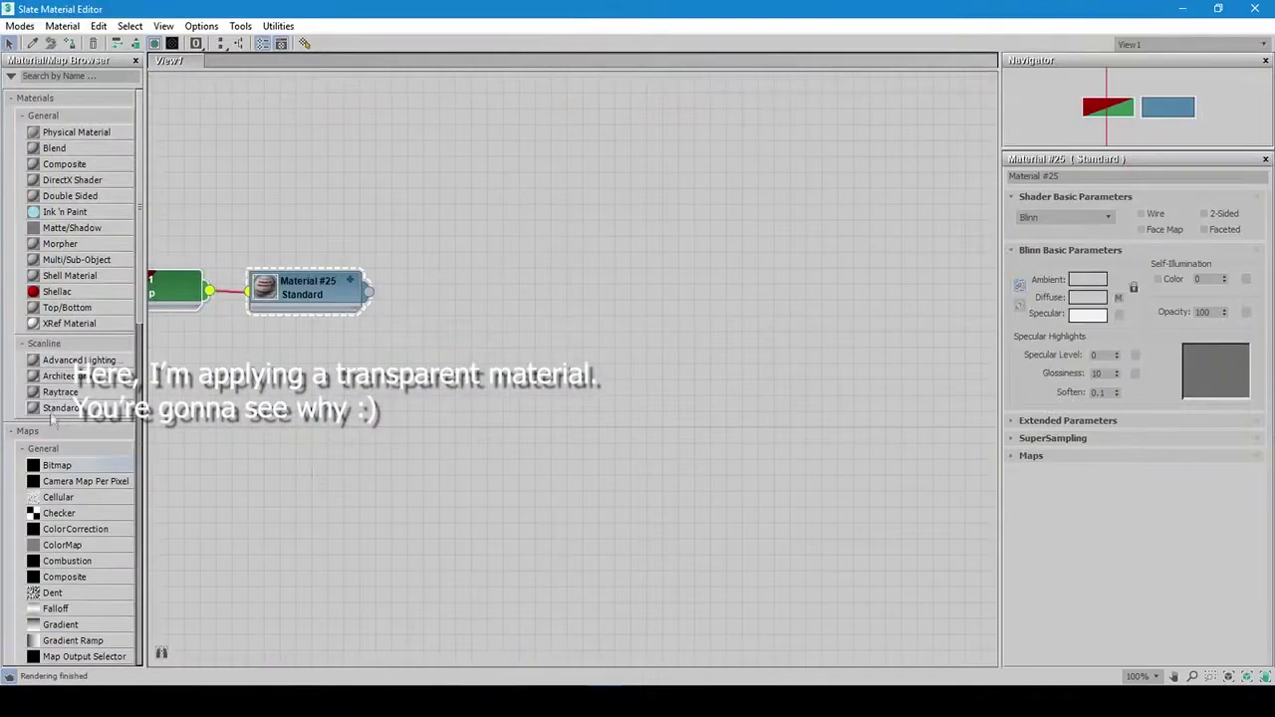
left_click_drag(52, 409, 458, 423)
middle_click_drag(458, 423, 736, 399)
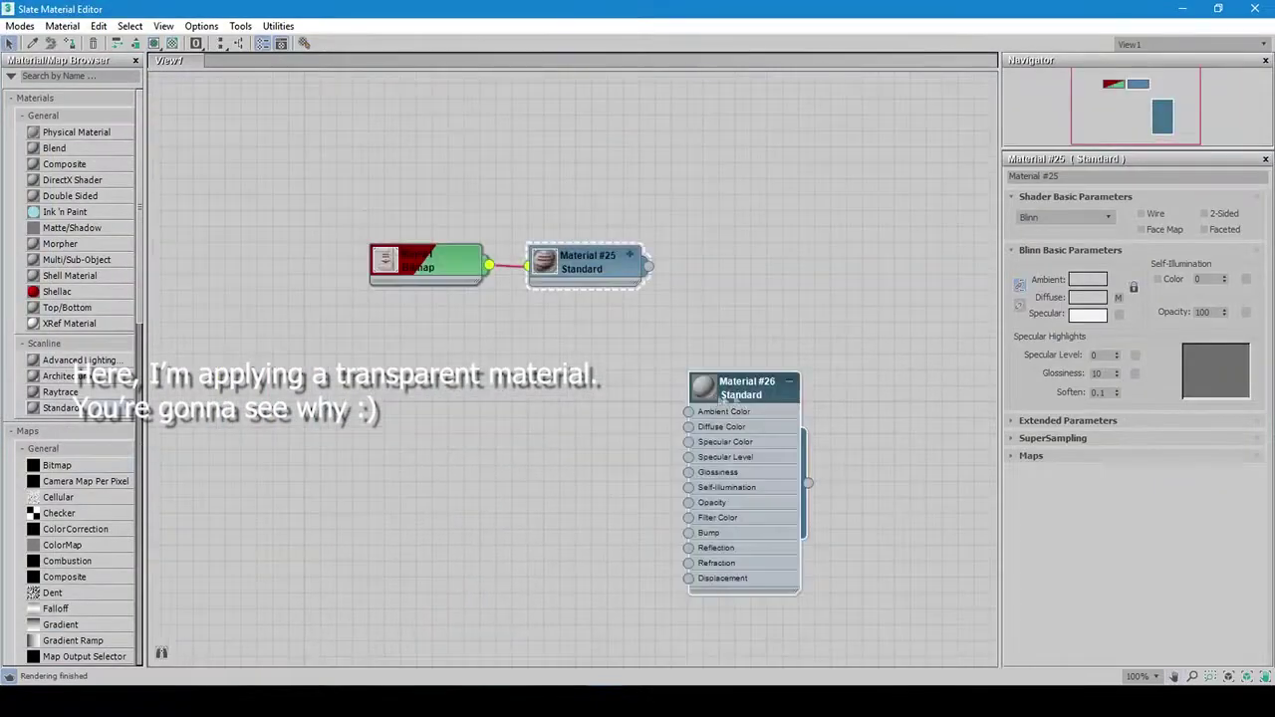
left_click_drag(744, 398, 584, 339)
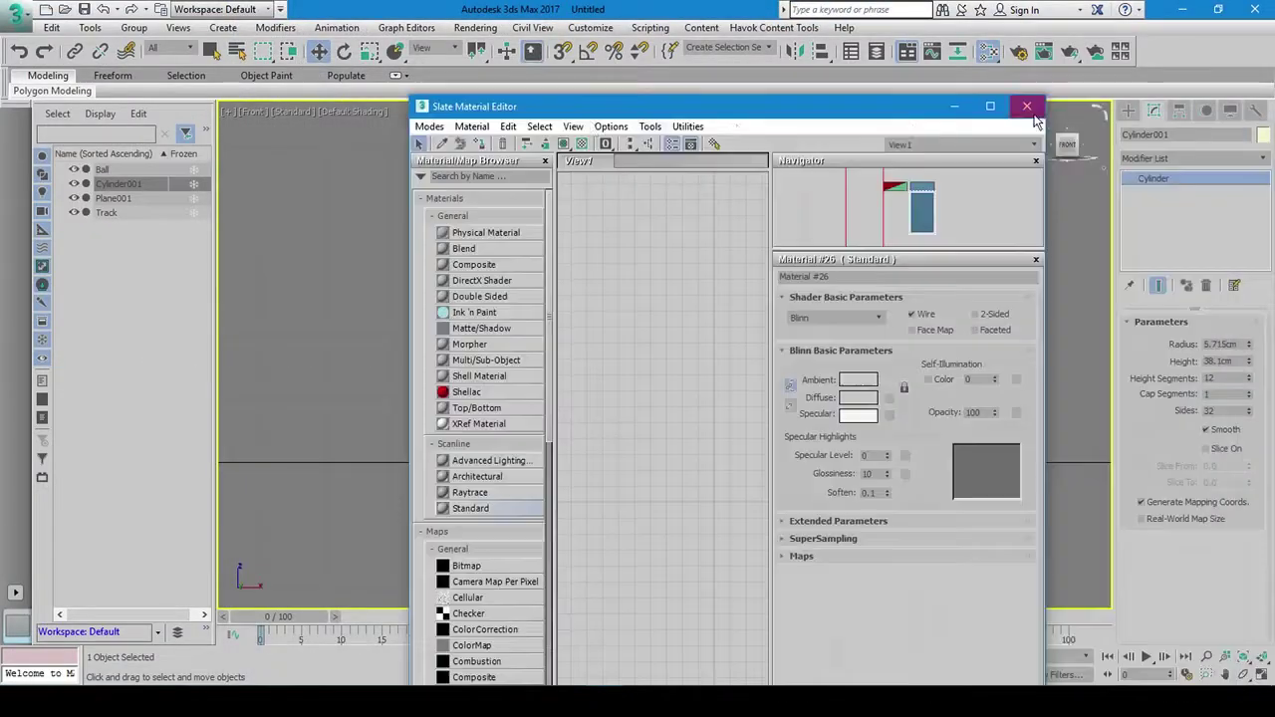
left_click(1028, 108)
scroll(674, 299, "up", 4)
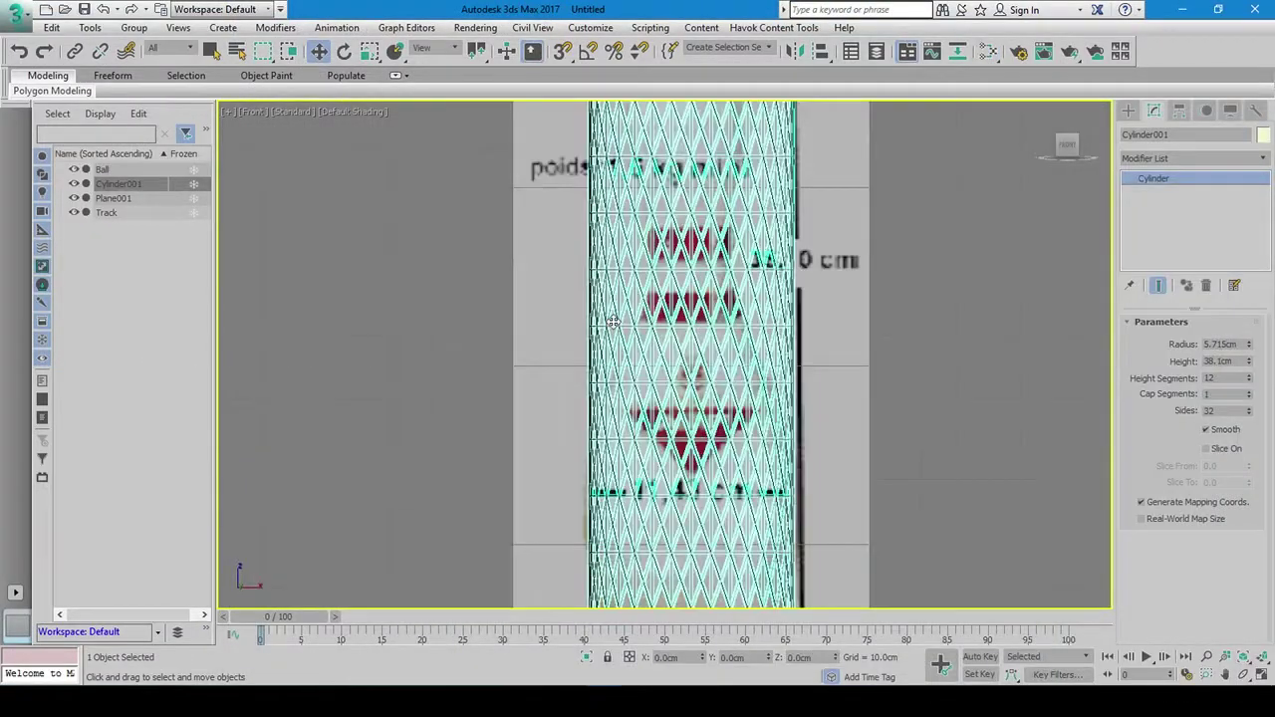
scroll(674, 299, "up", 5)
scroll(674, 299, "down", 6)
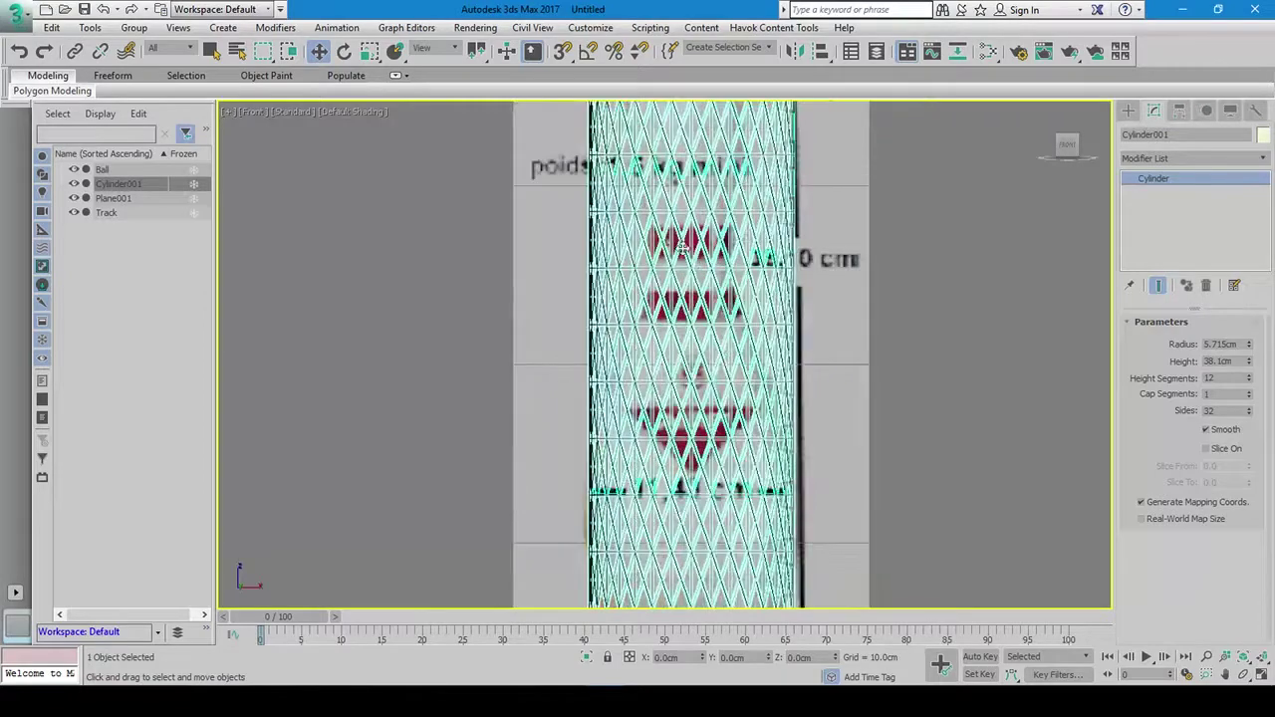
middle_click_drag(648, 264, 641, 484)
Apply Edit Poly to the cylinder and switch to Edge sub-object mode
left_click(62, 92)
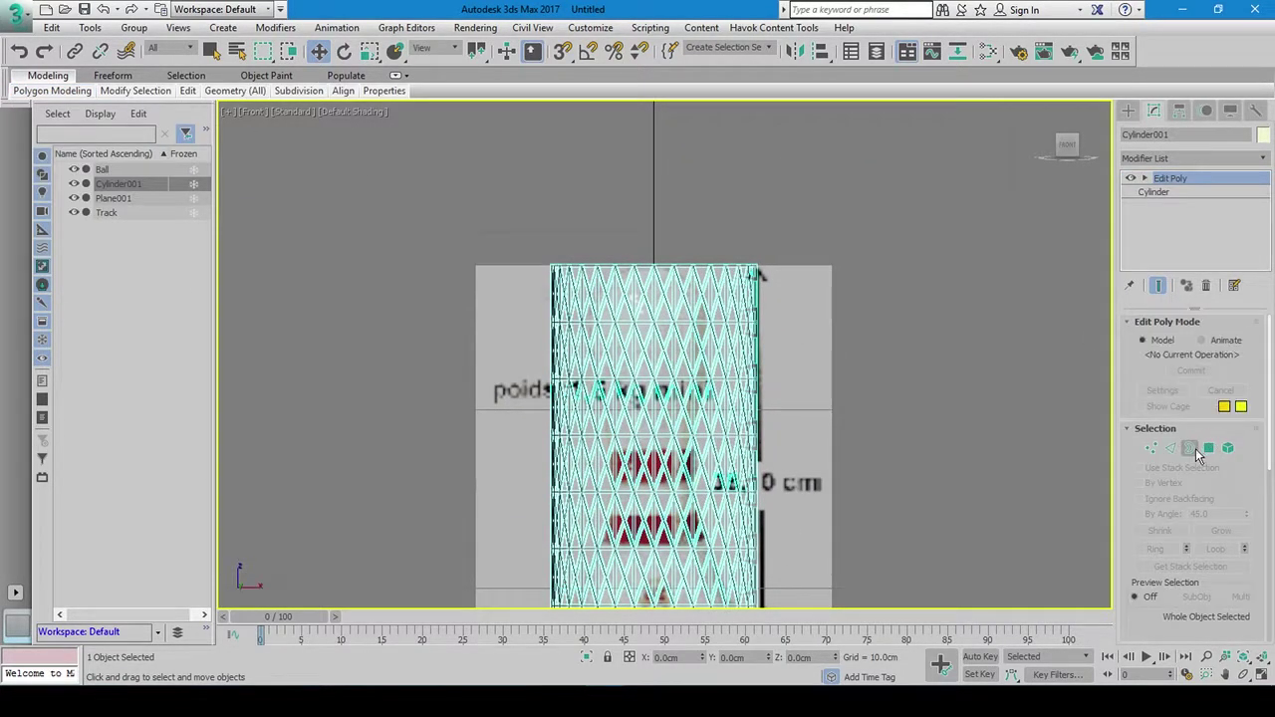
left_click(1194, 450)
scroll(662, 322, "up", 3)
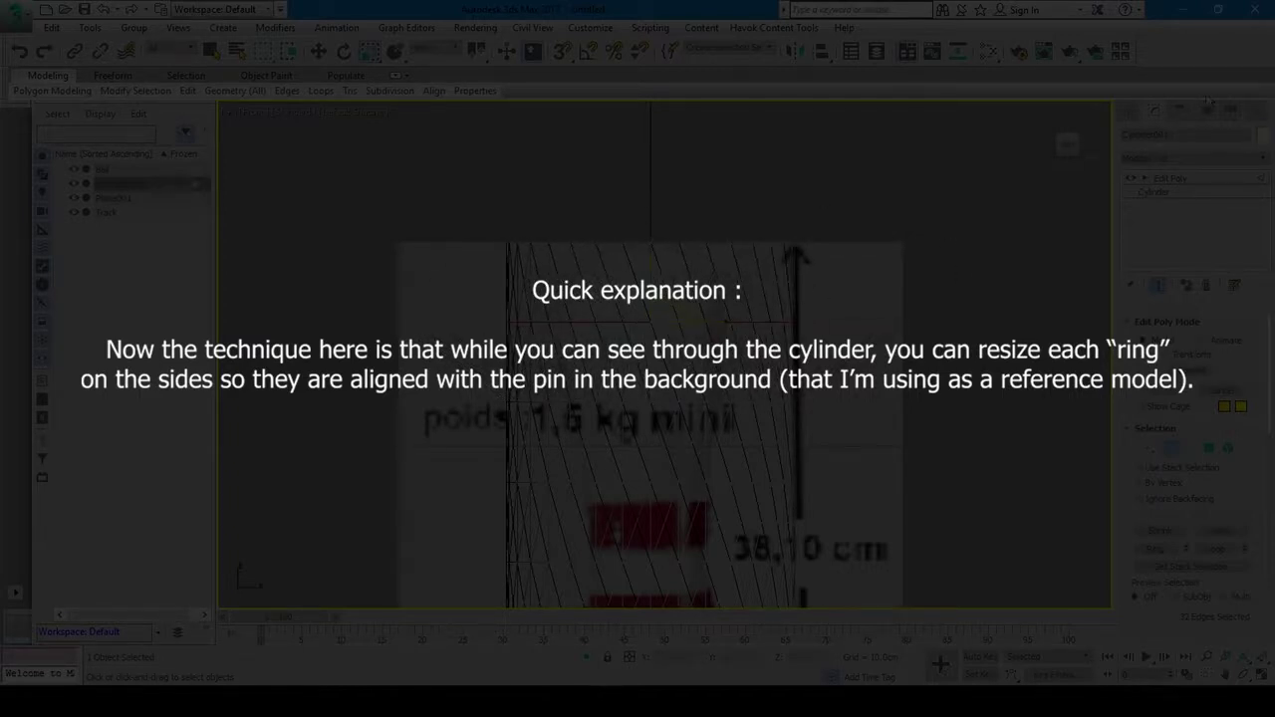
left_click(1131, 112)
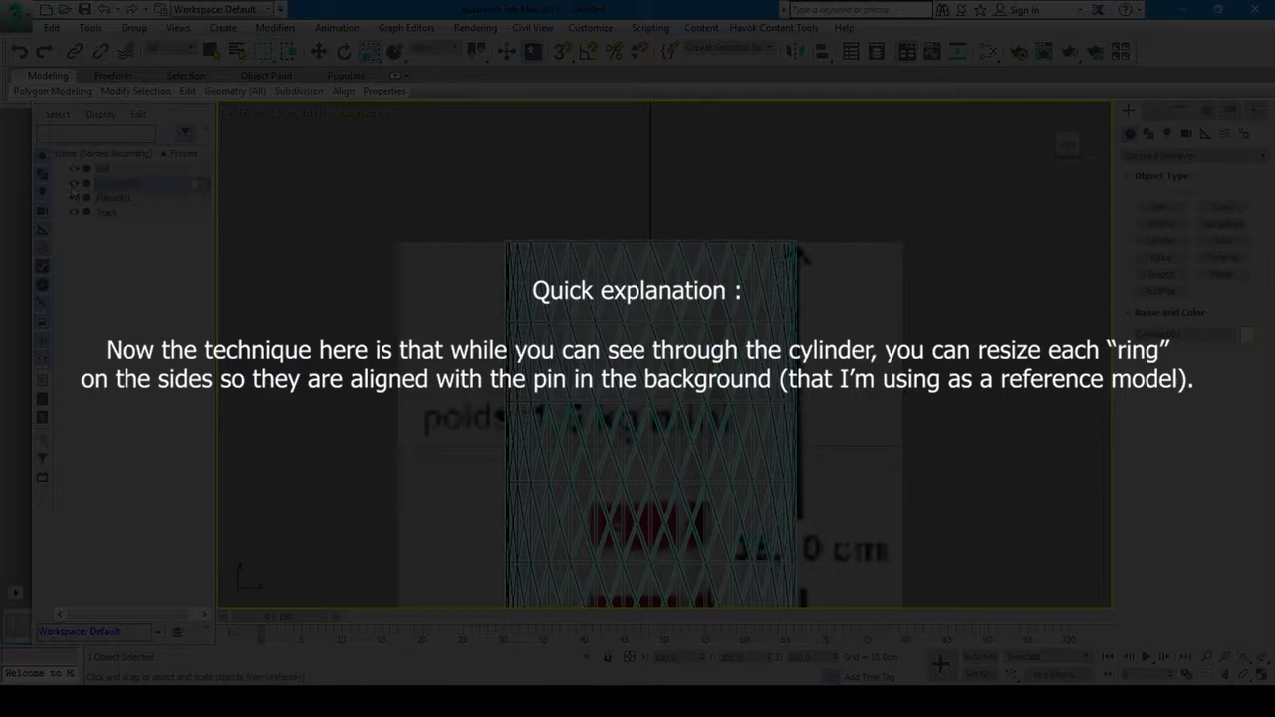
scroll(643, 278, "up", 5)
scroll(643, 278, "up", 5)
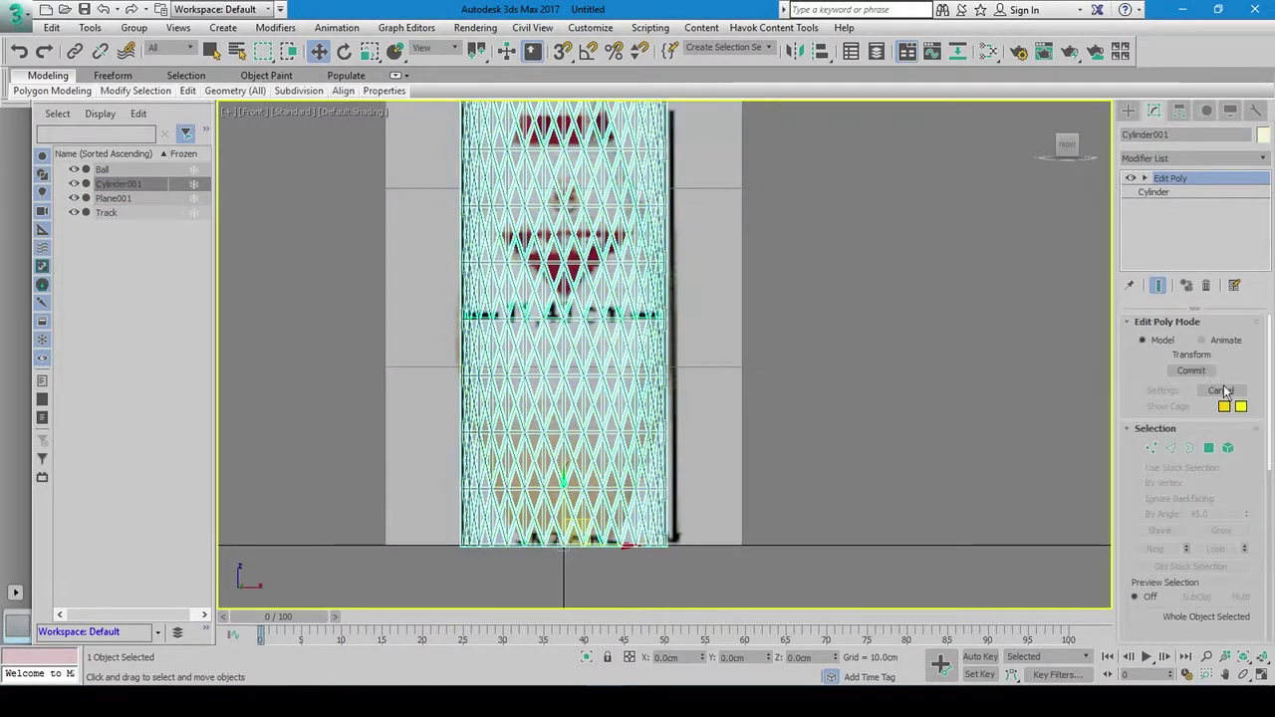
left_click(1172, 451)
scroll(638, 533, "up", 2)
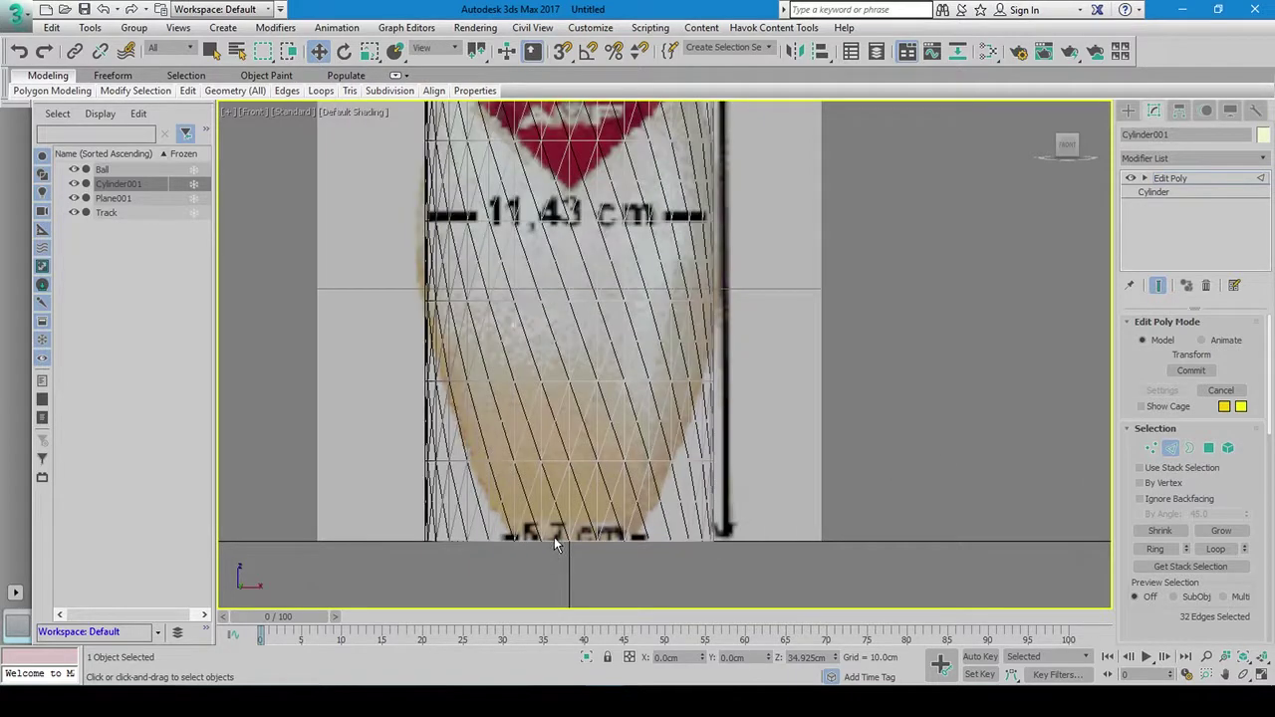
scroll(558, 547, "up", 3)
Select the bottom edge ring and uniformly scale it to match the pin's outline
left_click(557, 543)
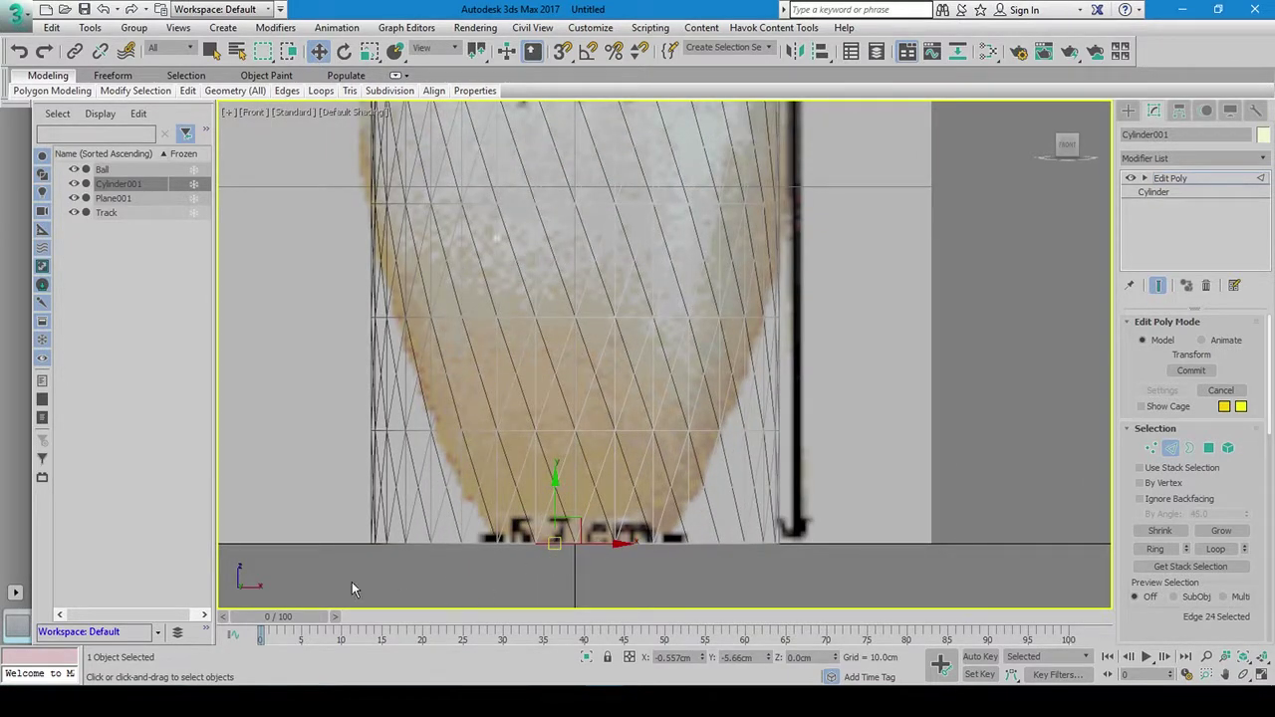
left_click_drag(946, 519, 866, 588)
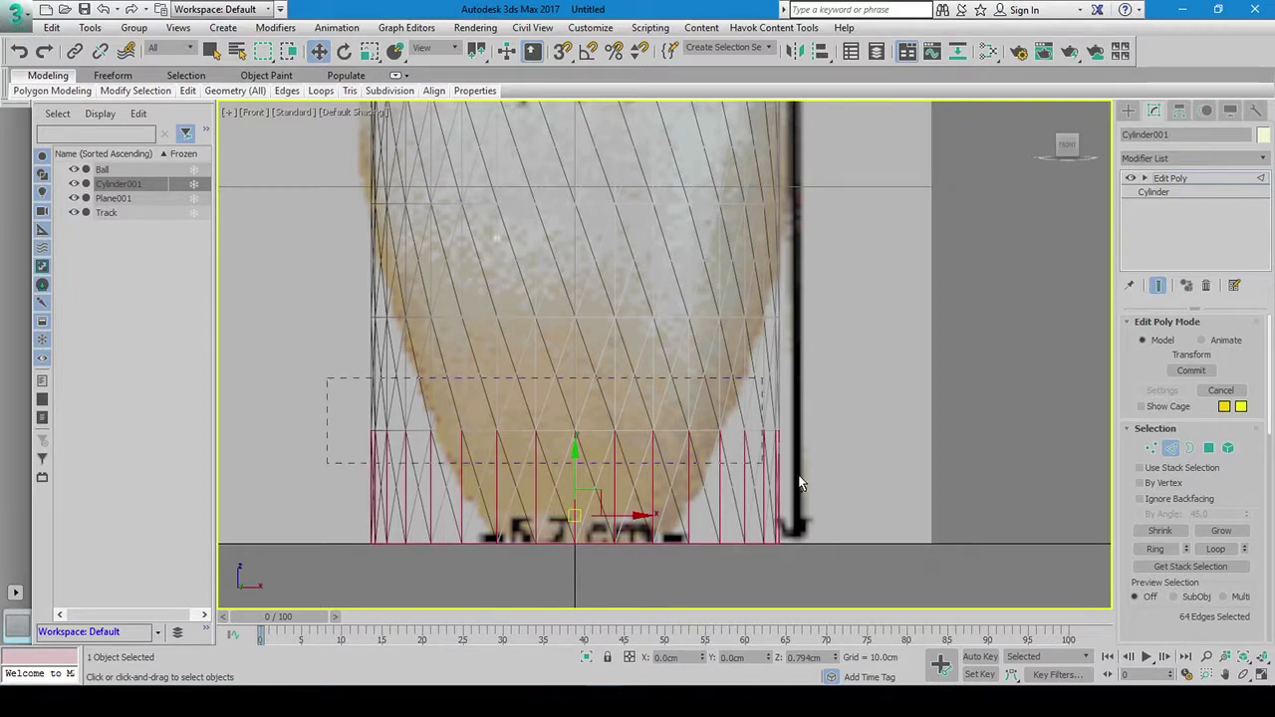
key("ctrl+z")
key("r")
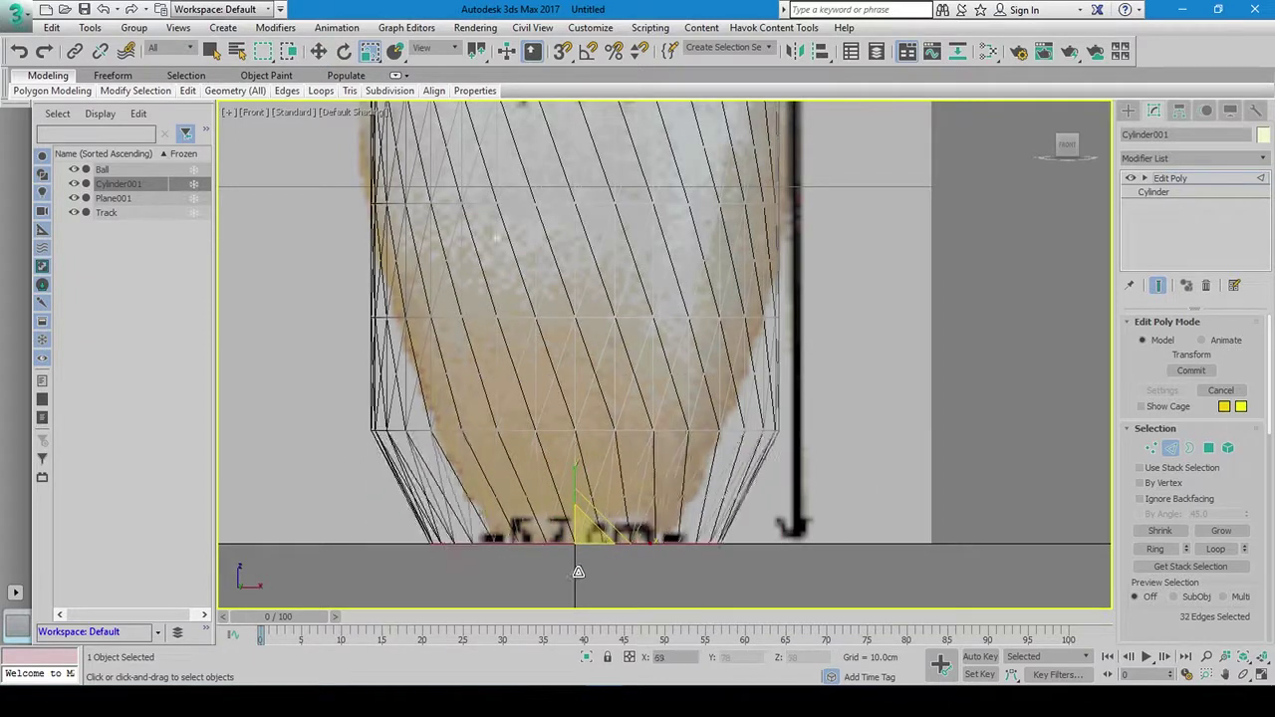
mouse_move(587, 528)
left_mouse_down()
mouse_move(505, 674)
mouse_move(505, 9)
left_mouse_up()
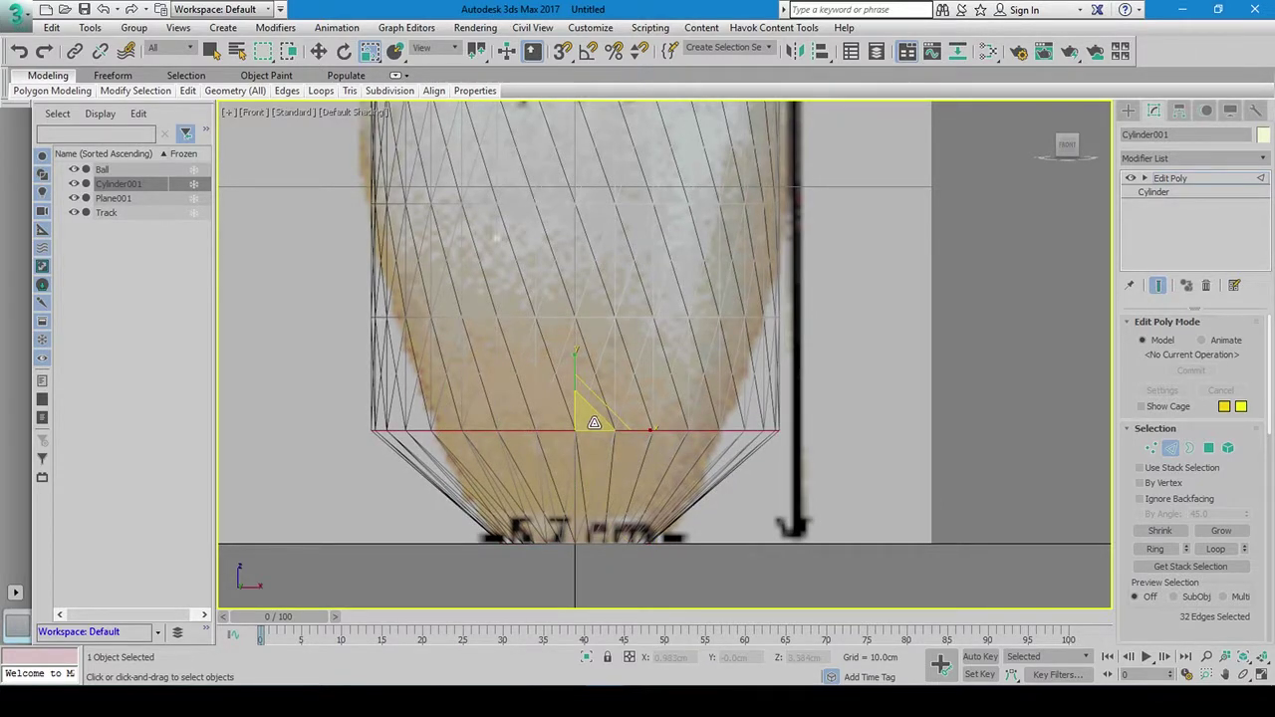
left_click_drag(594, 422, 579, 457)
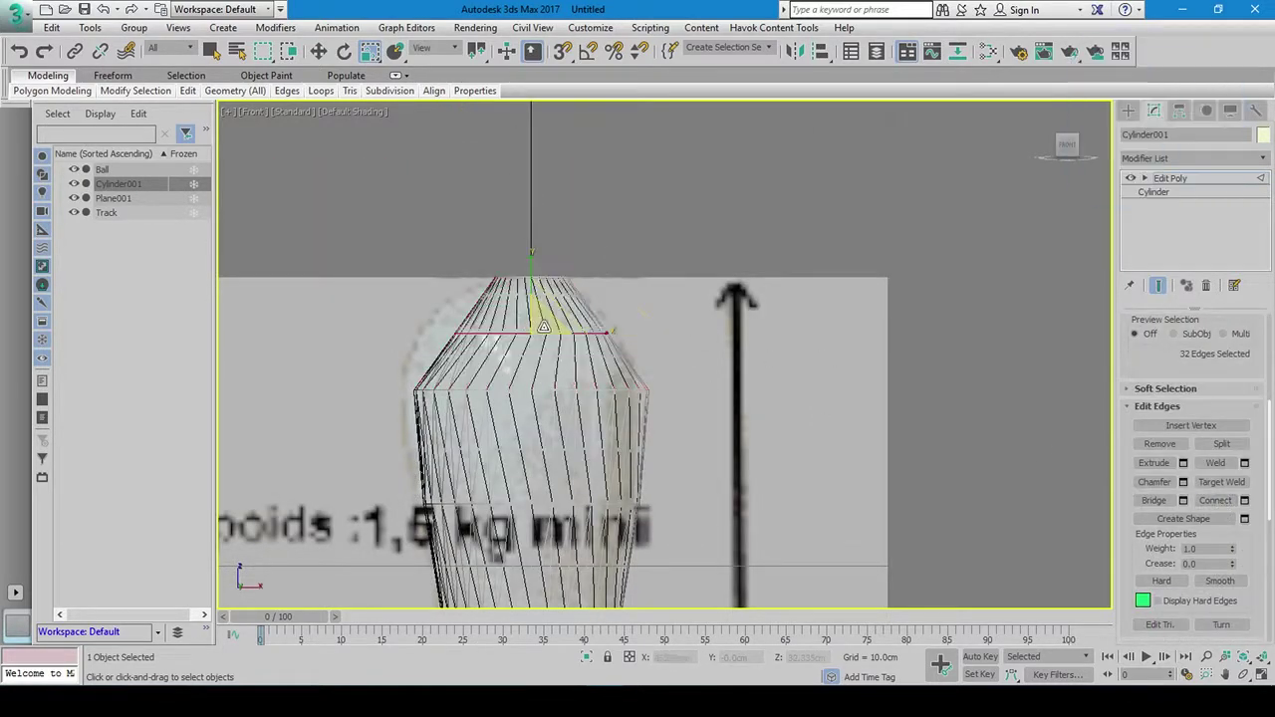
Maximize the Perspective view and turn off Wire on Material #26 in the Slate Material Editor
key("alt+w")
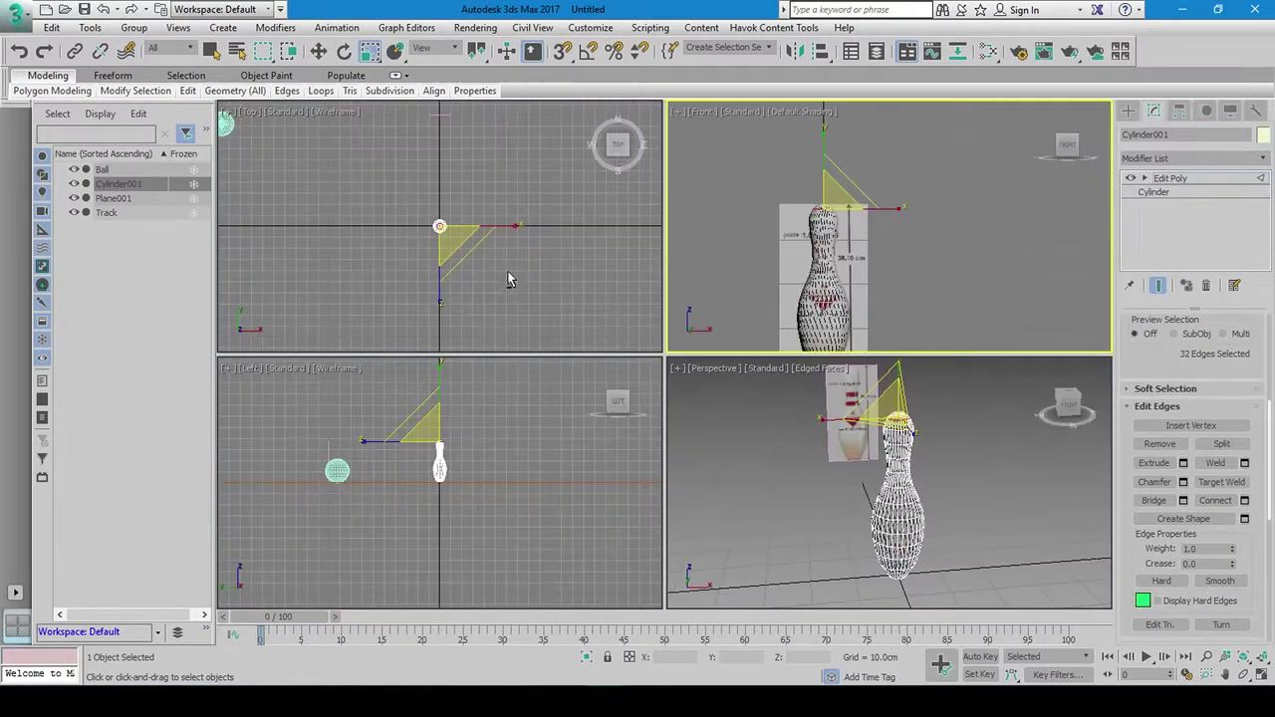
key("alt+w")
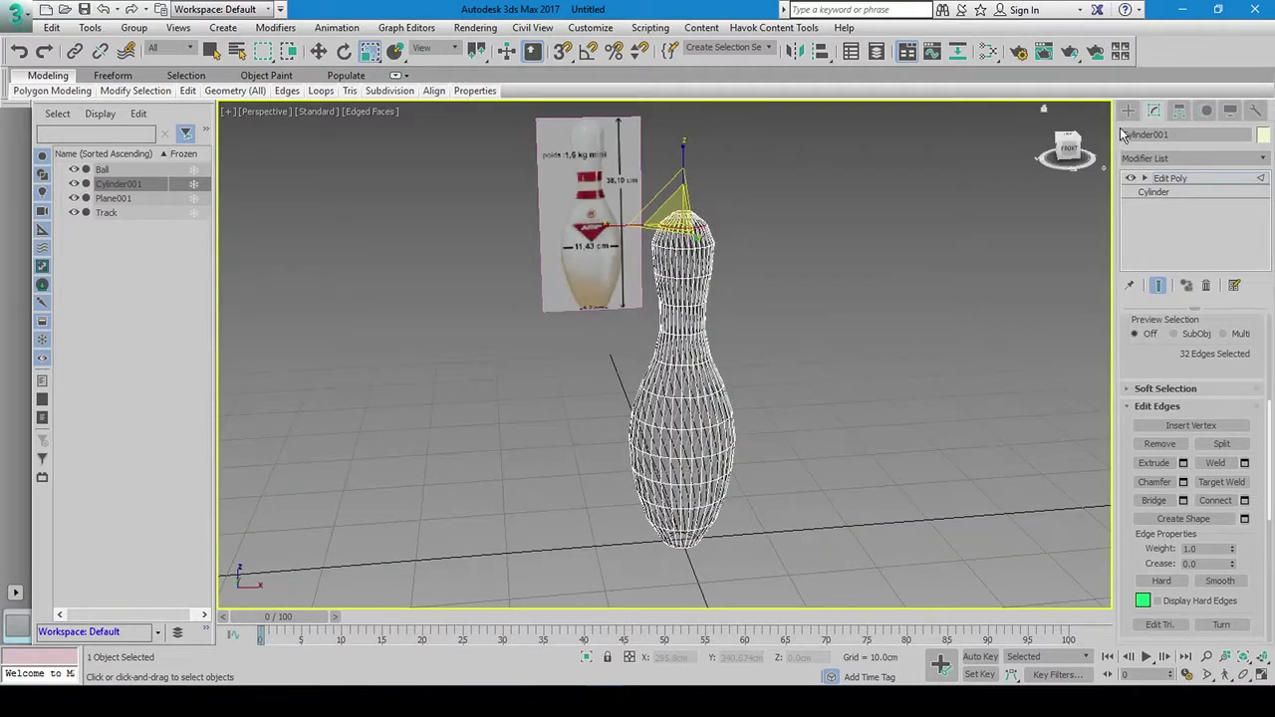
left_click(991, 55)
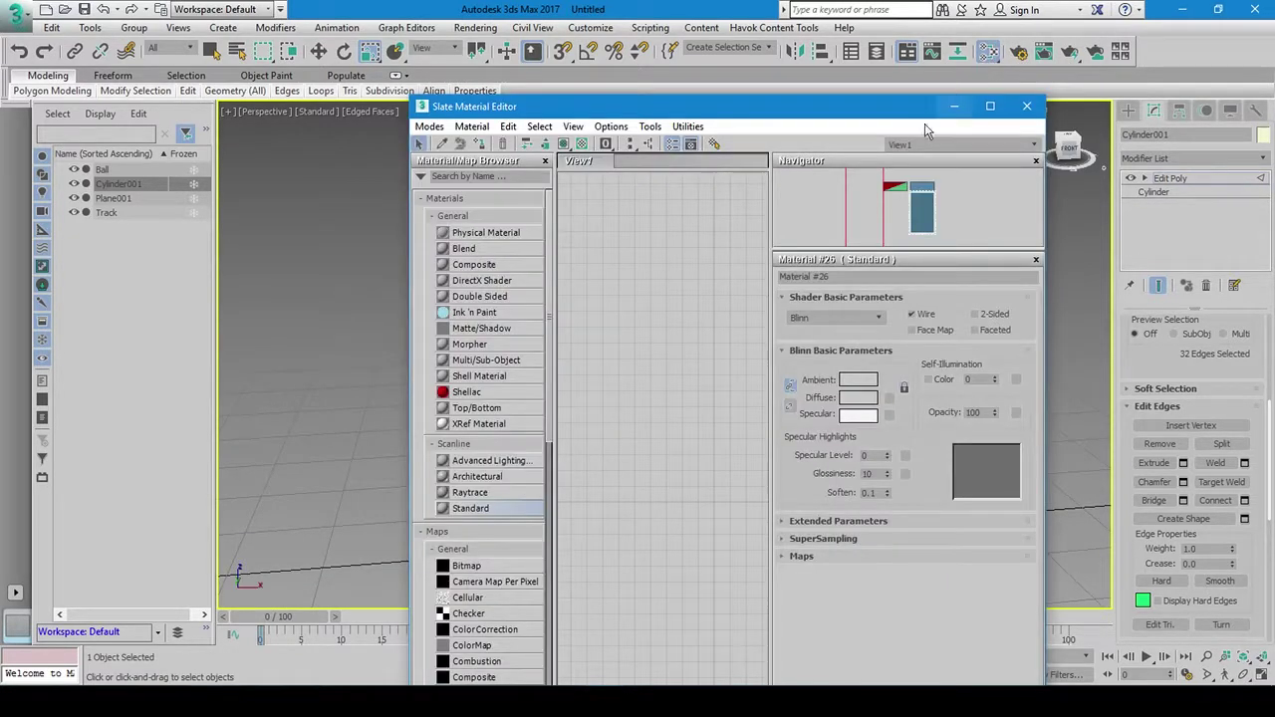
double_click(856, 108)
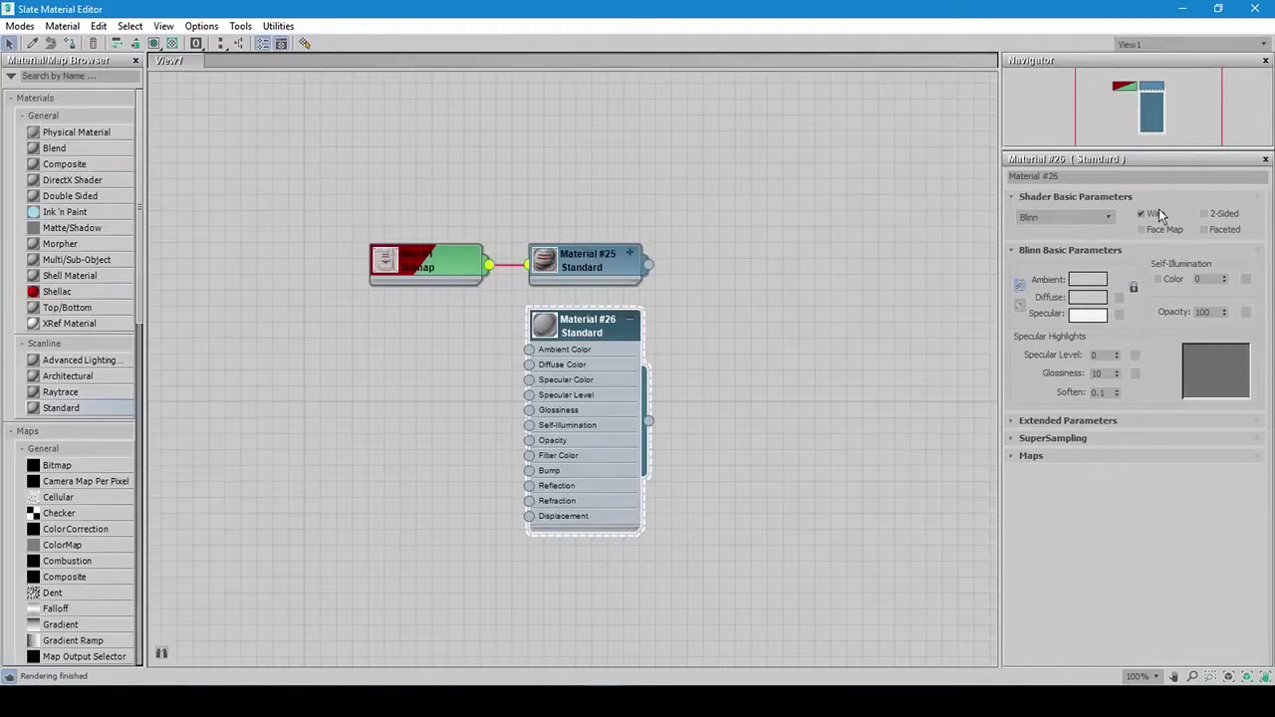
left_click(1255, 8)
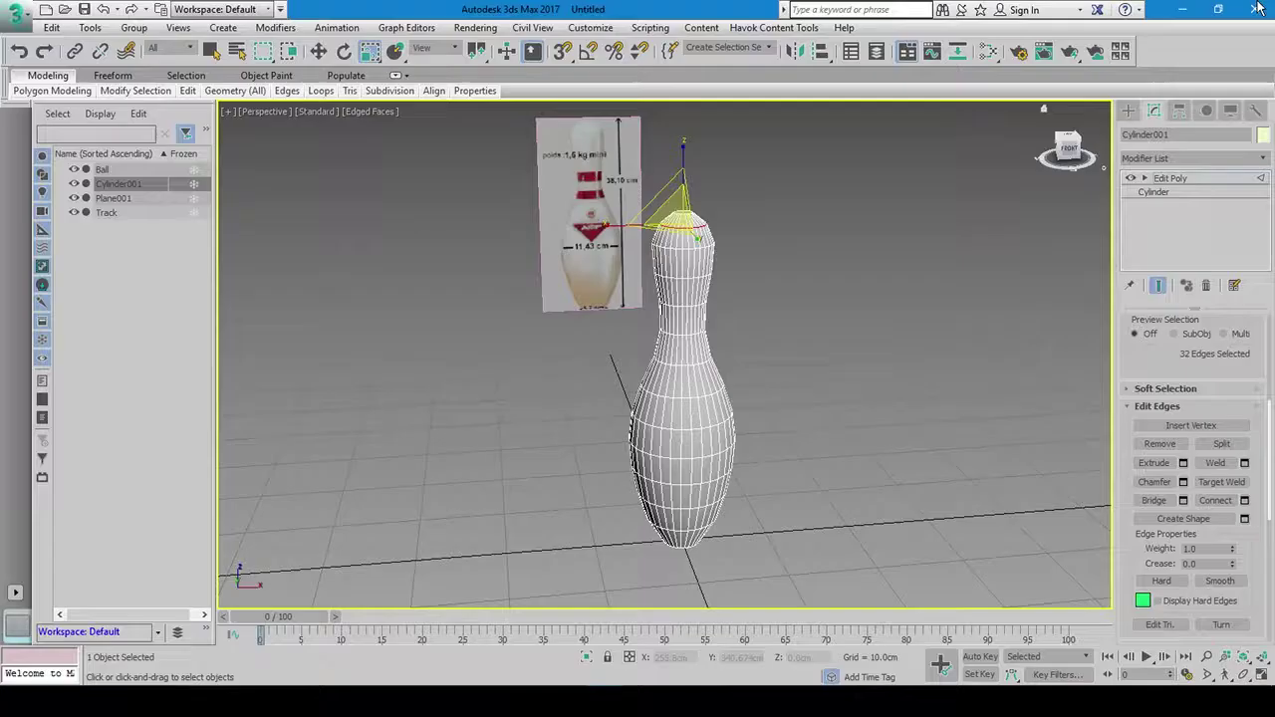
Deselect the pin's edges and view it with Default Shading from above
left_click(781, 311)
key("F4")
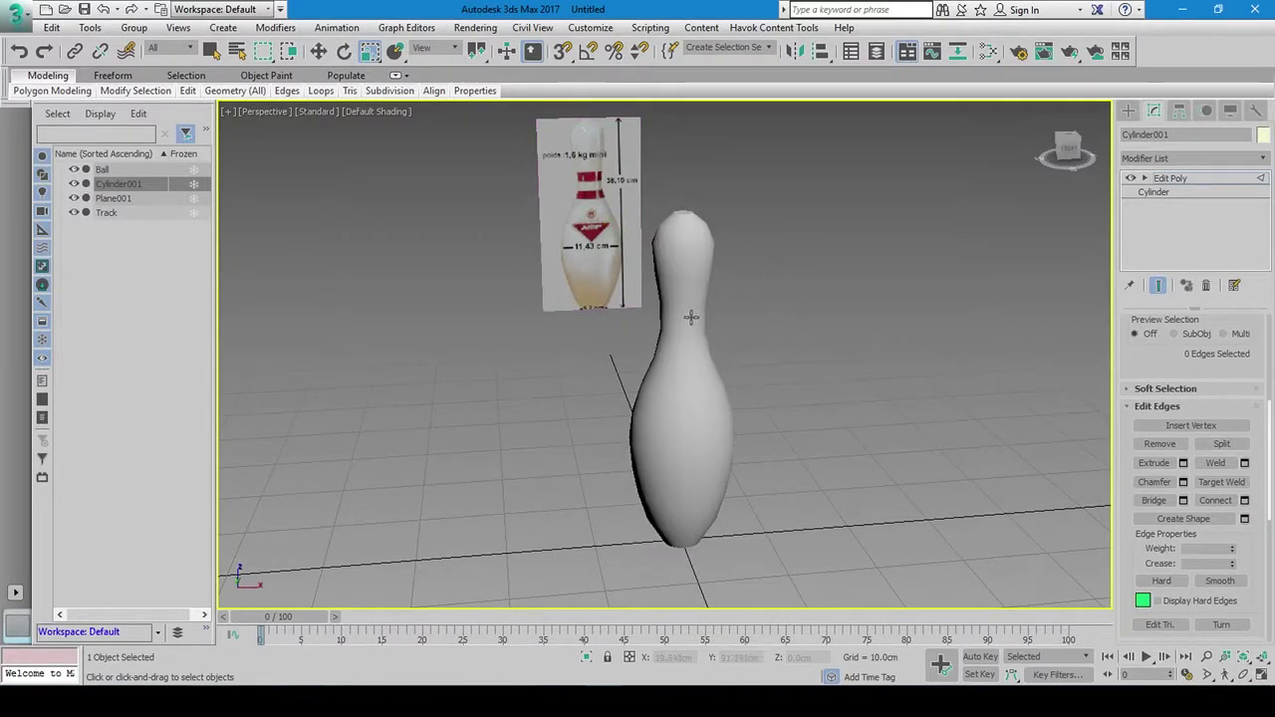
mouse_move(686, 237)
middle_mouse_down("alt")
mouse_move(646, 468)
mouse_move(692, 329)
mouse_move(689, 361)
middle_mouse_up("alt")
scroll(675, 361, "down", 2)
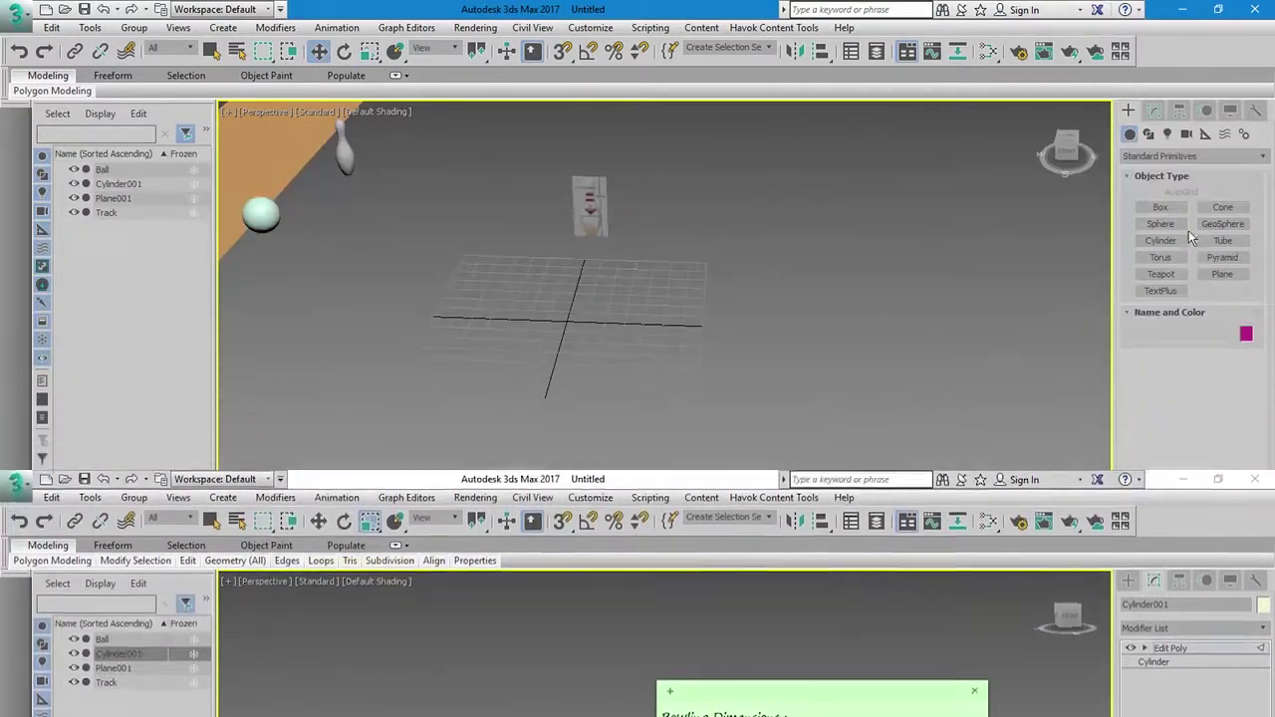
In the maximized Front view, create a new cylinder at the origin with 2 cap segments
key("alt+w")
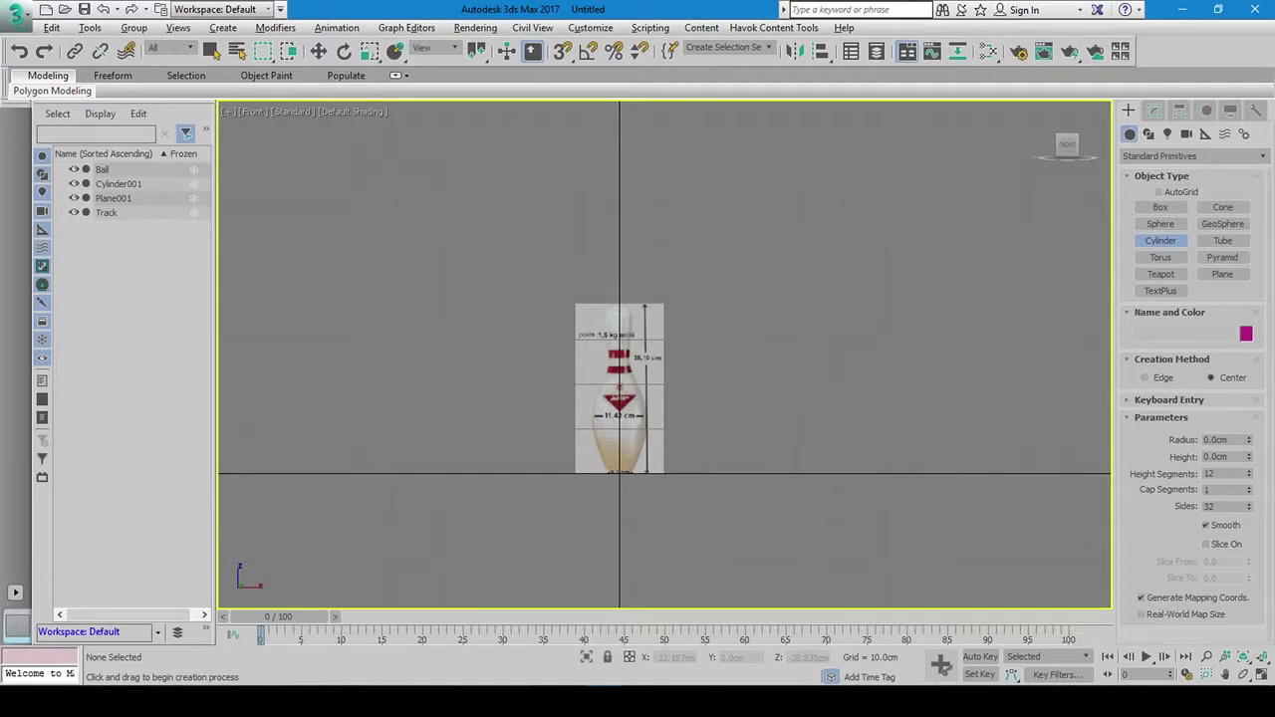
key("alt+Tab")
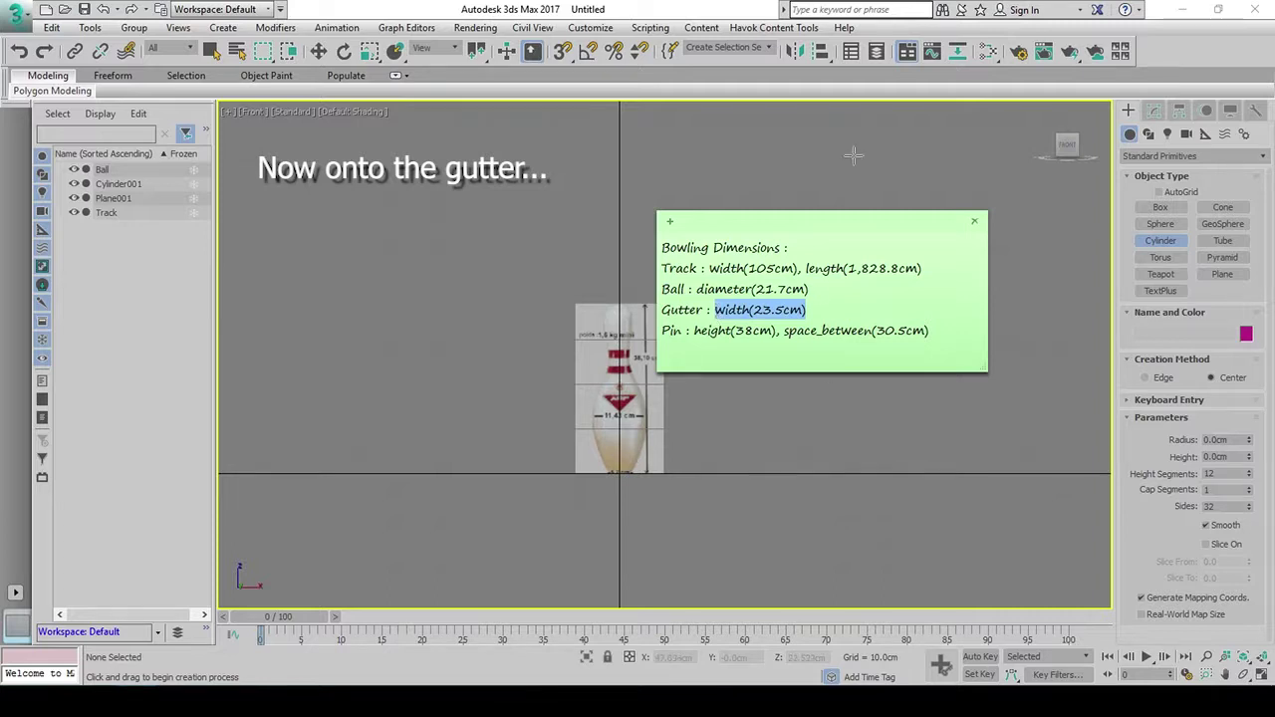
left_click(768, 7)
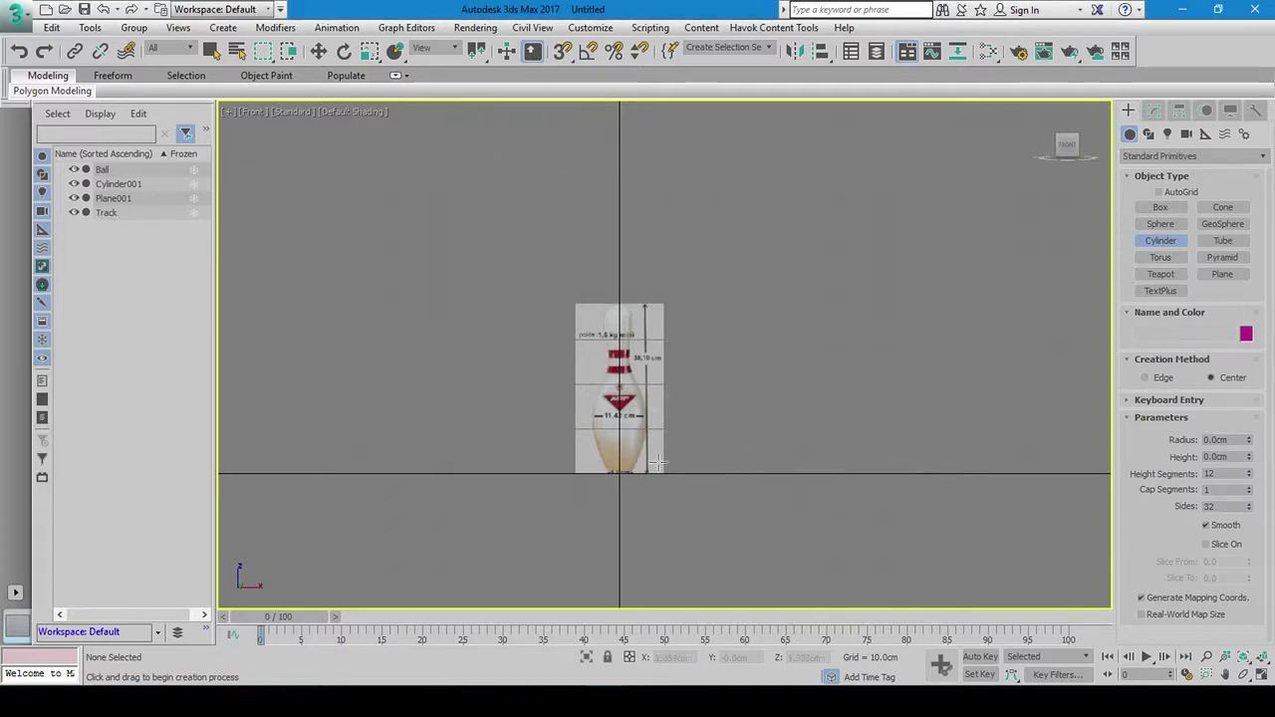
left_click_drag(619, 470, 540, 553)
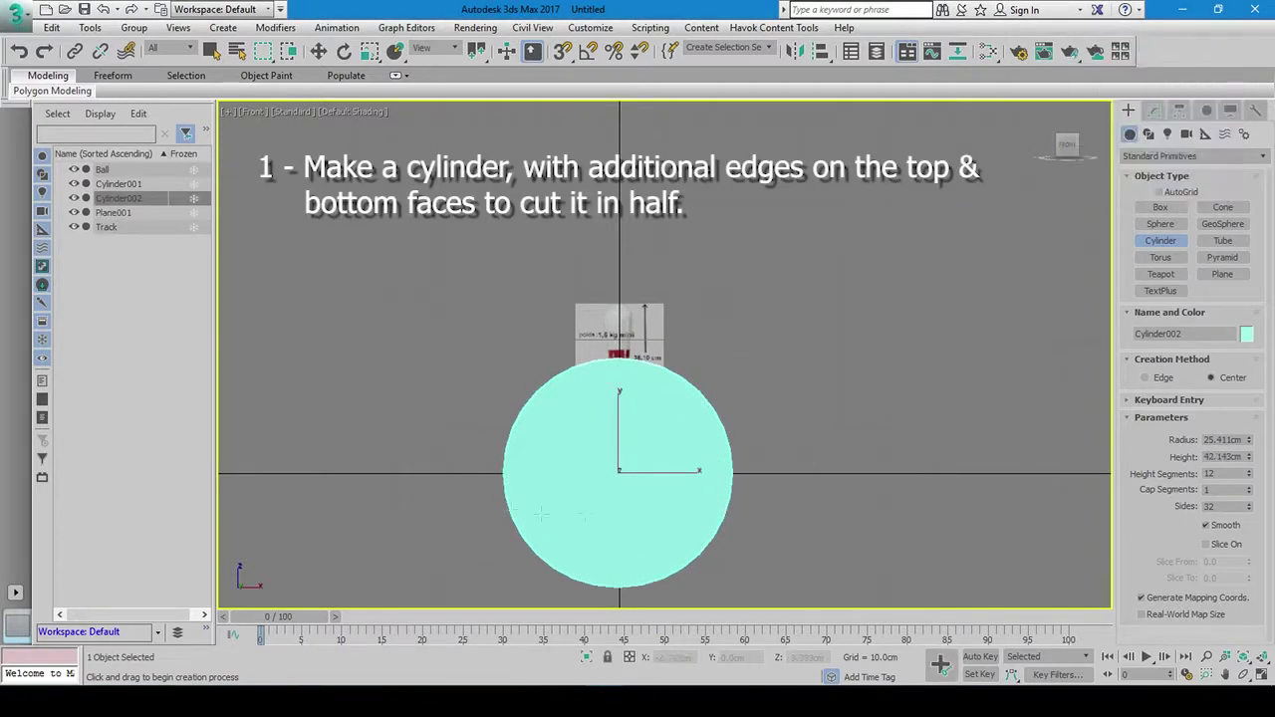
left_click(1252, 395)
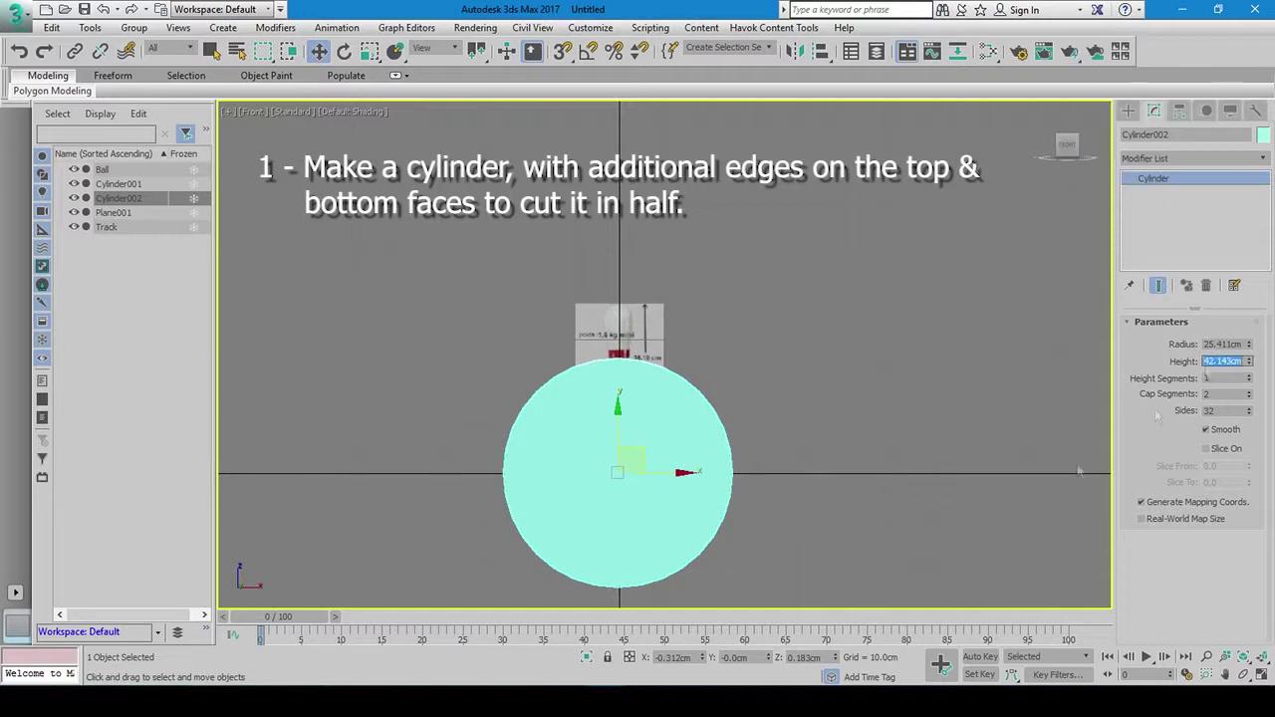
Set the cylinder's height to 1828.8cm and radius to 11.75cm (23.5/2), centred at the origin
key("alt+Tab")
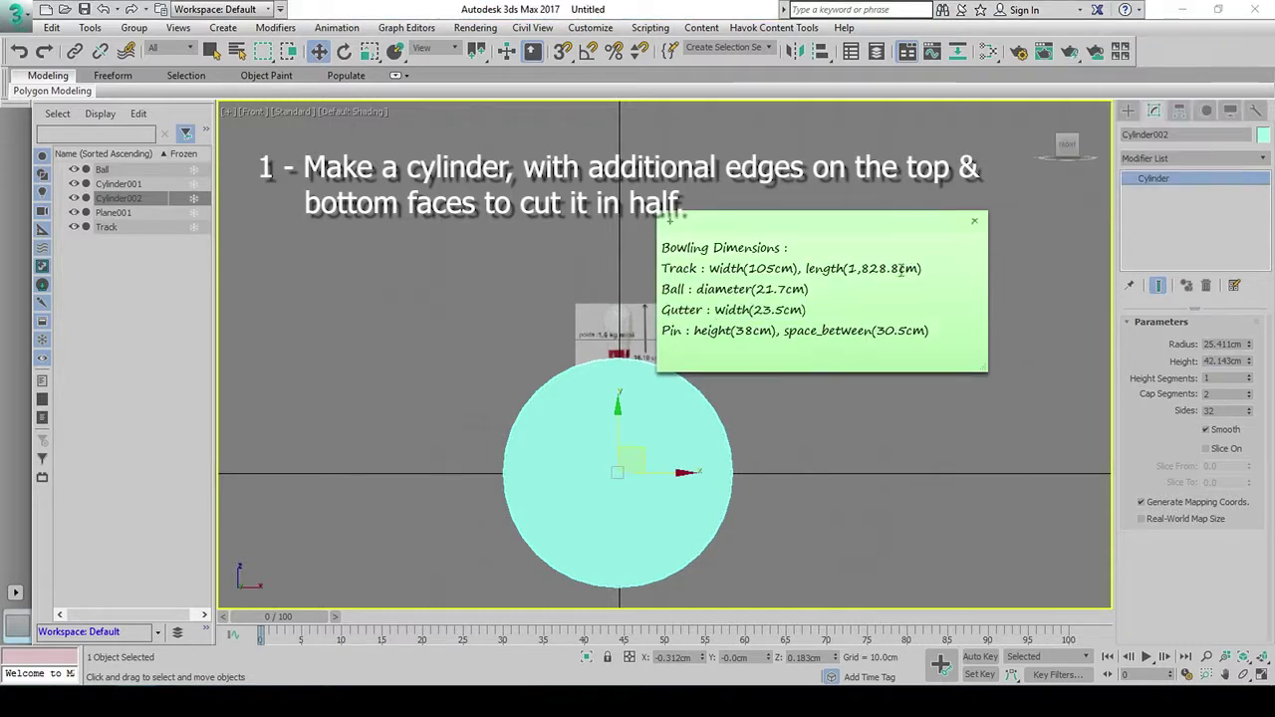
left_click(1216, 360)
type("1828.8")
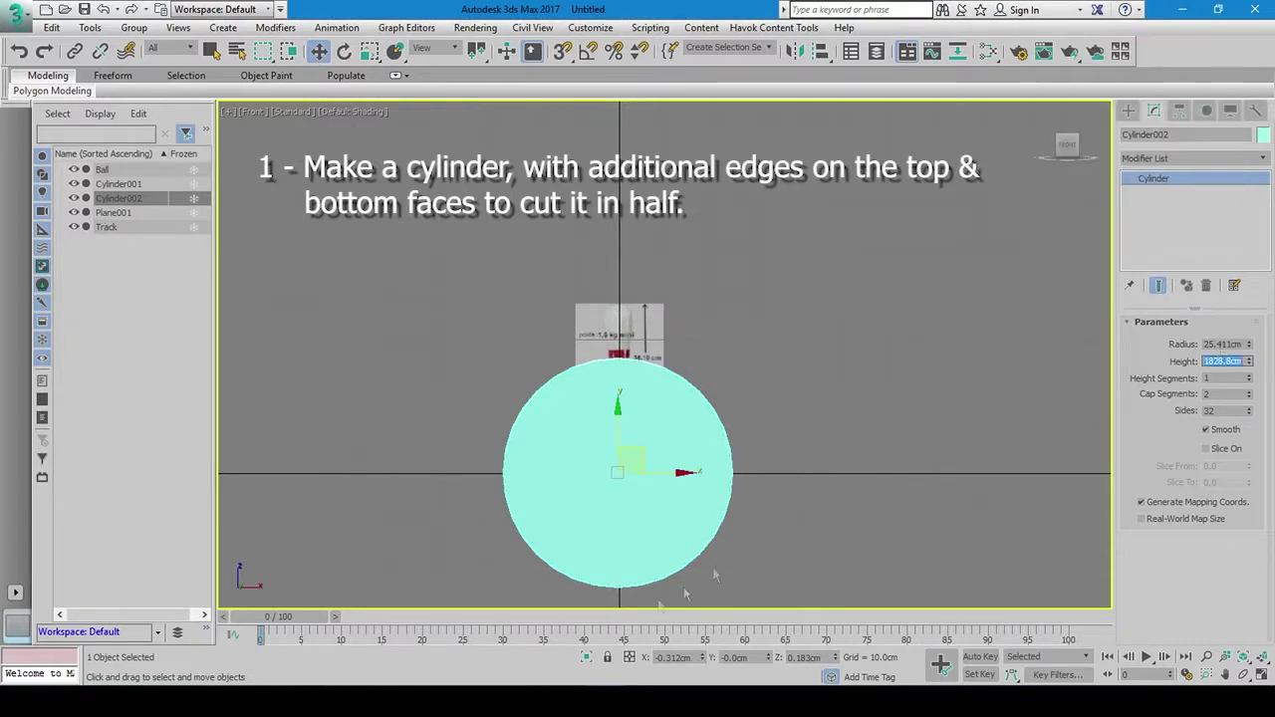
key("alt+Tab")
key("alt+Tab")
type("23.5/2")
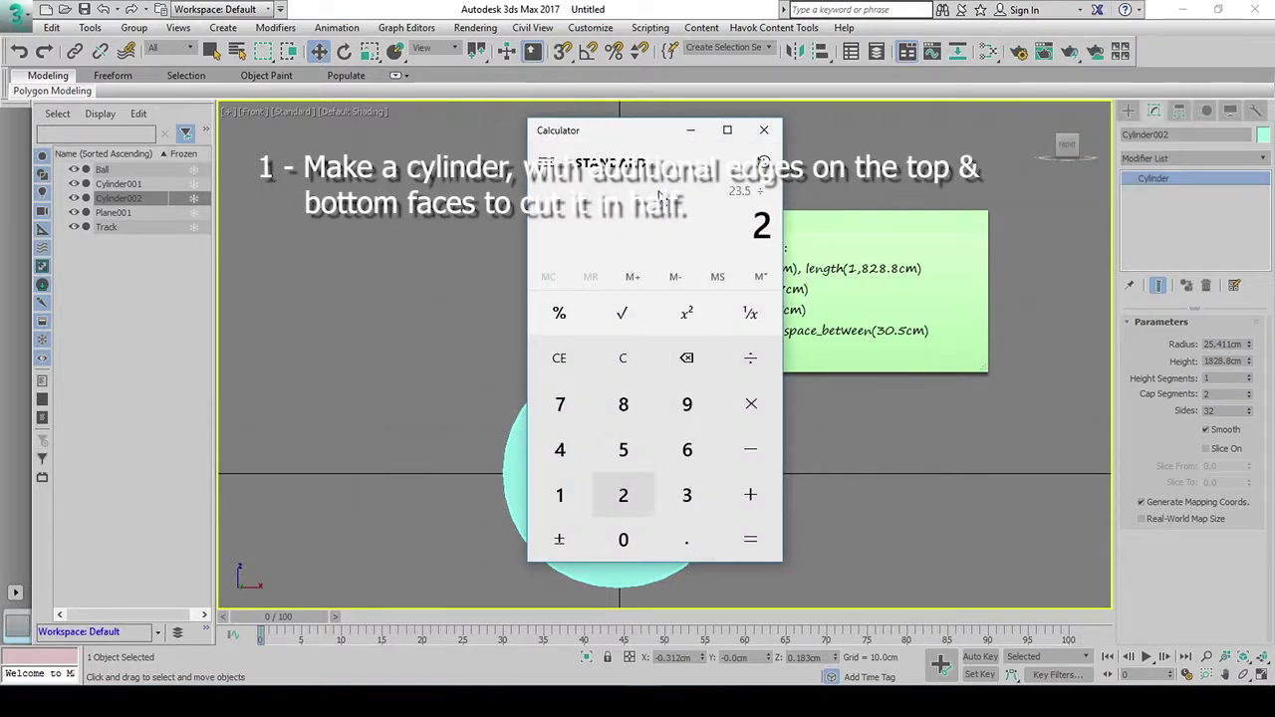
left_click(710, 186)
key("alt+Tab")
type("11.75")
key("Return")
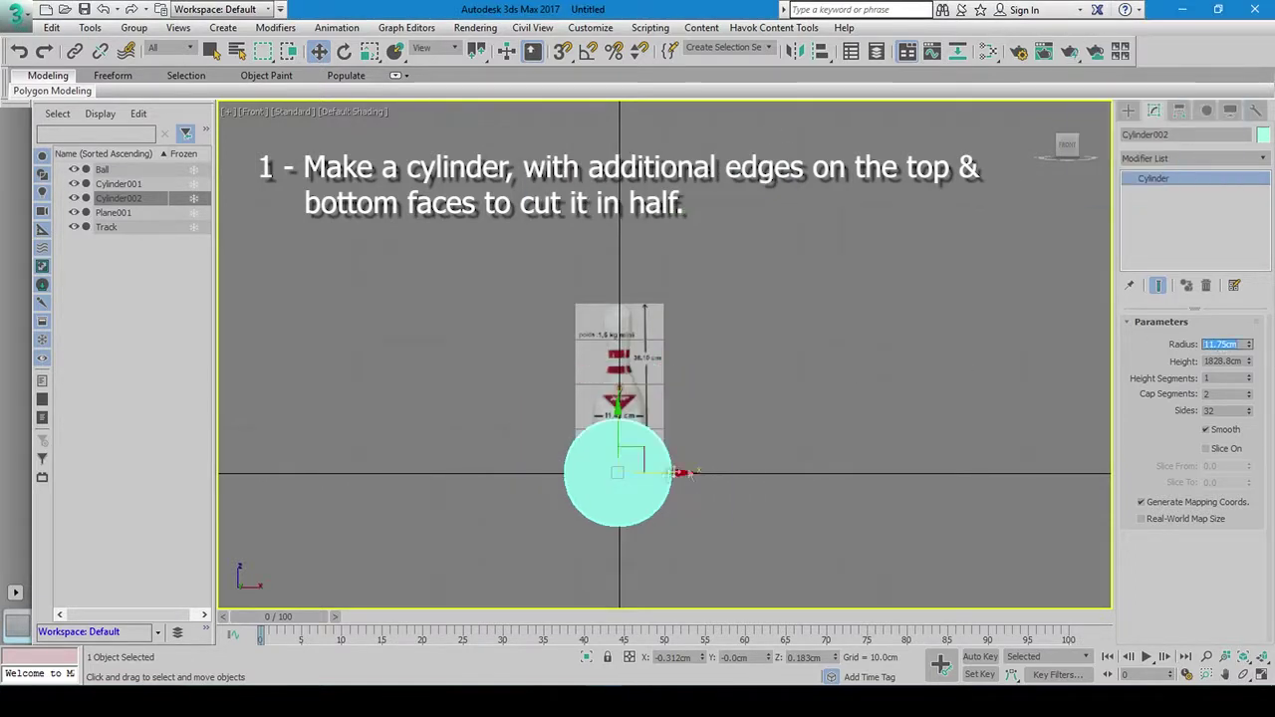
left_click(678, 658)
Apply Edit Poly to the cylinder and delete its upper half of polygons
left_click(51, 91)
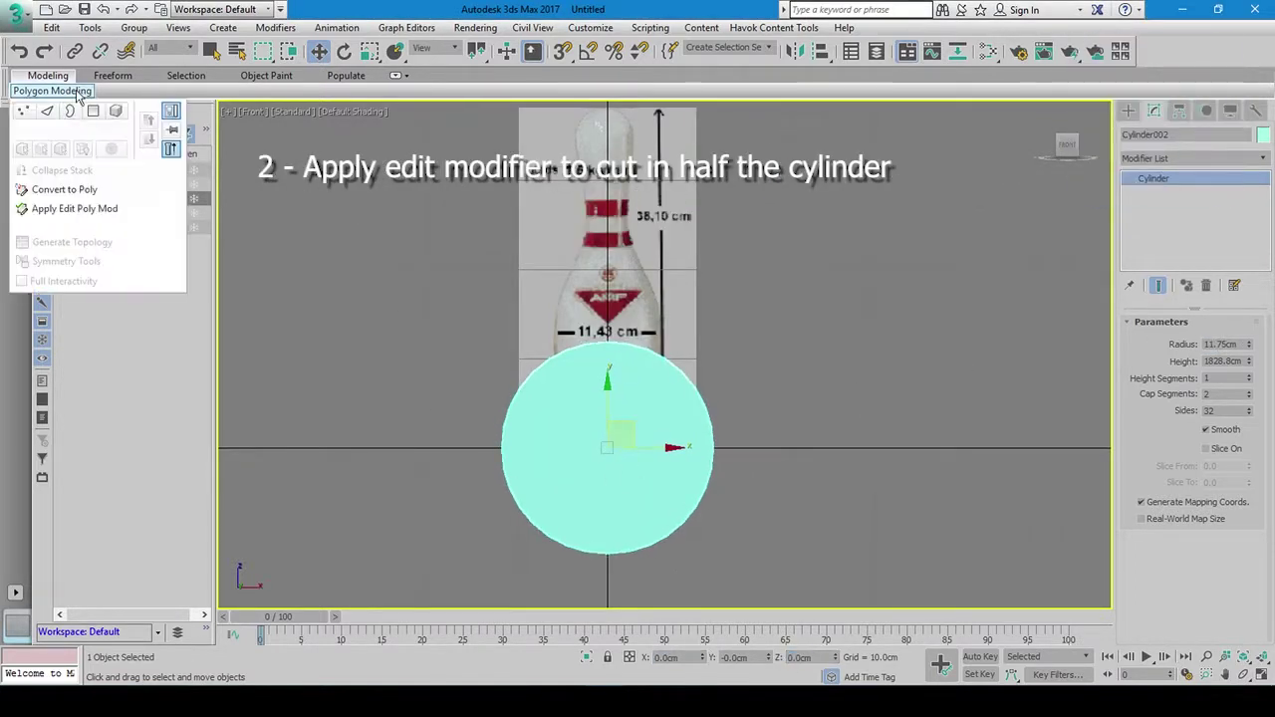
left_click(70, 208)
middle_click_drag(685, 401, 736, 388)
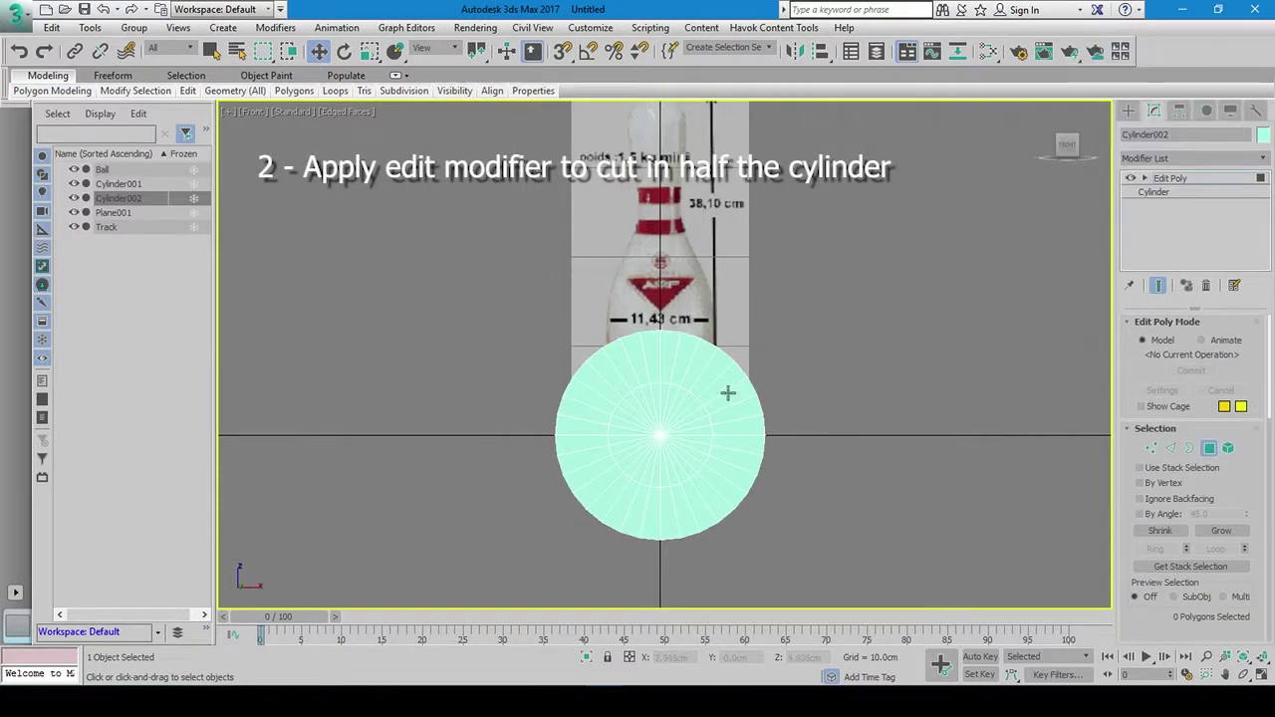
scroll(633, 372, "up", 4)
left_click_drag(376, 131, 923, 375)
key("Delete")
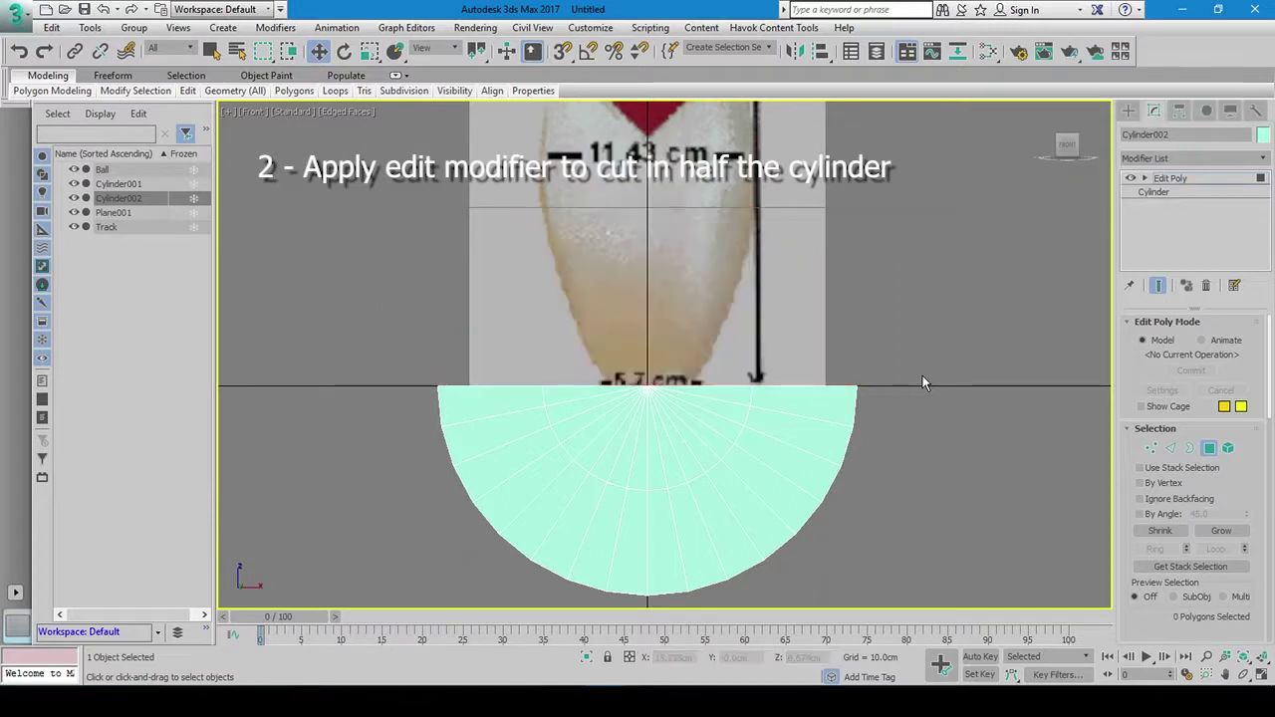
Delete the remaining upper and middle polygons to leave an open trough
left_click_drag(484, 329, 767, 421)
key("Delete")
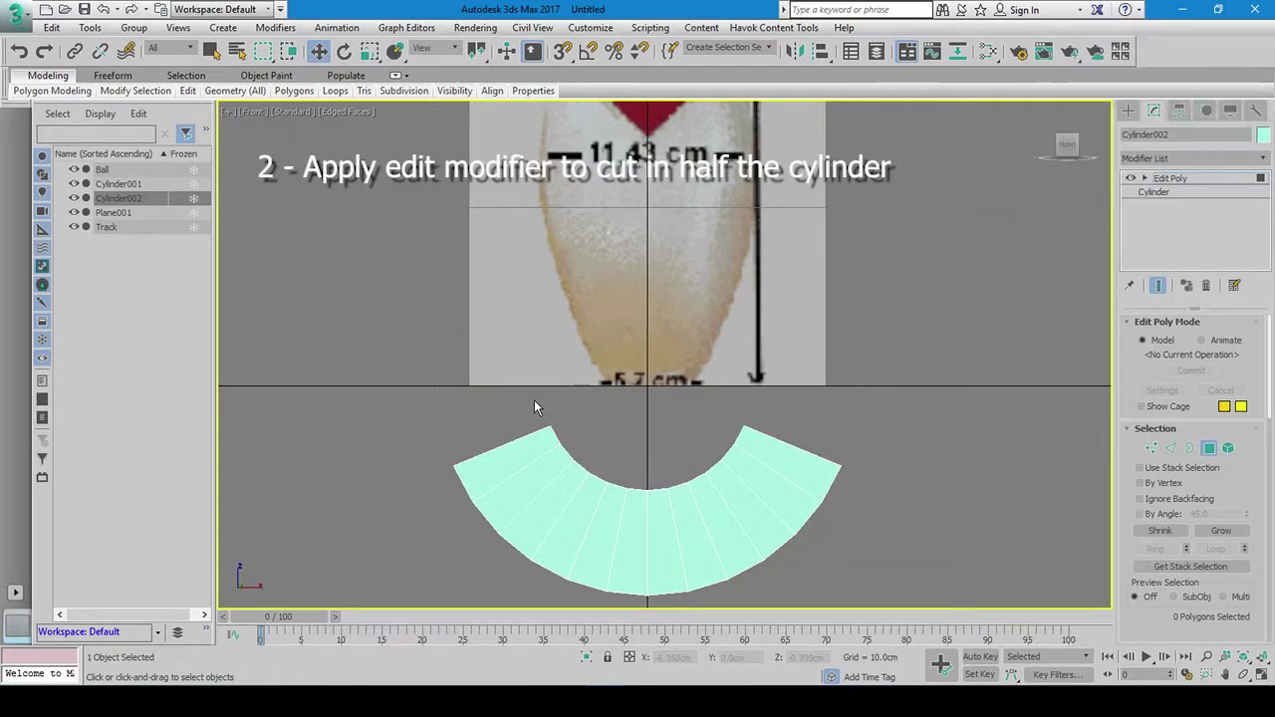
key("alt+w")
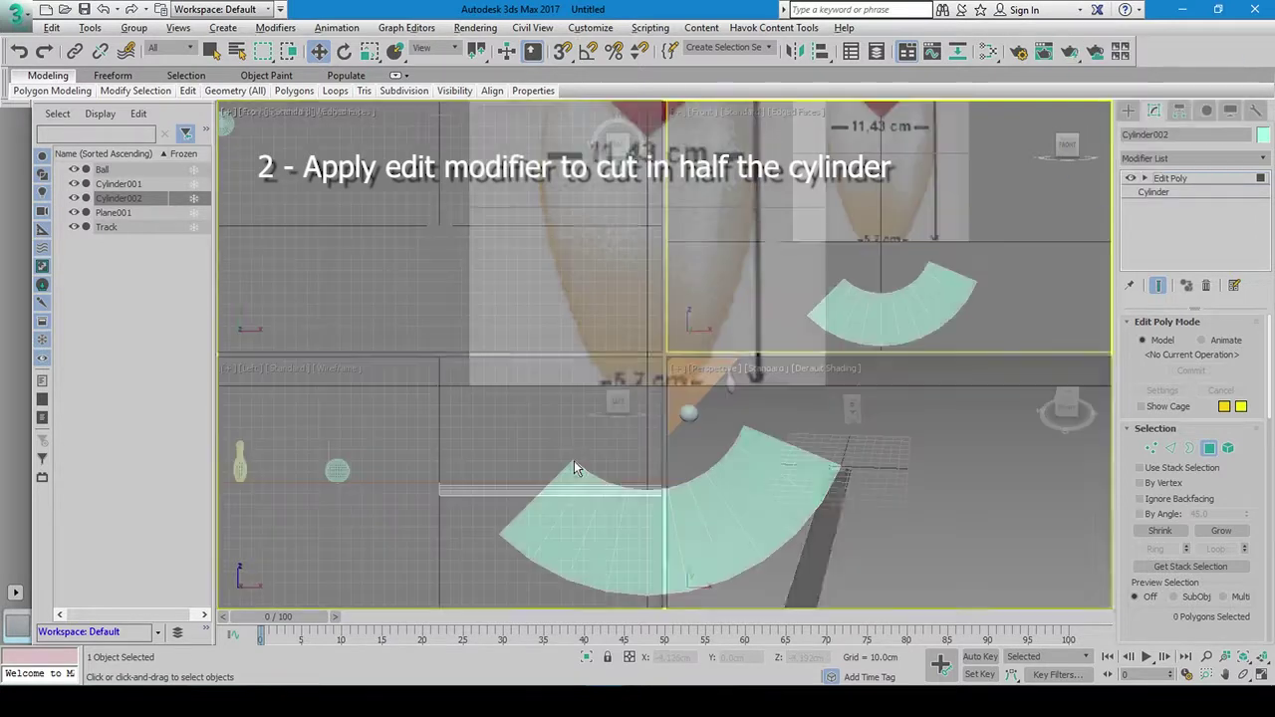
left_click_drag(862, 261, 914, 316)
key("Delete")
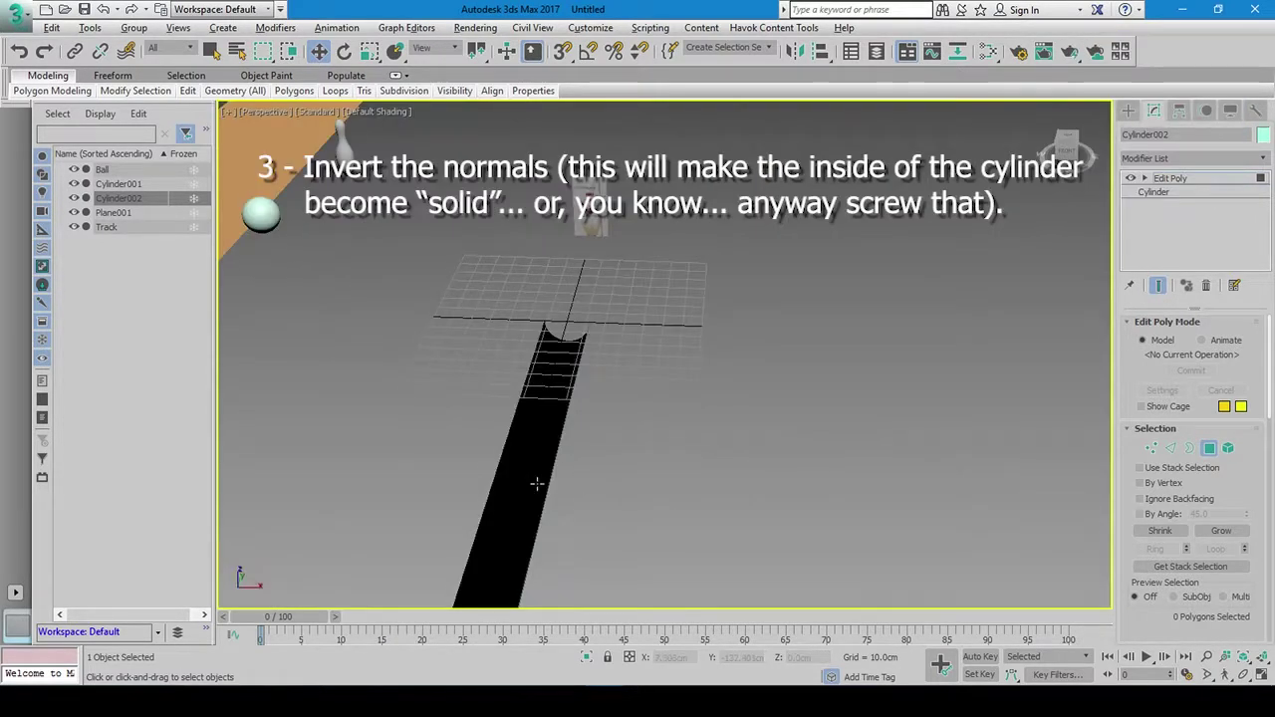
mouse_move(536, 485)
middle_mouse_down("alt")
mouse_move(722, 190)
mouse_move(1095, 194)
middle_mouse_up("alt")
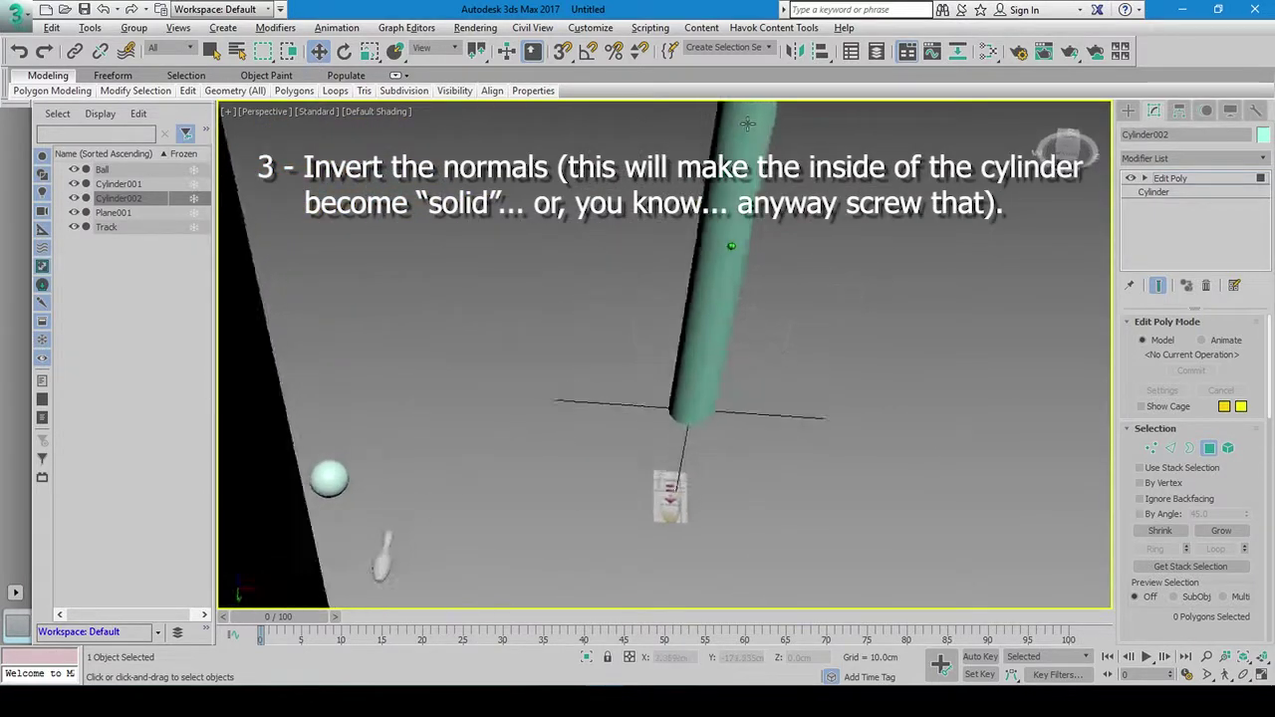
Add a Normal modifier with Flip Normals to the half-pipe, then select the Ball
left_click(1168, 157)
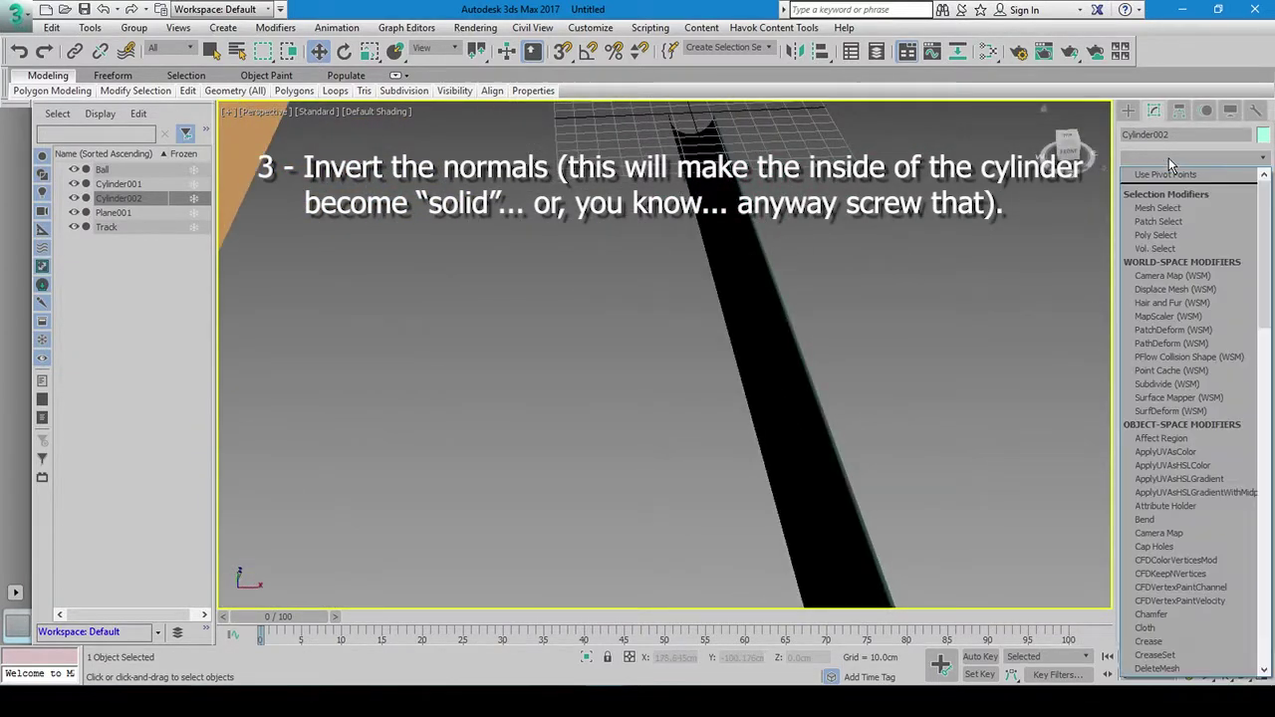
key("n")
key("Down")
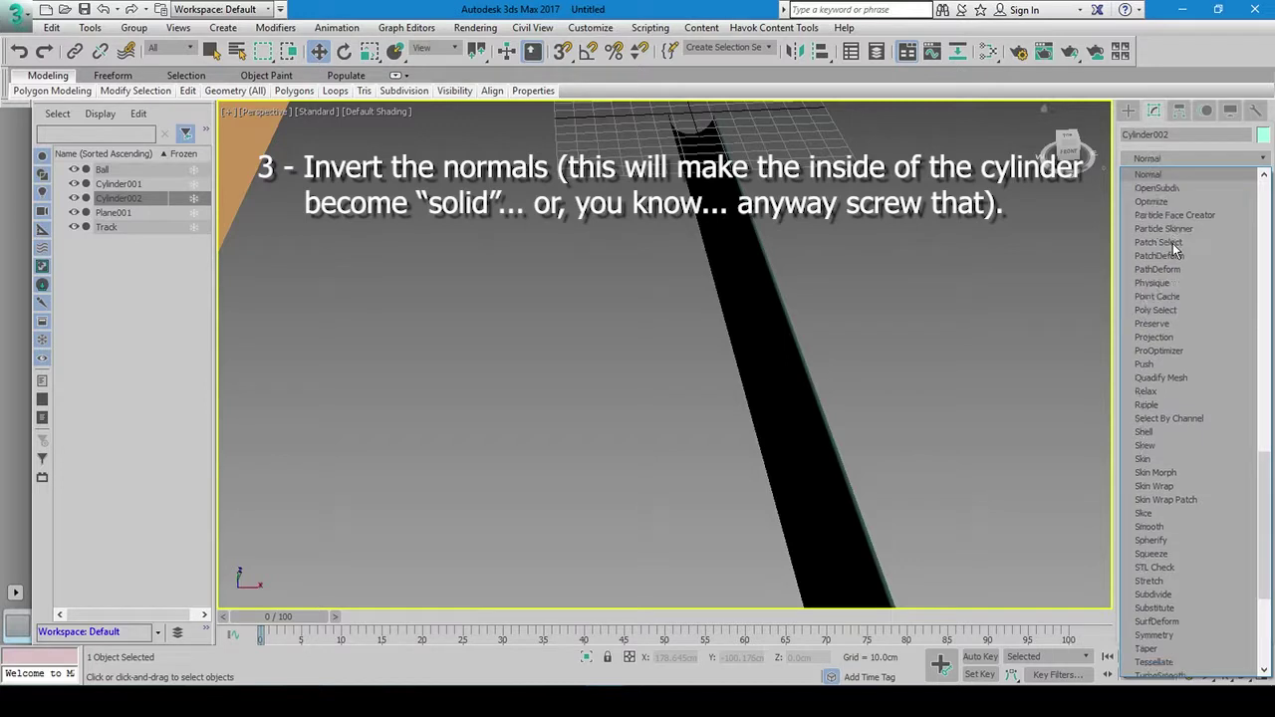
key("Return")
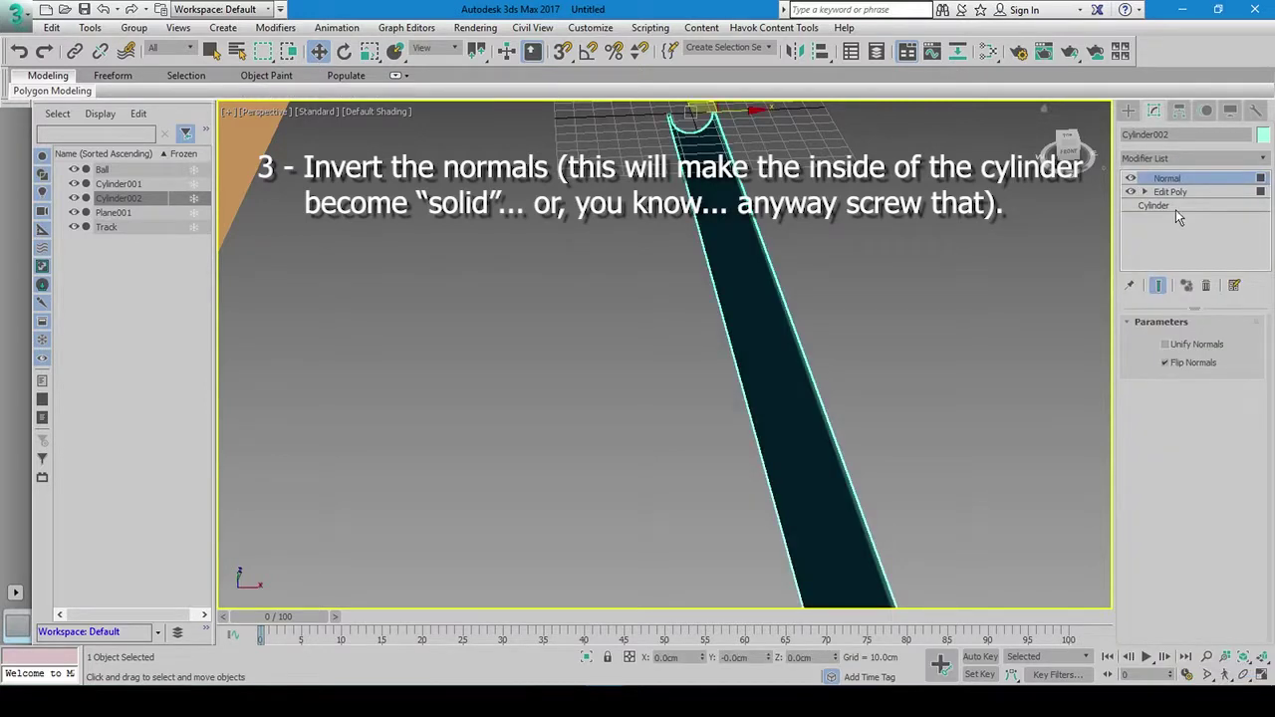
left_click(1171, 191)
left_click(1207, 447)
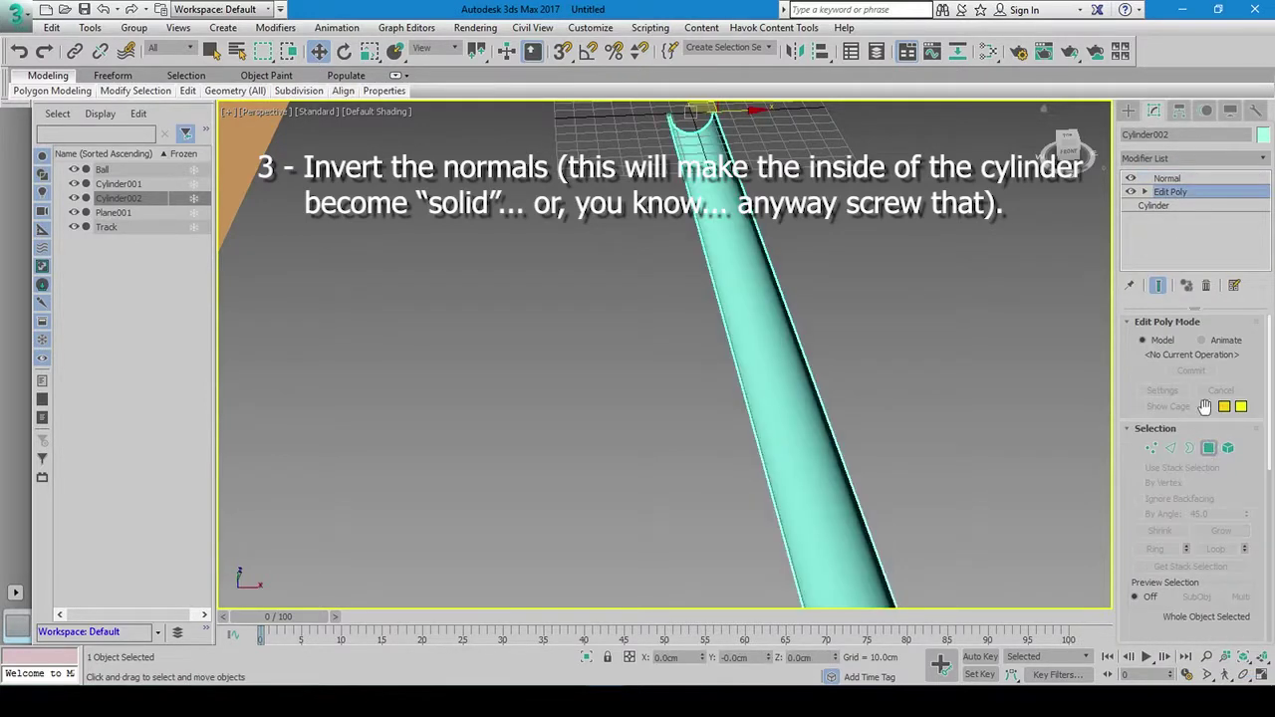
left_click(1175, 179)
mouse_move(772, 371)
middle_mouse_down("alt")
mouse_move(704, 347)
mouse_move(701, 315)
middle_mouse_up("alt")
left_click(390, 288)
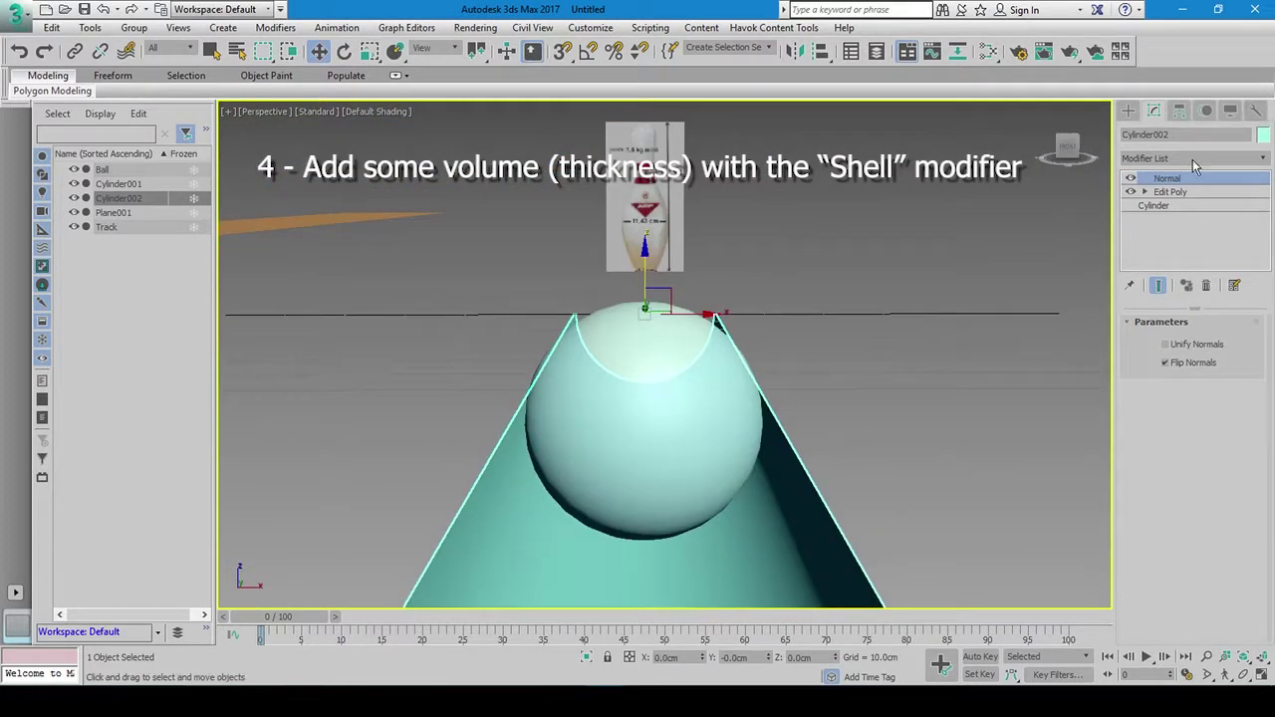
Add a Shell modifier with Inner Amount 1.0cm and Outer Amount 0.0cm
left_click(1193, 159)
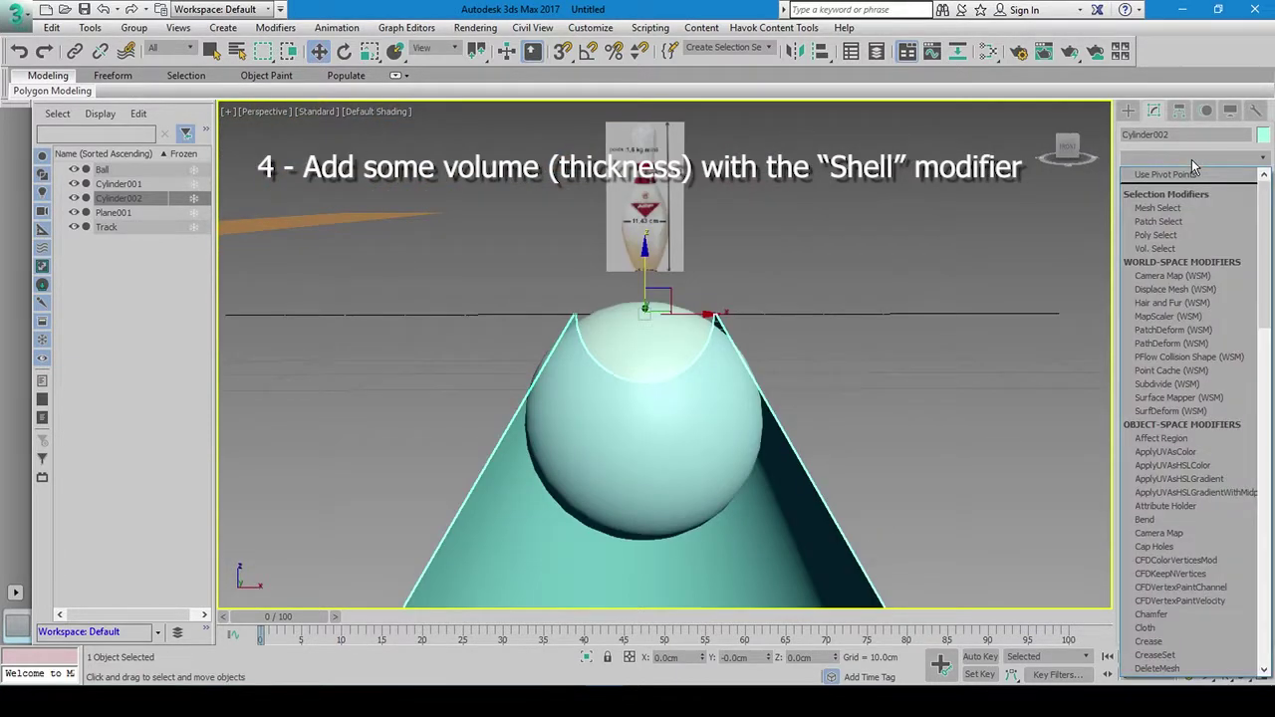
type("sh")
key("Return")
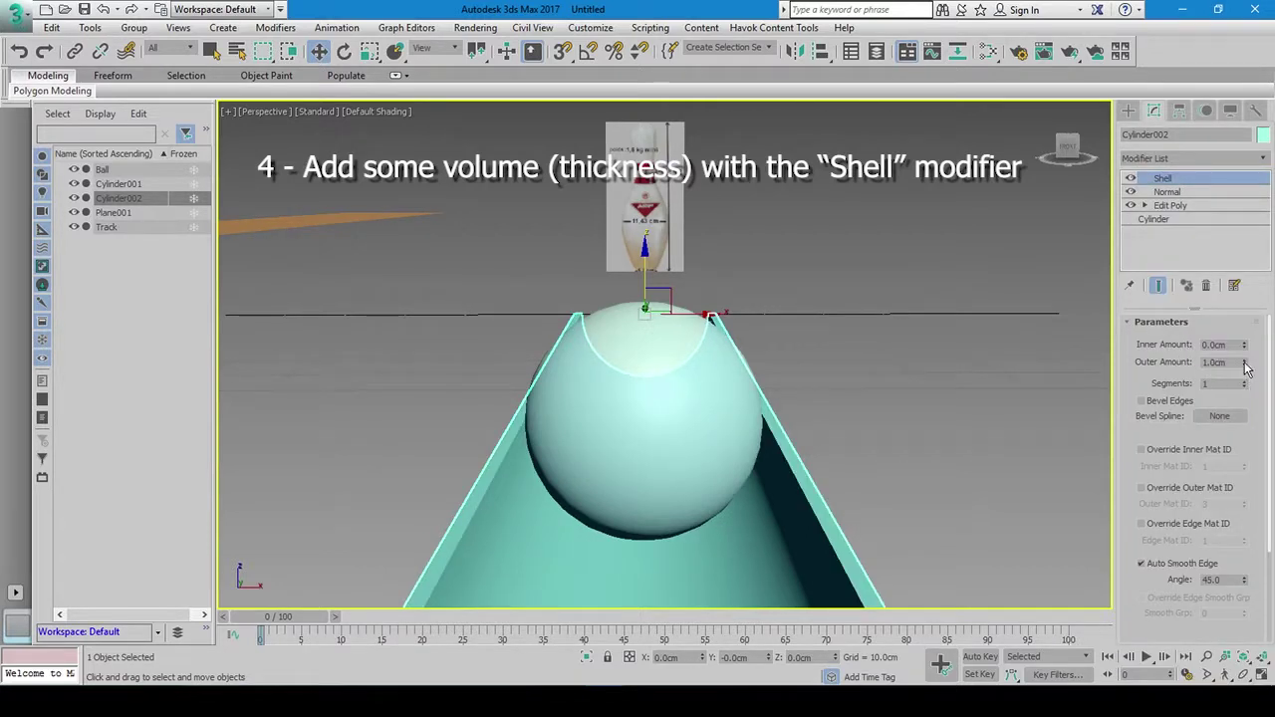
left_click_drag(1244, 366, 1188, 349)
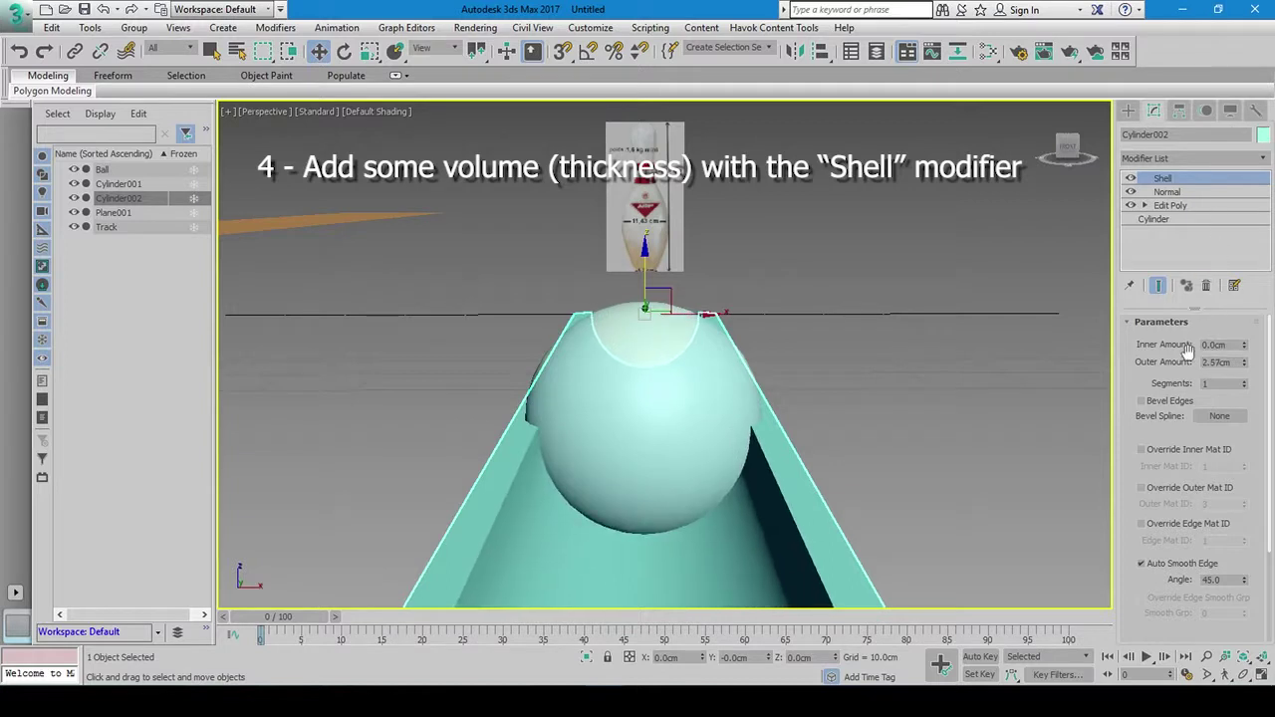
type("1")
key("Return")
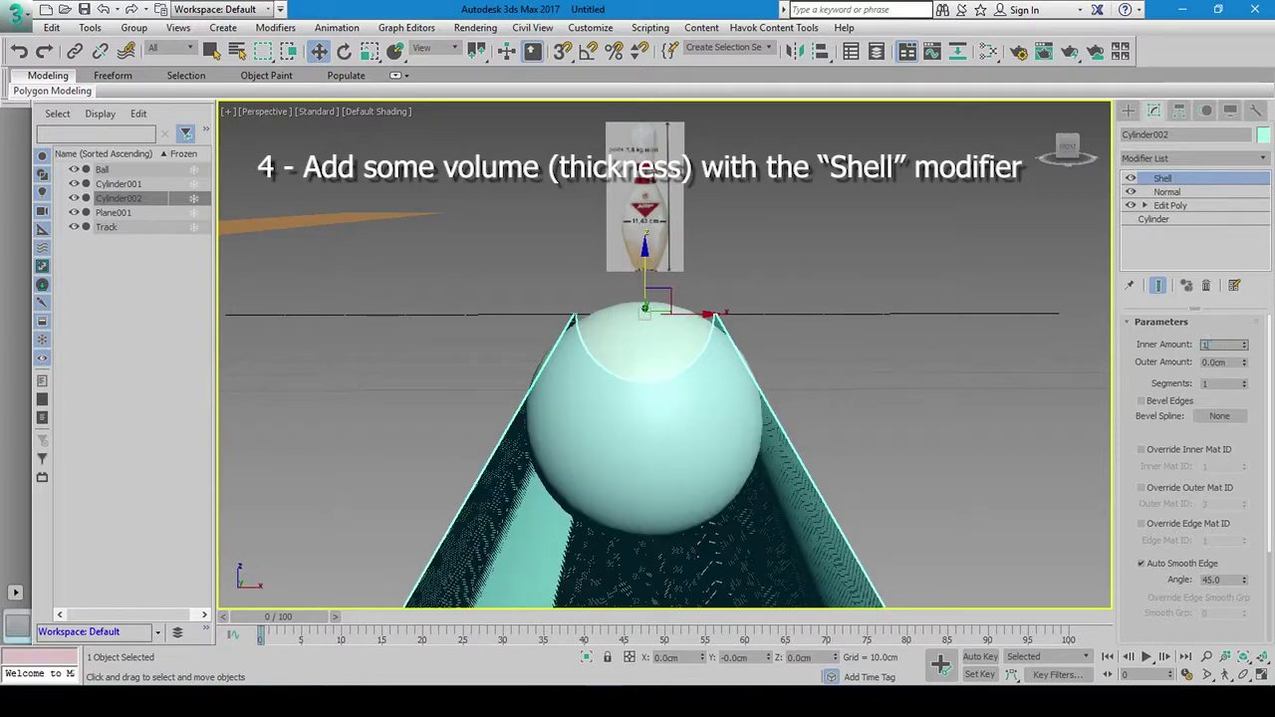
key("Return")
scroll(677, 469, "down", 3)
scroll(643, 483, "down", 2)
Move the Ball out of the trough and reselect the gutter
mouse_move(643, 483)
middle_mouse_down()
mouse_move(636, 299)
mouse_move(747, 209)
middle_mouse_up()
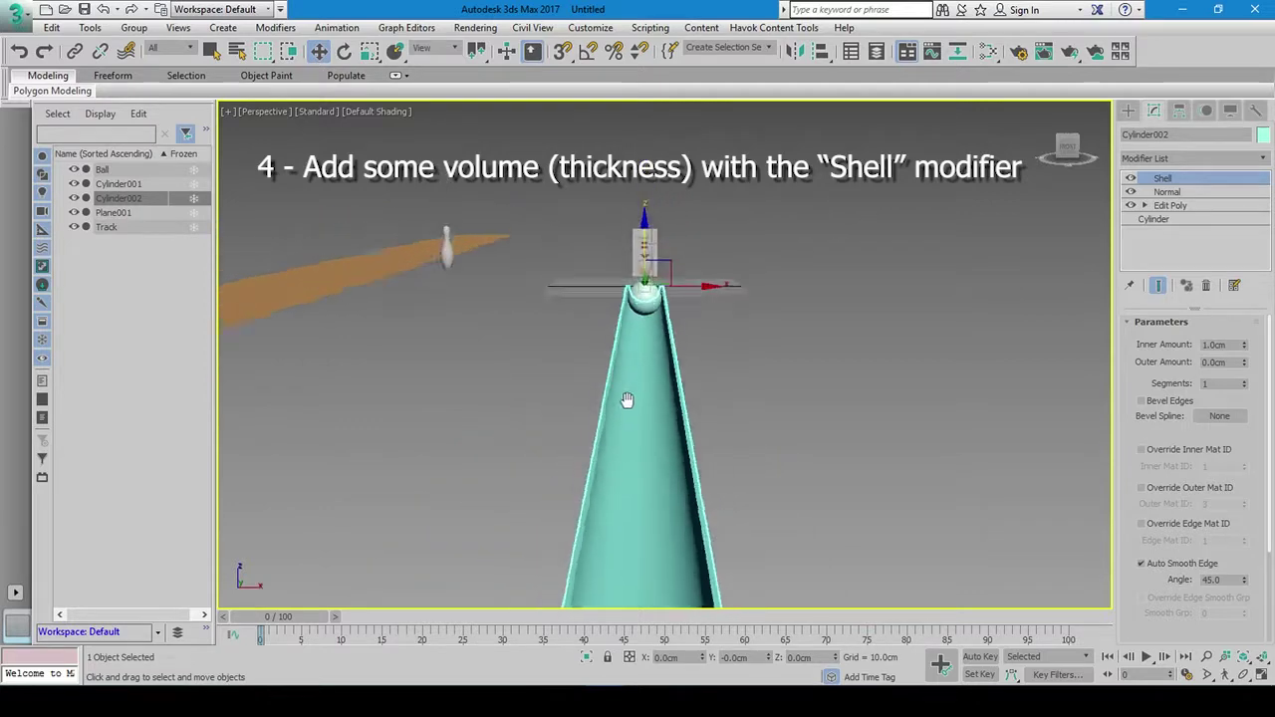
mouse_move(654, 262)
middle_mouse_down("alt")
mouse_move(642, 342)
mouse_move(581, 384)
mouse_move(637, 436)
mouse_move(664, 431)
middle_mouse_up("alt")
left_click(653, 418)
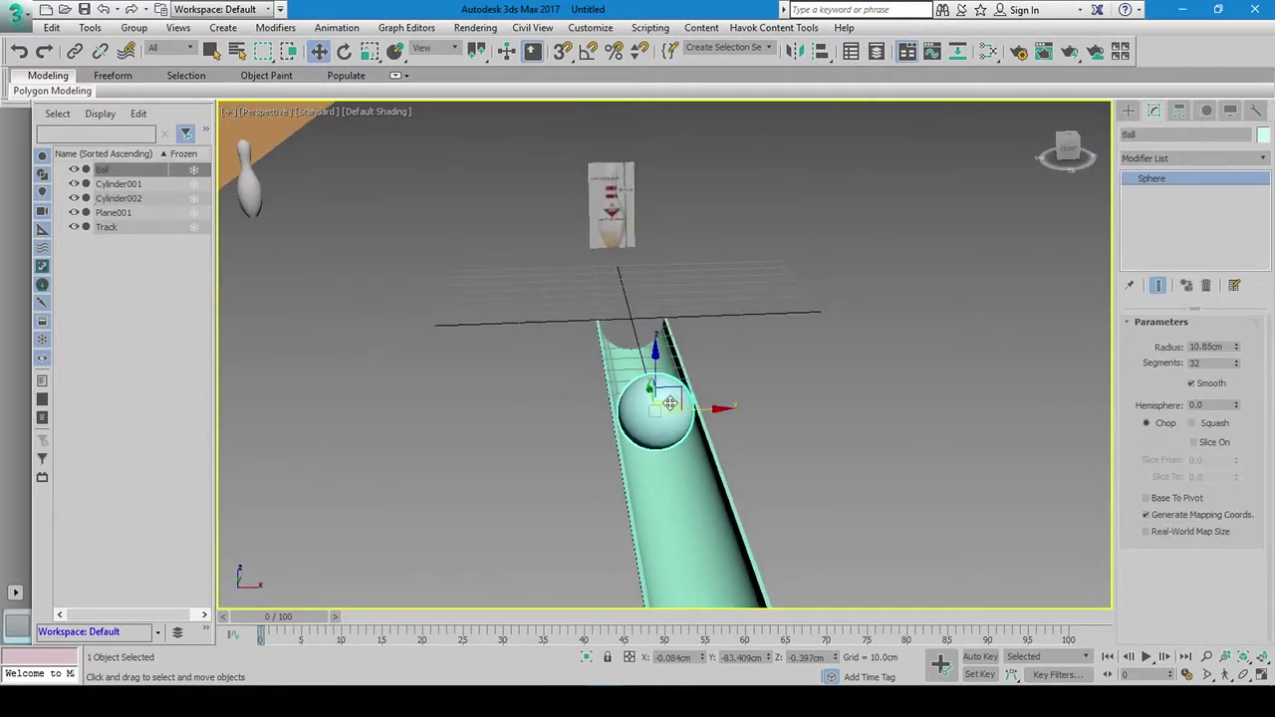
mouse_move(670, 402)
left_mouse_down()
mouse_move(584, 285)
mouse_move(802, 279)
left_mouse_up()
left_click(638, 378)
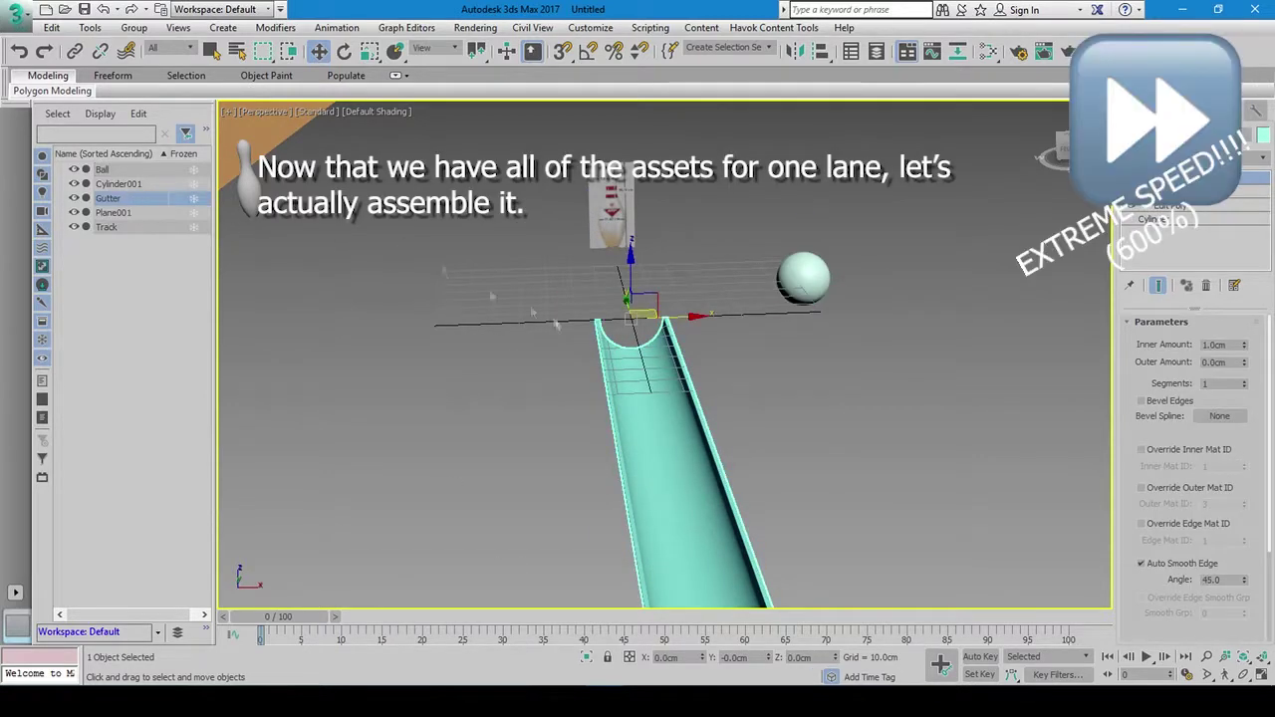
Position the gutter at X -63.5cm beside the lane, using half the 105cm track width
left_click_drag(555, 324, 485, 285)
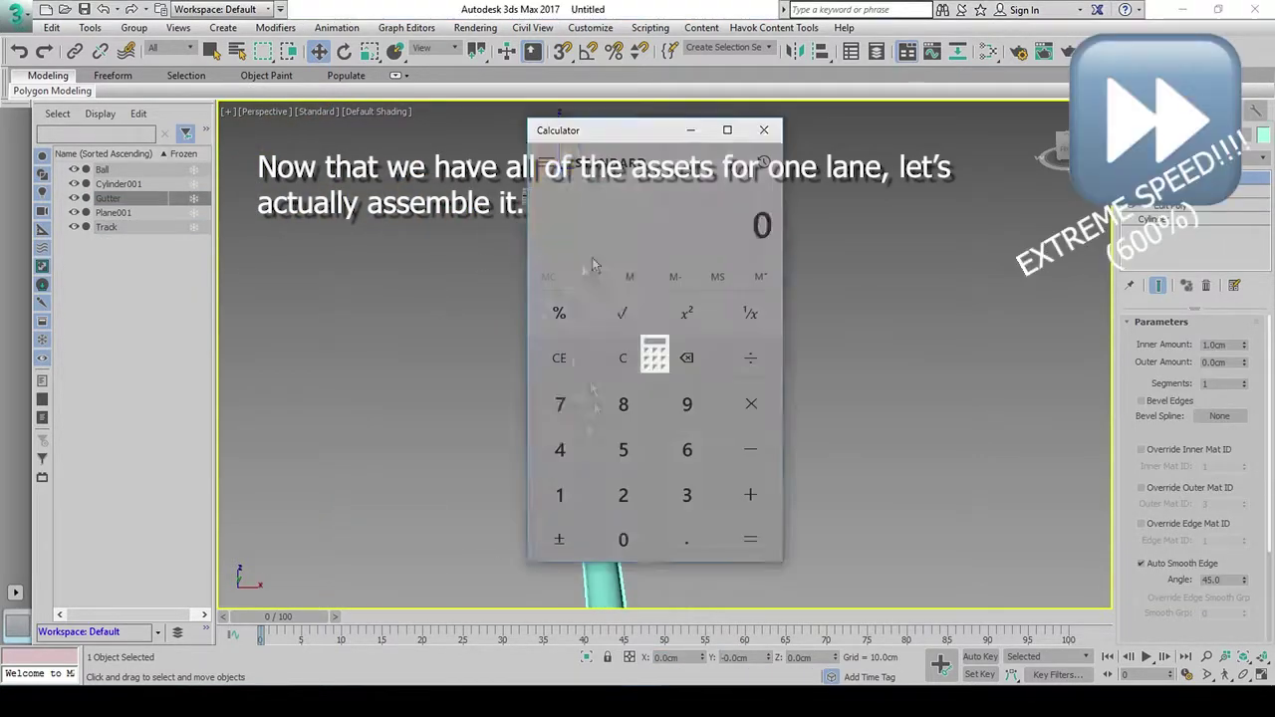
type("105/2")
key("Return")
left_click(764, 130)
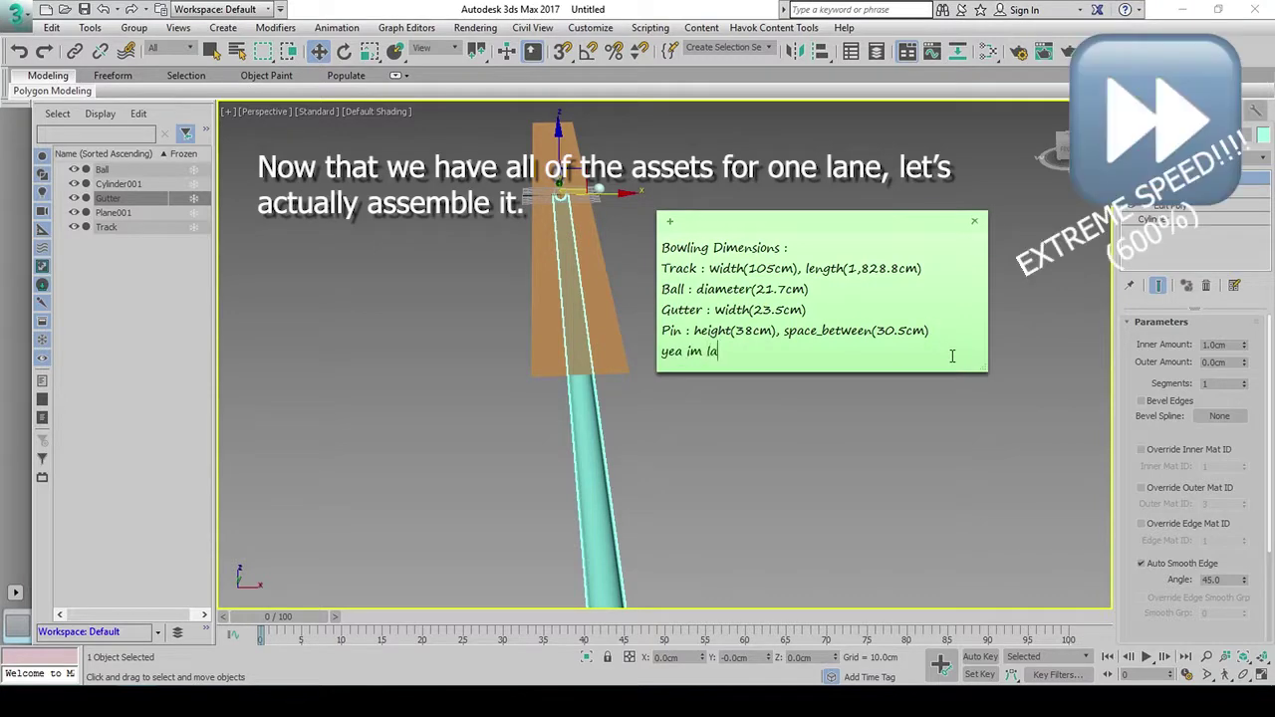
middle_click_drag(638, 399, 658, 378, "alt")
scroll(613, 214, "up", 5)
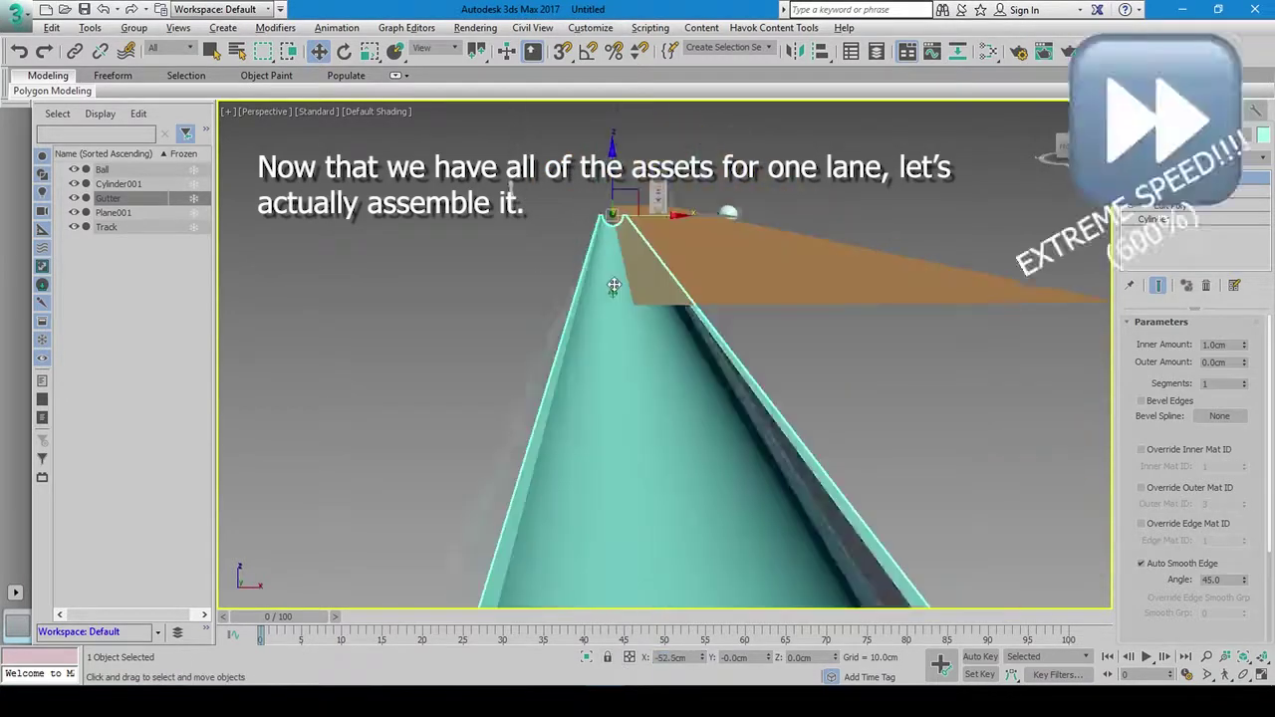
left_click(1156, 219)
type("-63.5")
key("Return")
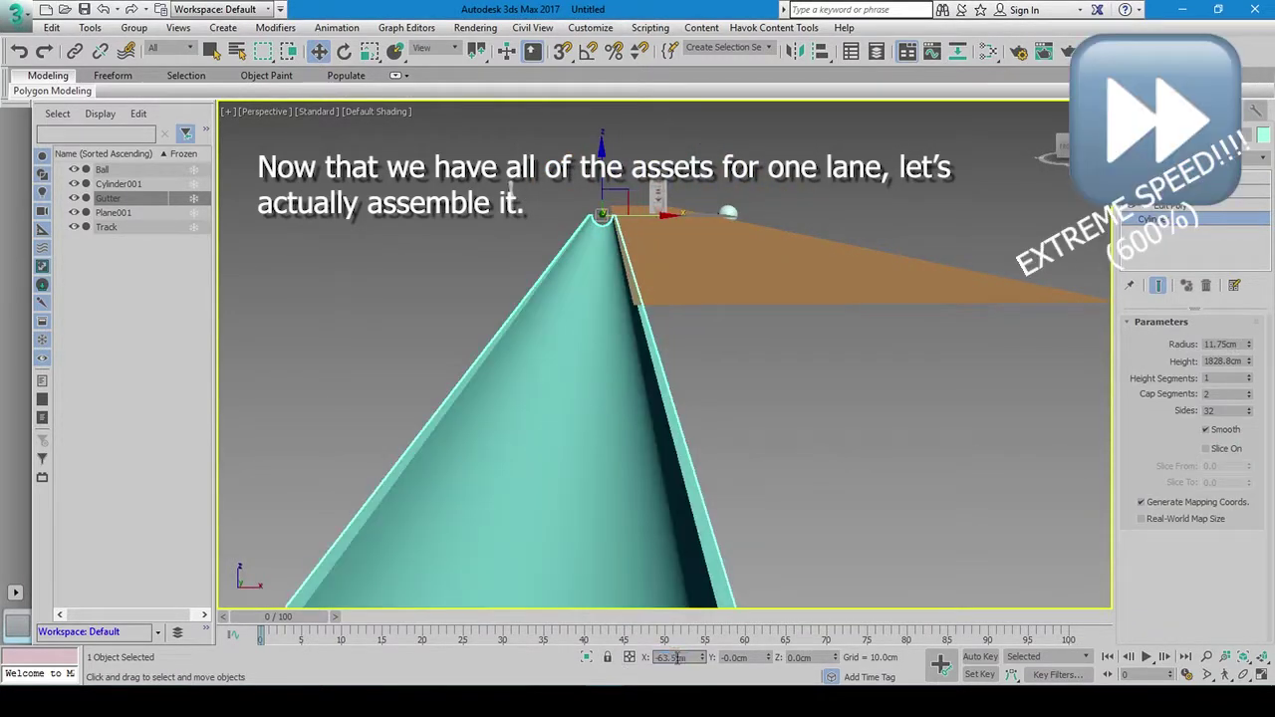
Clone the gutter and place the copy along the lane's opposite side
middle_click_drag(623, 594, 638, 594, "alt")
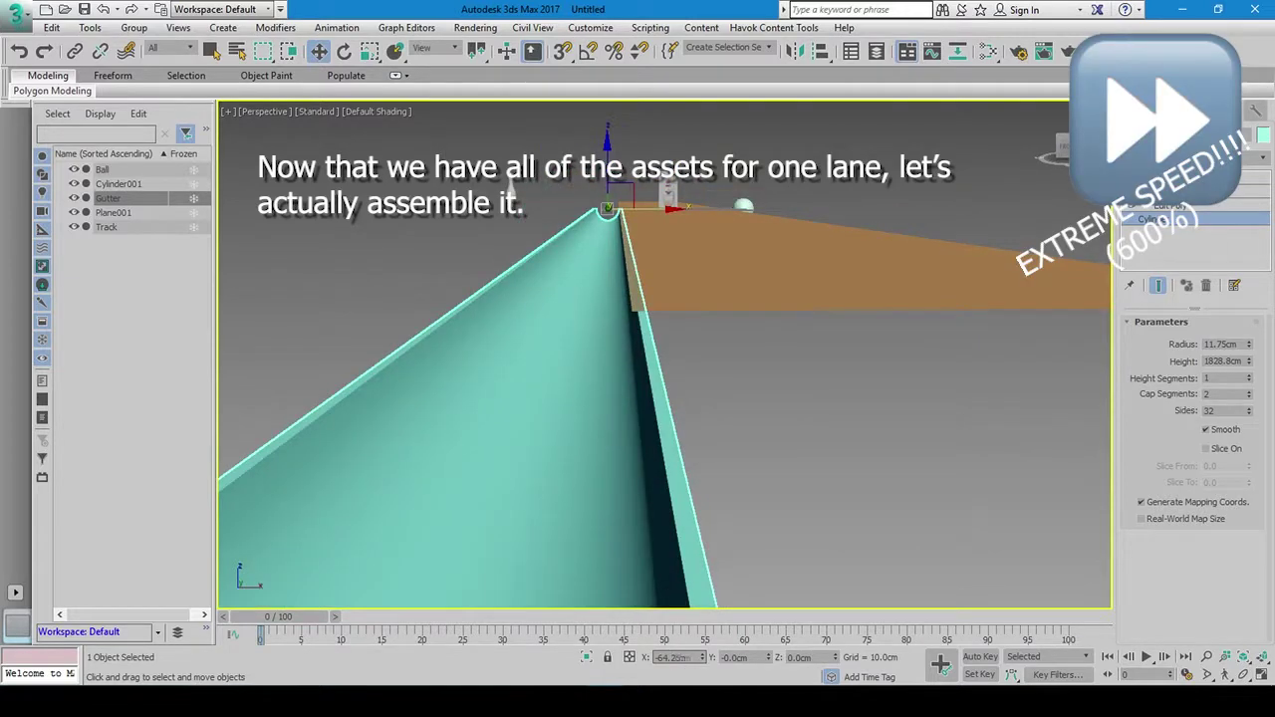
mouse_move(608, 209)
middle_mouse_down("alt")
mouse_move(637, 425)
mouse_move(607, 373)
middle_mouse_up("alt")
left_click(1156, 204)
scroll(637, 398, "down", 5)
scroll(761, 412, "up", 5)
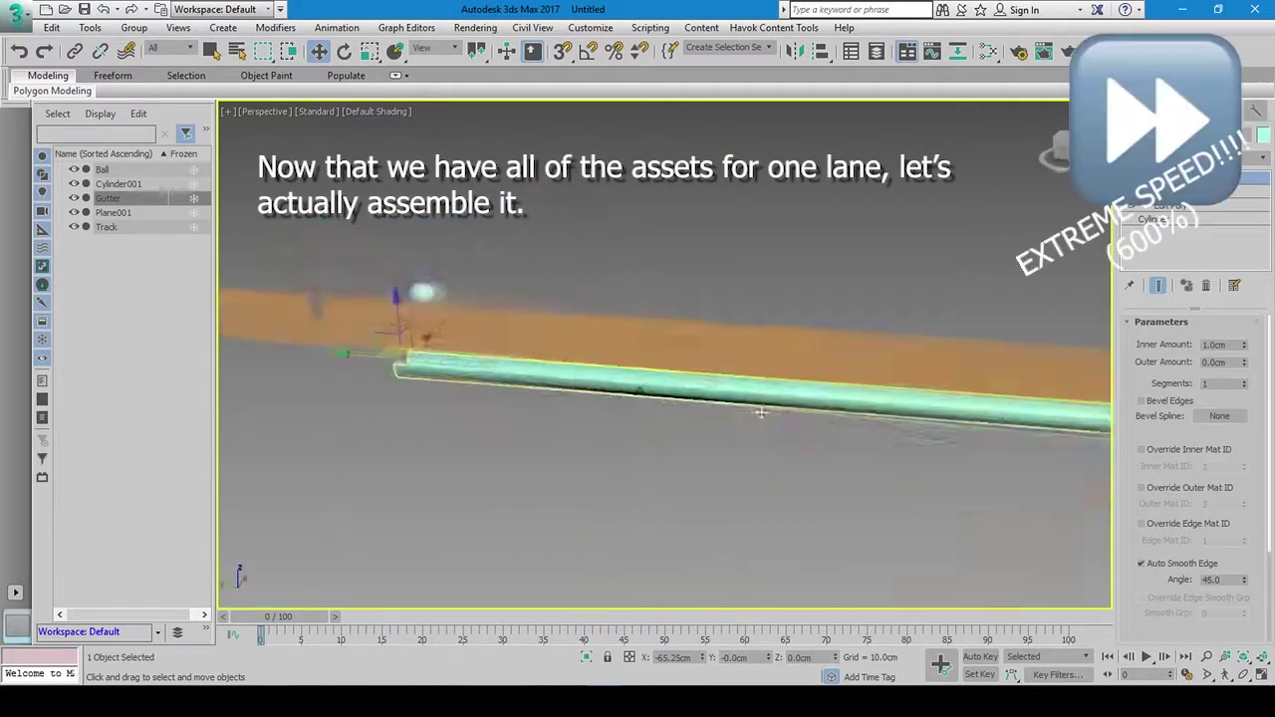
mouse_move(760, 412)
middle_mouse_down("alt")
mouse_move(698, 379)
mouse_move(647, 329)
mouse_move(708, 359)
mouse_move(704, 399)
middle_mouse_up("alt")
scroll(708, 359, "down", 5)
scroll(707, 358, "up", 5)
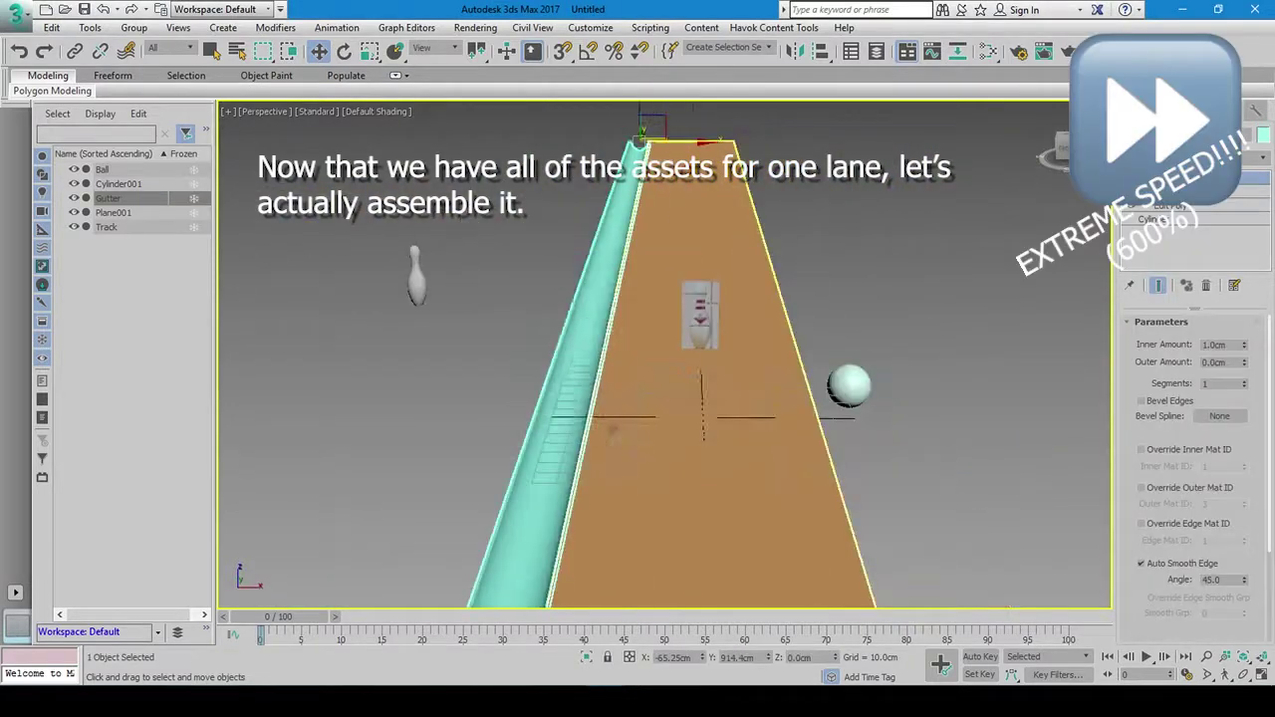
left_click_drag(703, 403, 705, 428, "shift")
key("Return")
left_click(683, 399)
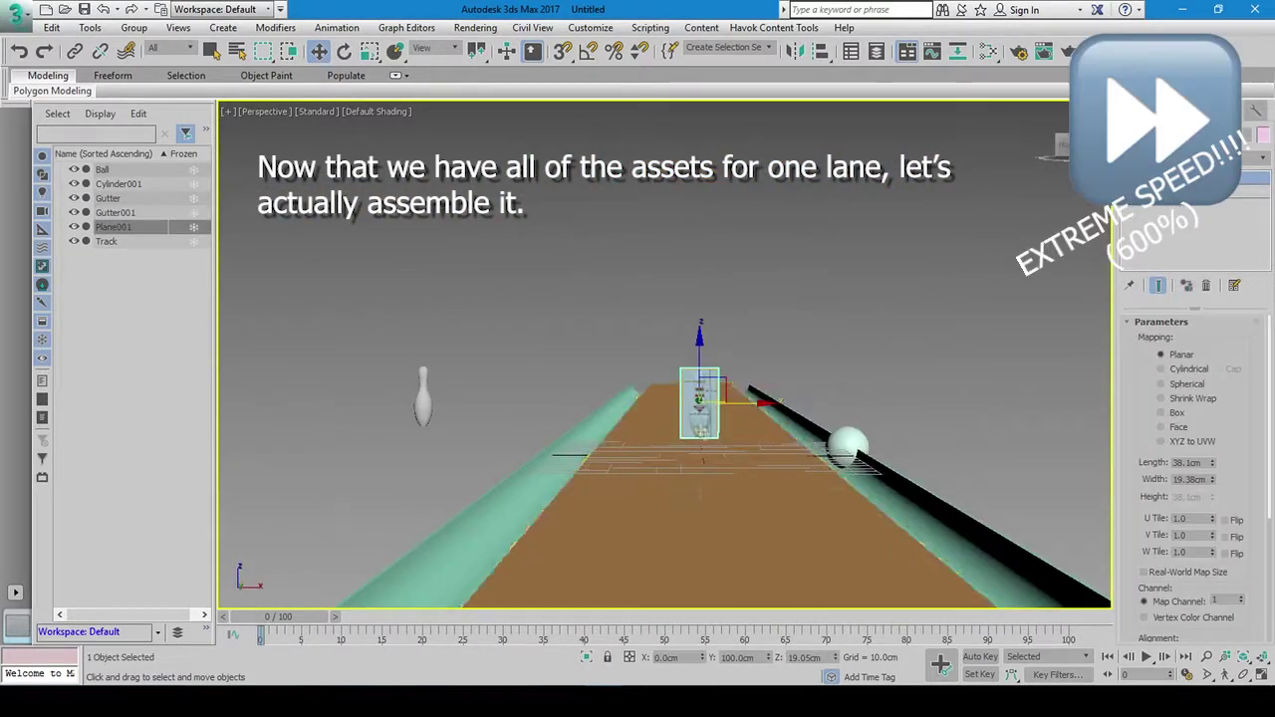
left_click_drag(305, 389, 528, 339, "shift")
Move the Ball onto the start of the lane between the gutters
scroll(528, 339, "down", 5)
left_click(102, 169)
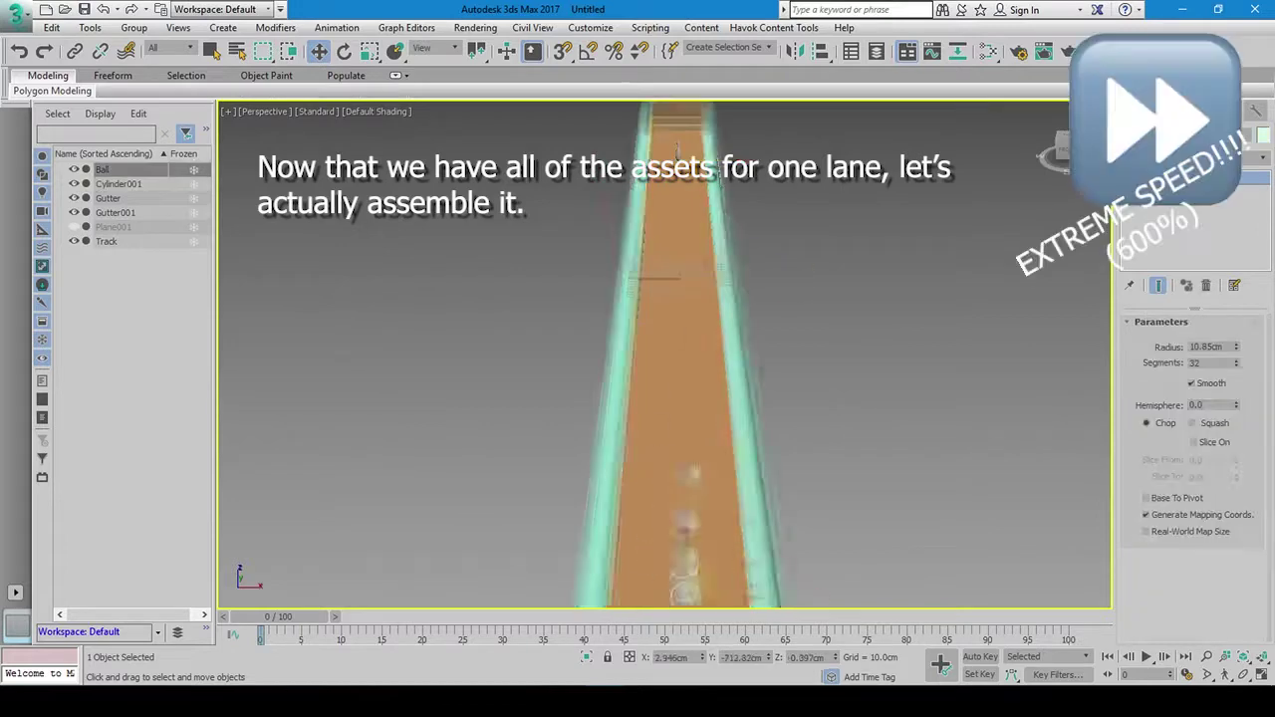
scroll(724, 343, "up", 5)
scroll(711, 384, "down", 5)
scroll(711, 383, "up", 8)
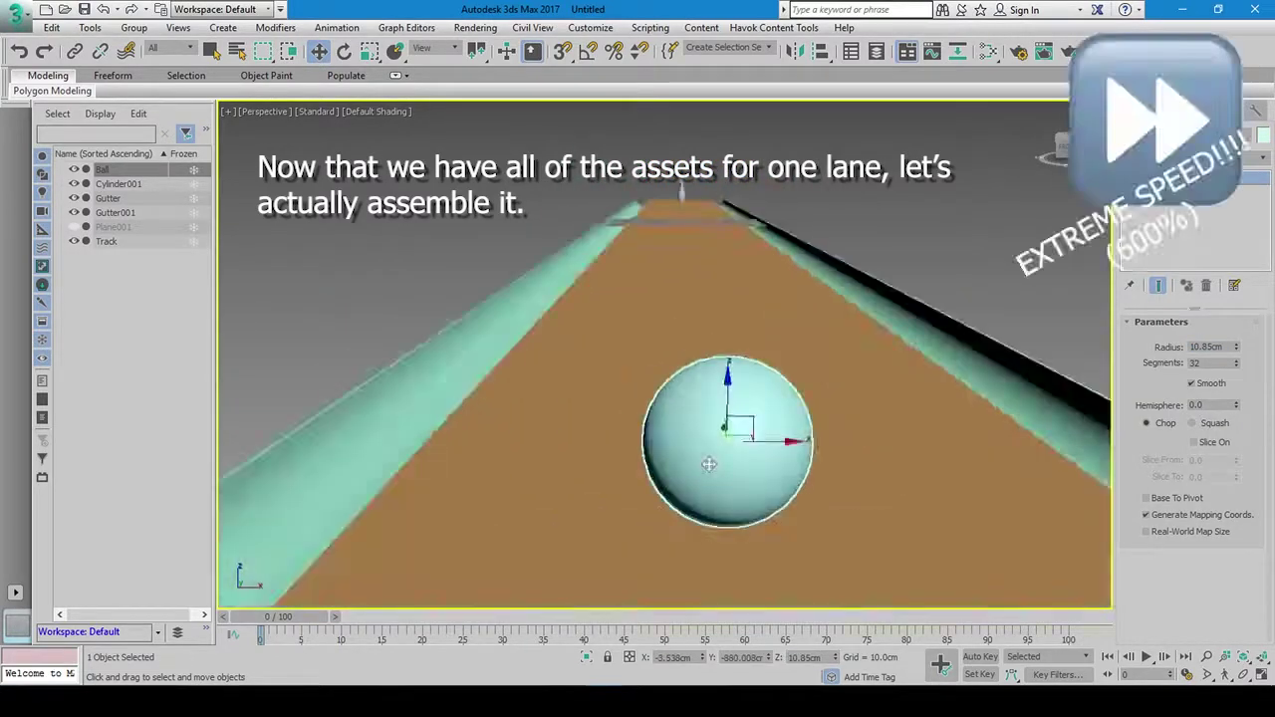
mouse_move(712, 383)
middle_mouse_down("alt")
mouse_move(712, 299)
mouse_move(712, 478)
middle_mouse_up("alt")
Clone the lane plane as an independent object named Floor with 500 cm length
left_click(698, 525)
key("ctrl+v")
type("Floor")
key("Return")
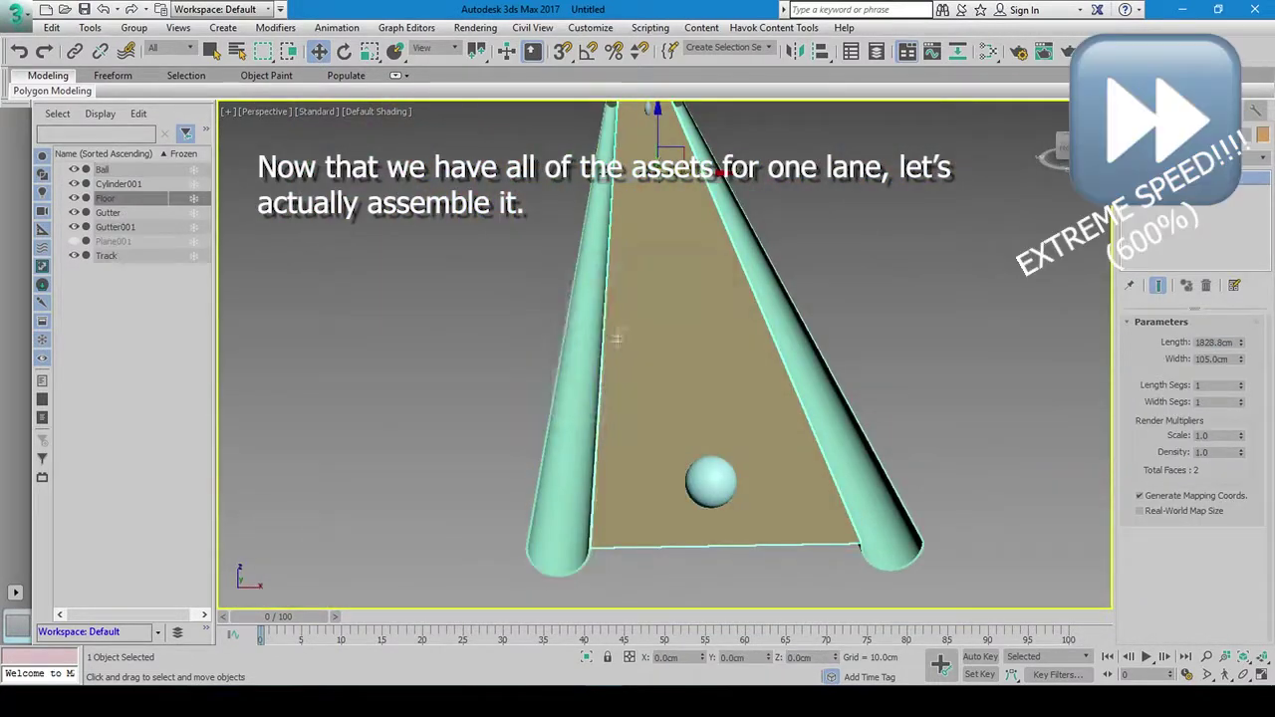
scroll(641, 215, "down", 4)
scroll(635, 213, "up", 2)
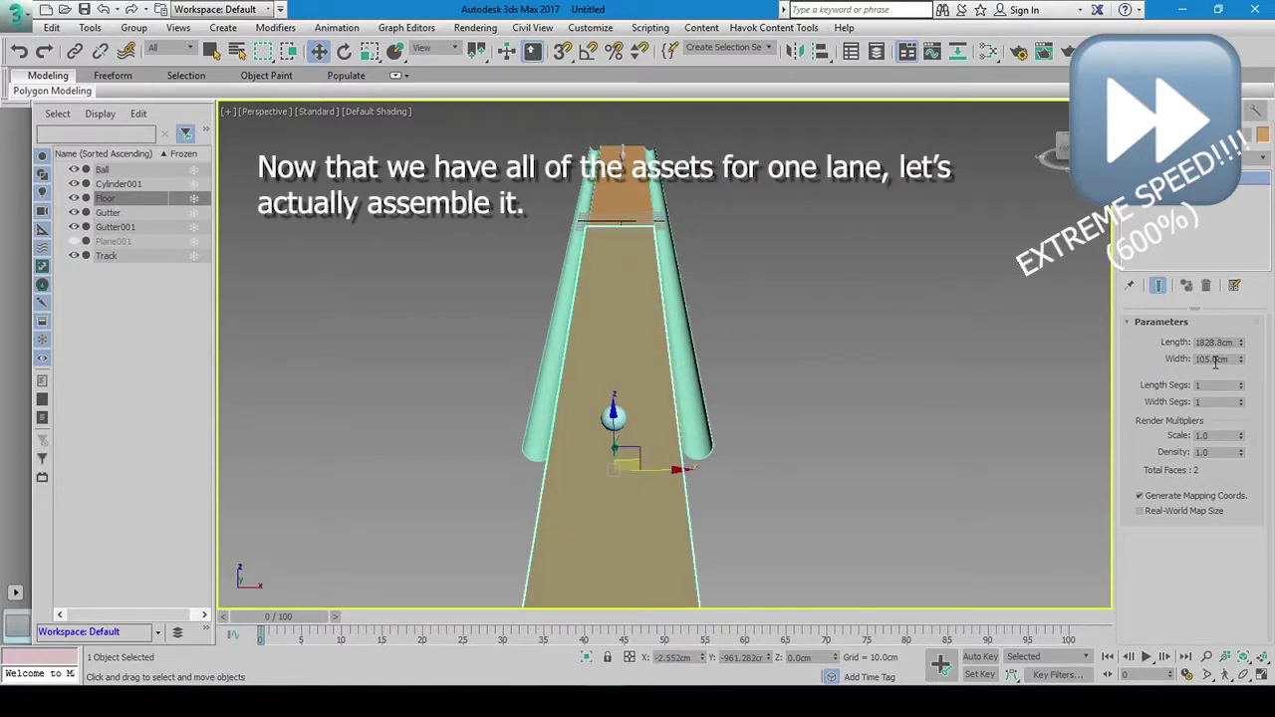
double_click(1214, 341)
type("500")
key("Return")
Place the Floor at Y -514.4, widen it to about 650 cm, and colour it yellow
scroll(734, 337, "up", 3)
middle_click_drag(735, 337, 747, 398, "alt")
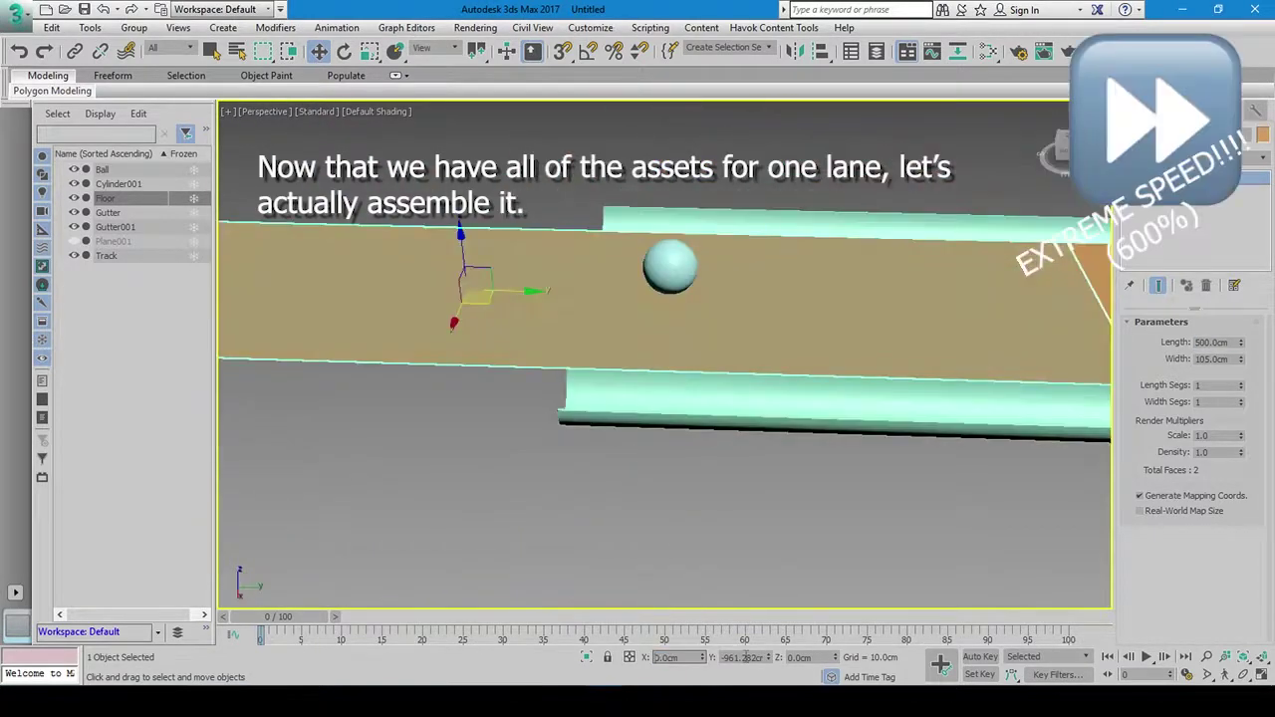
scroll(747, 398, "down", 2)
key("Tab")
type("-514.4")
key("Return")
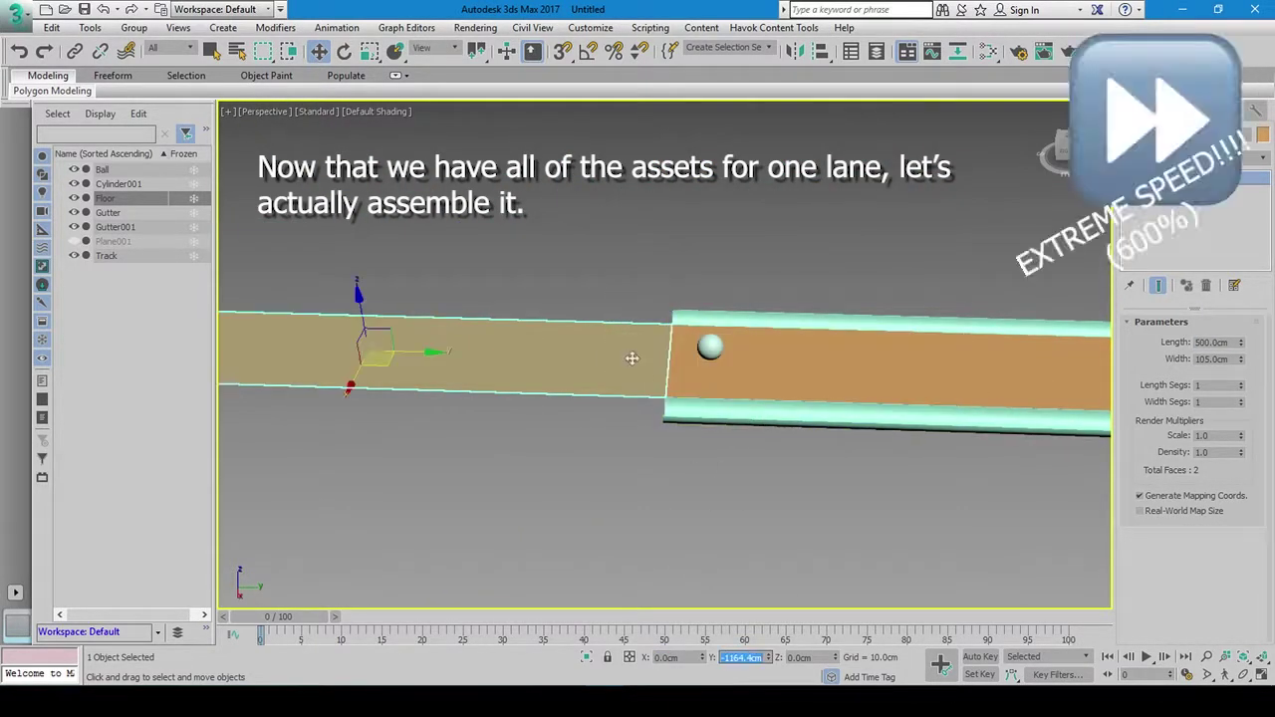
left_click_drag(1240, 359, 1240, 249)
middle_click_drag(631, 359, 598, 299, "alt")
left_click(1261, 135)
left_click(249, 336)
left_click(416, 451)
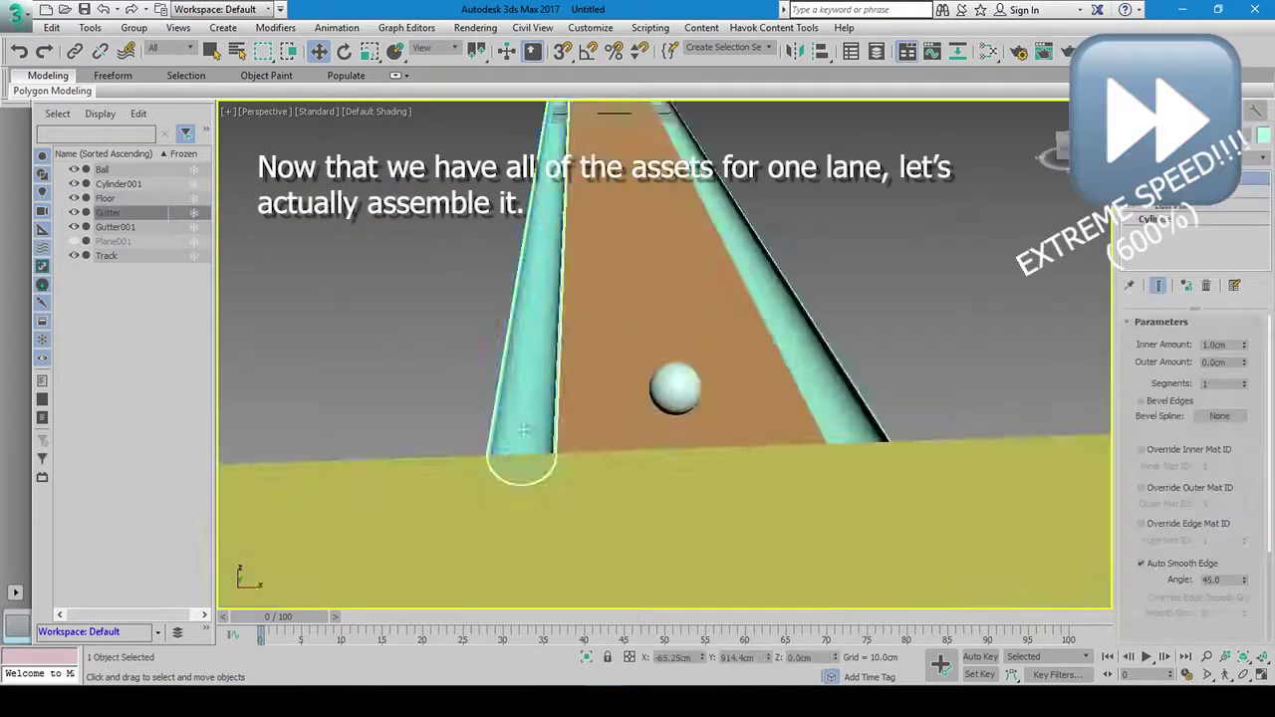
Copy the bowling pin beside itself at the lane's far end
left_click(569, 421)
mouse_move(569, 421)
middle_mouse_down("alt")
mouse_move(830, 381)
mouse_move(697, 398)
middle_mouse_up("alt")
left_click(118, 183)
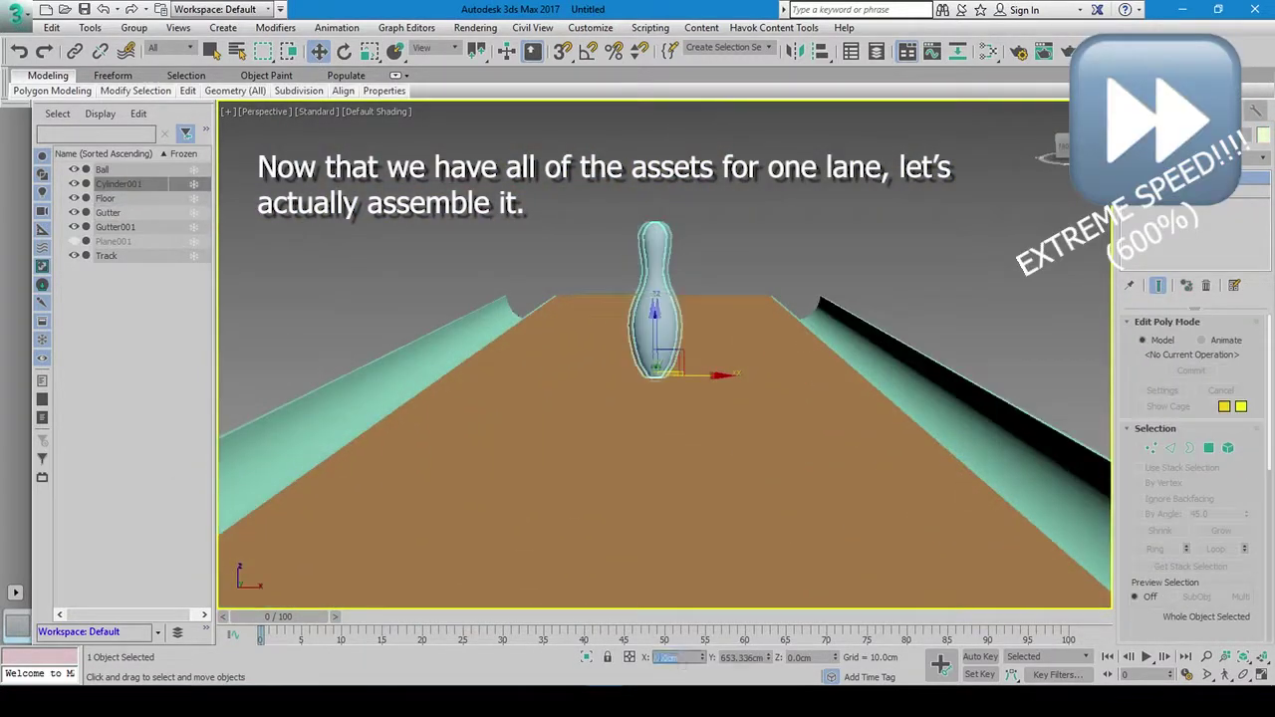
left_click_drag(649, 429, 678, 424, "shift")
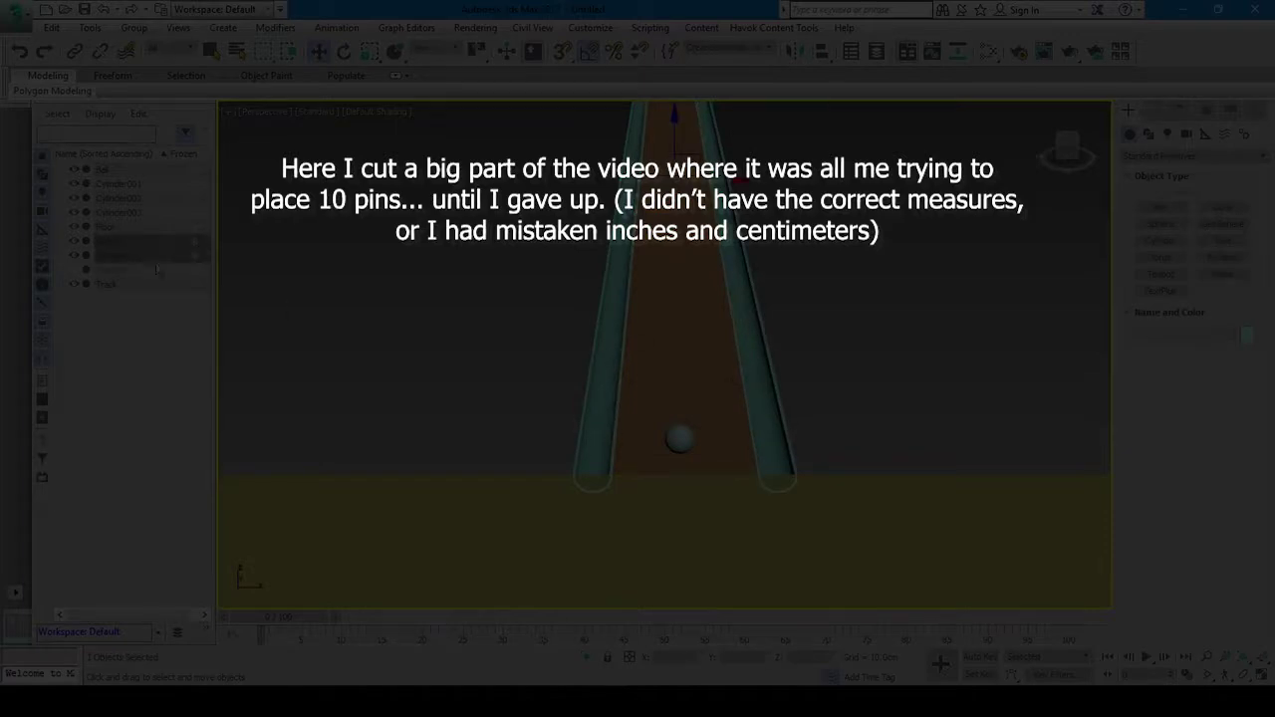
Link Gutter and Gutter001 as children of Track in the Scene Explorer
left_click_drag(114, 257, 121, 285)
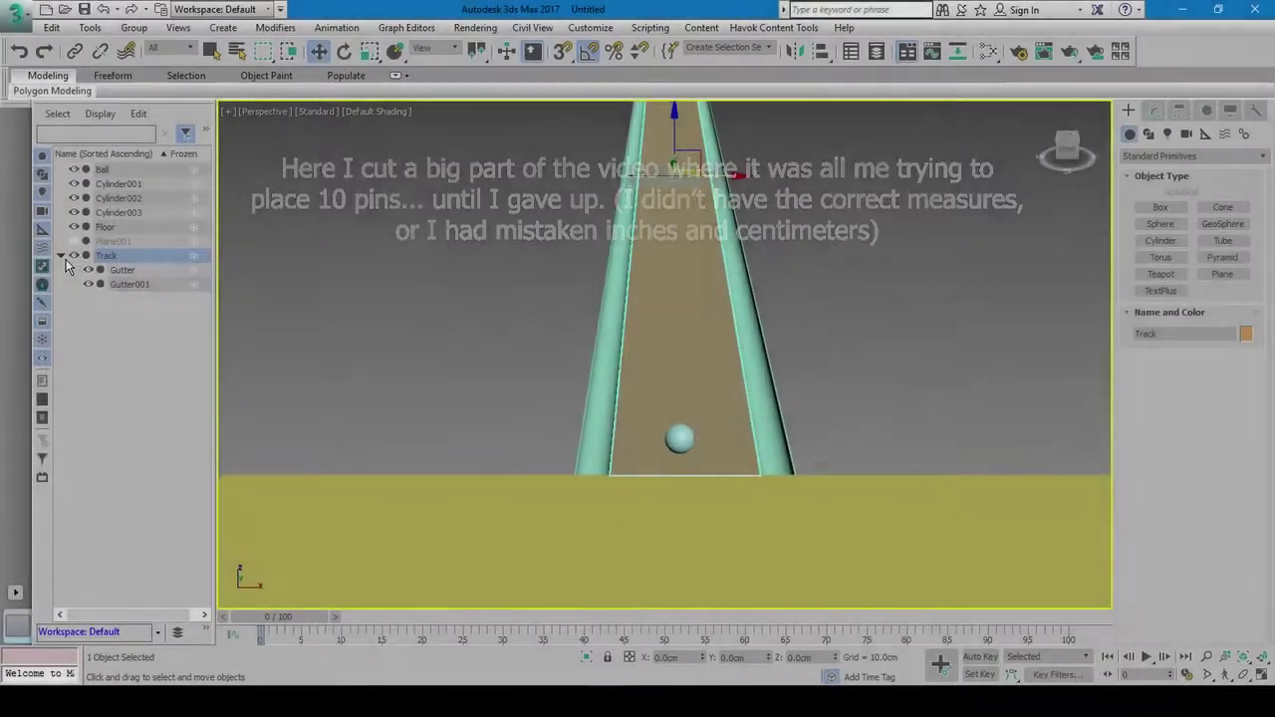
left_click(63, 258)
left_click(118, 212)
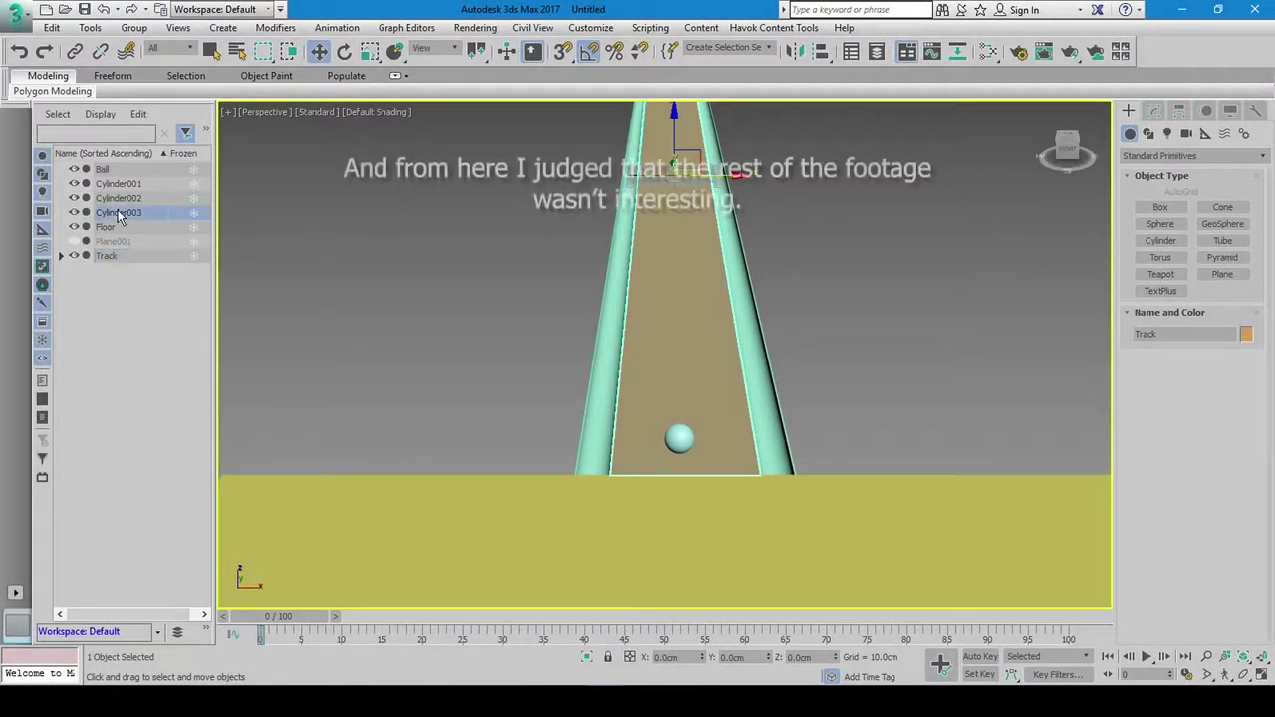
left_click(367, 242)
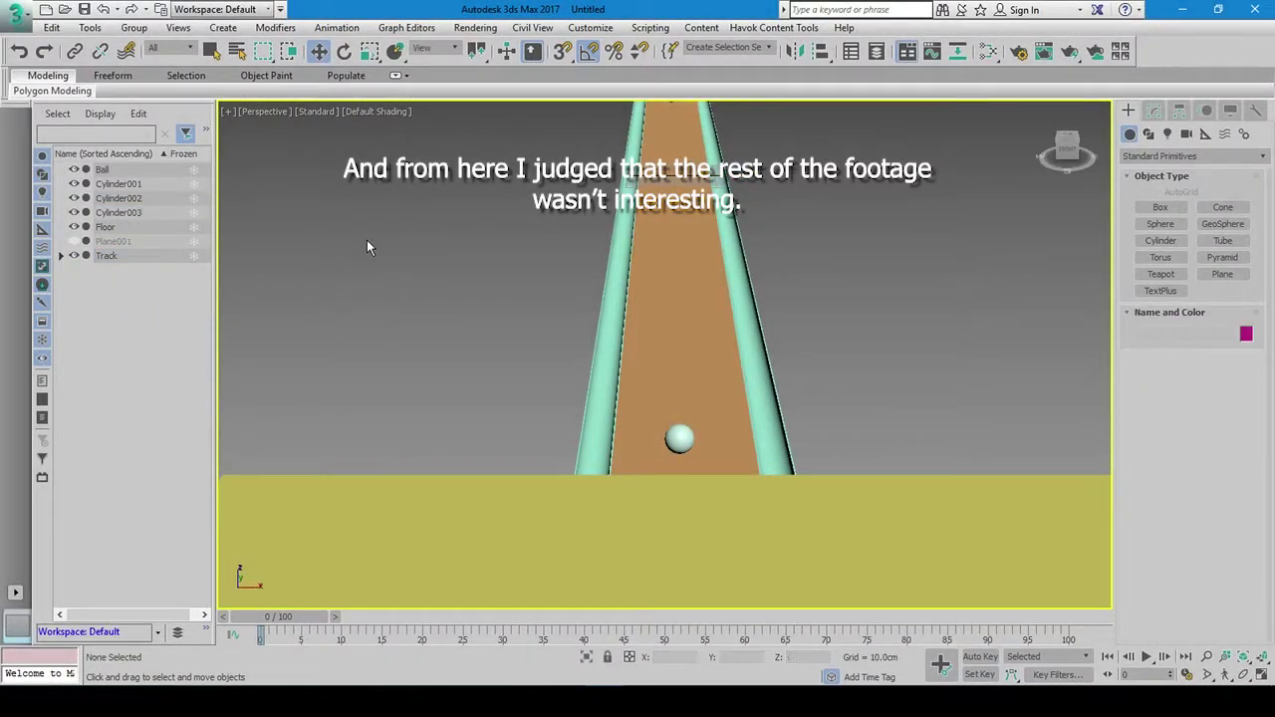
Select only the Track and set its X position to -20 cm
left_click(698, 313)
scroll(701, 314, "down", 3)
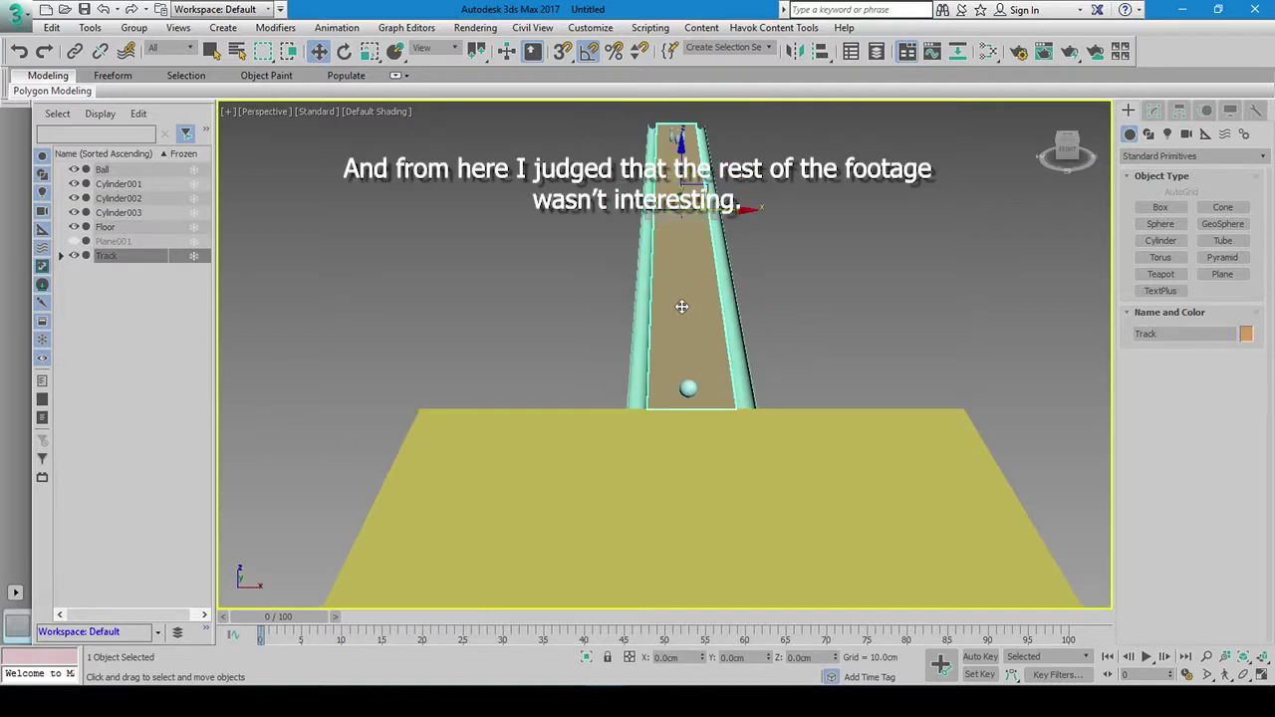
double_click(155, 256)
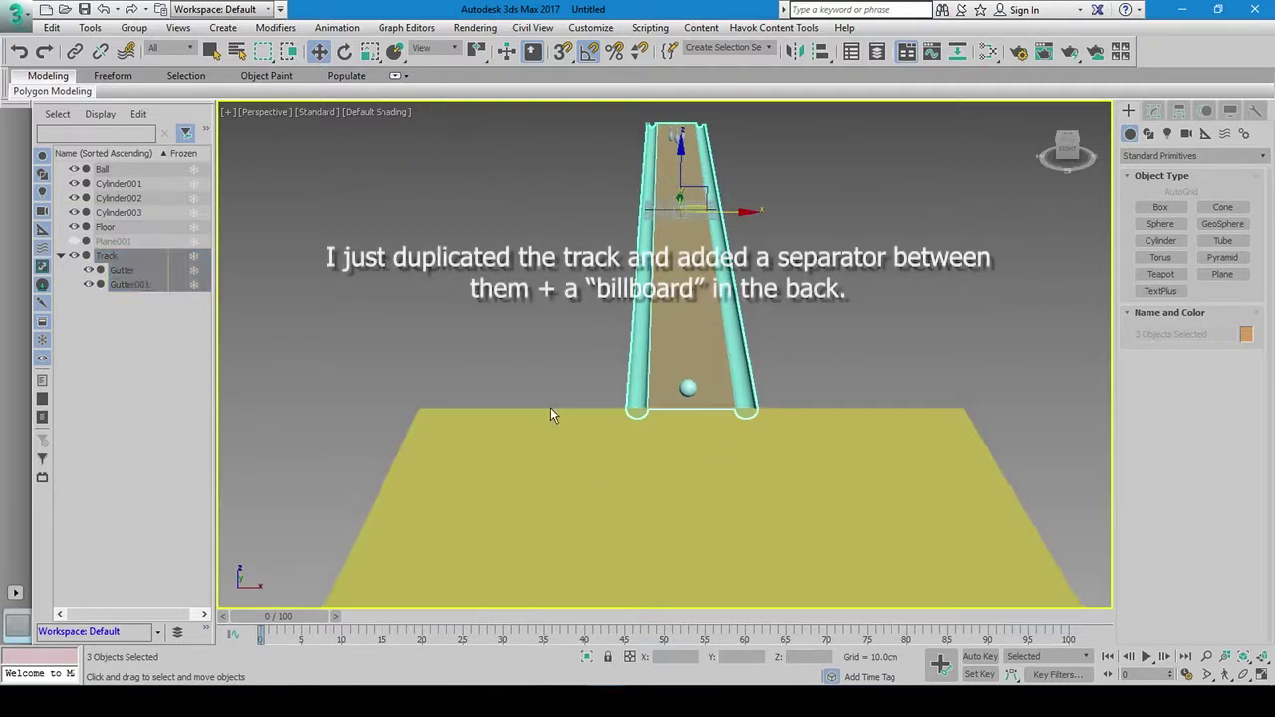
left_click(697, 342)
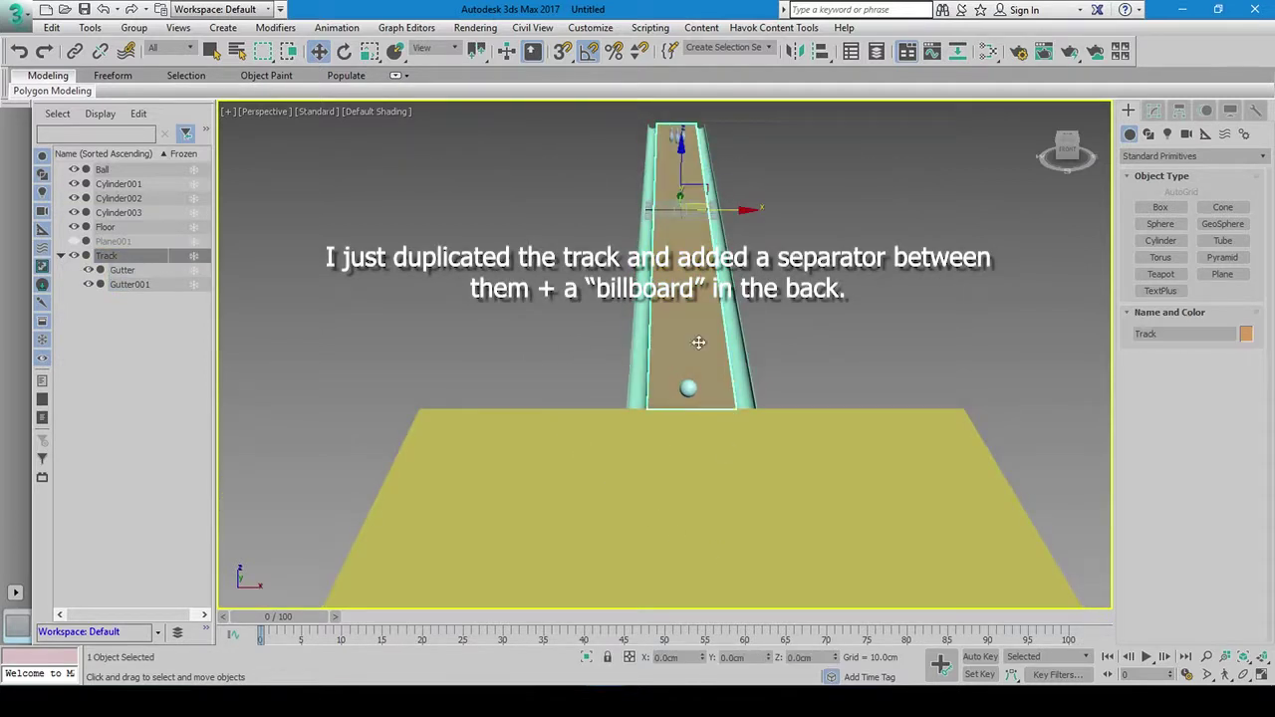
double_click(666, 658)
type("-20")
key("Return")
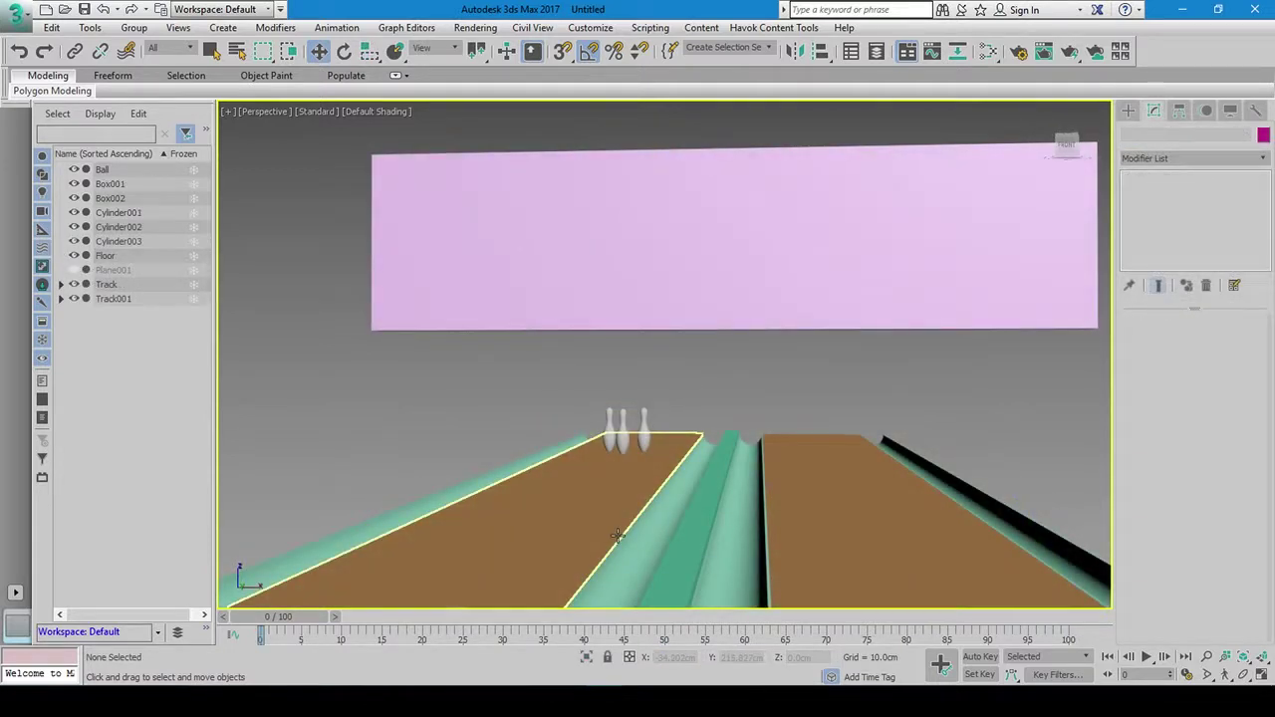
Add and trim a line about the second part in the bowling dimensions note
scroll(618, 535, "down", 5)
middle_click_drag(618, 535, 692, 389, "alt")
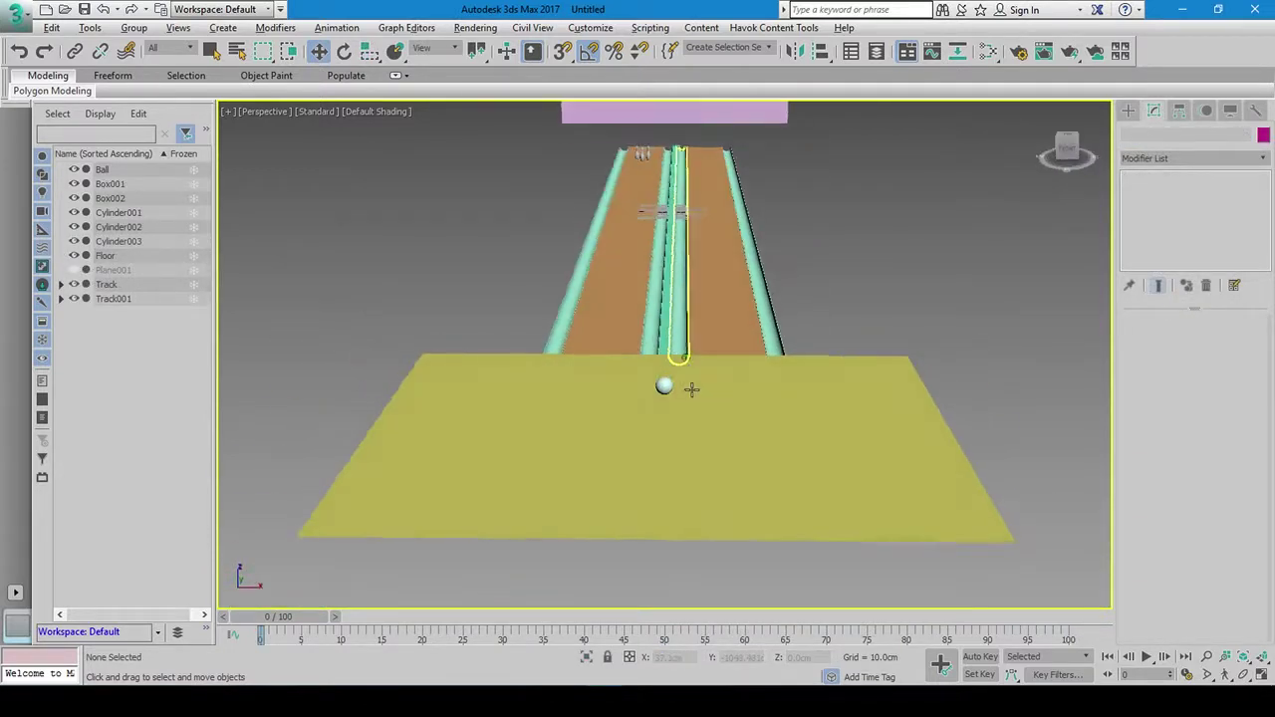
key("alt+Tab")
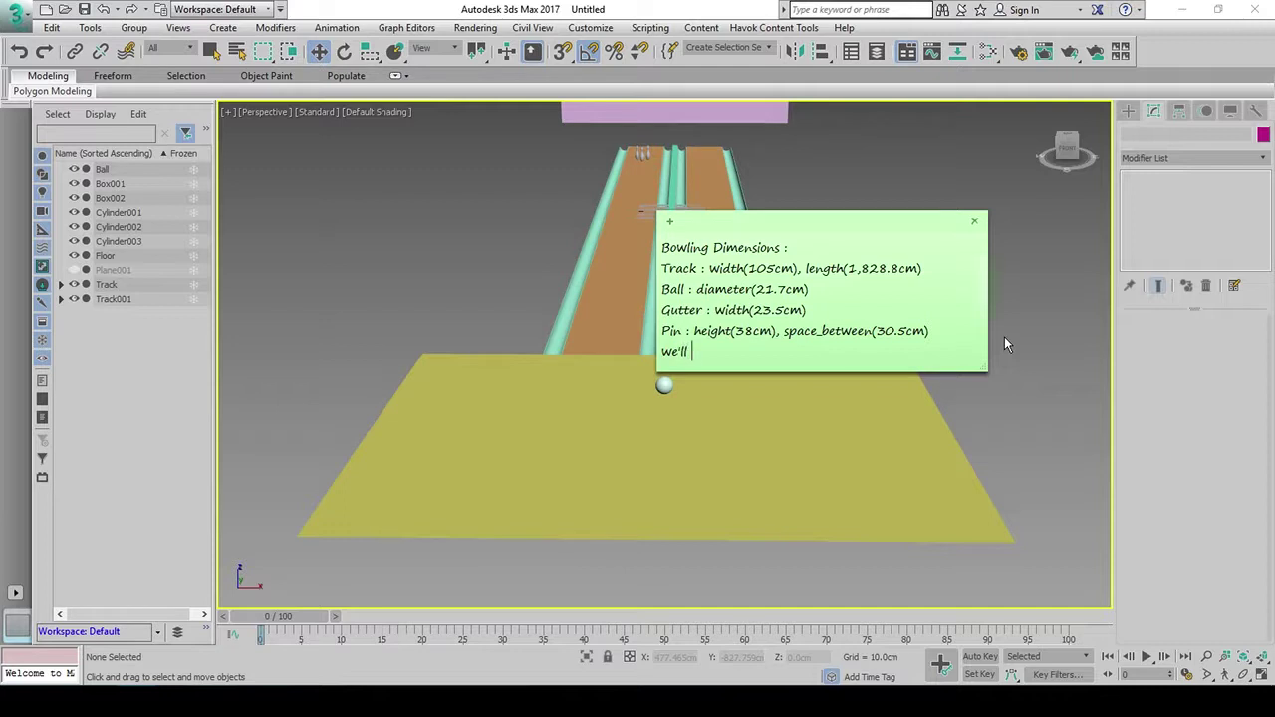
type("cove")
type("r the ")
type("distances")
type(" in a seco")
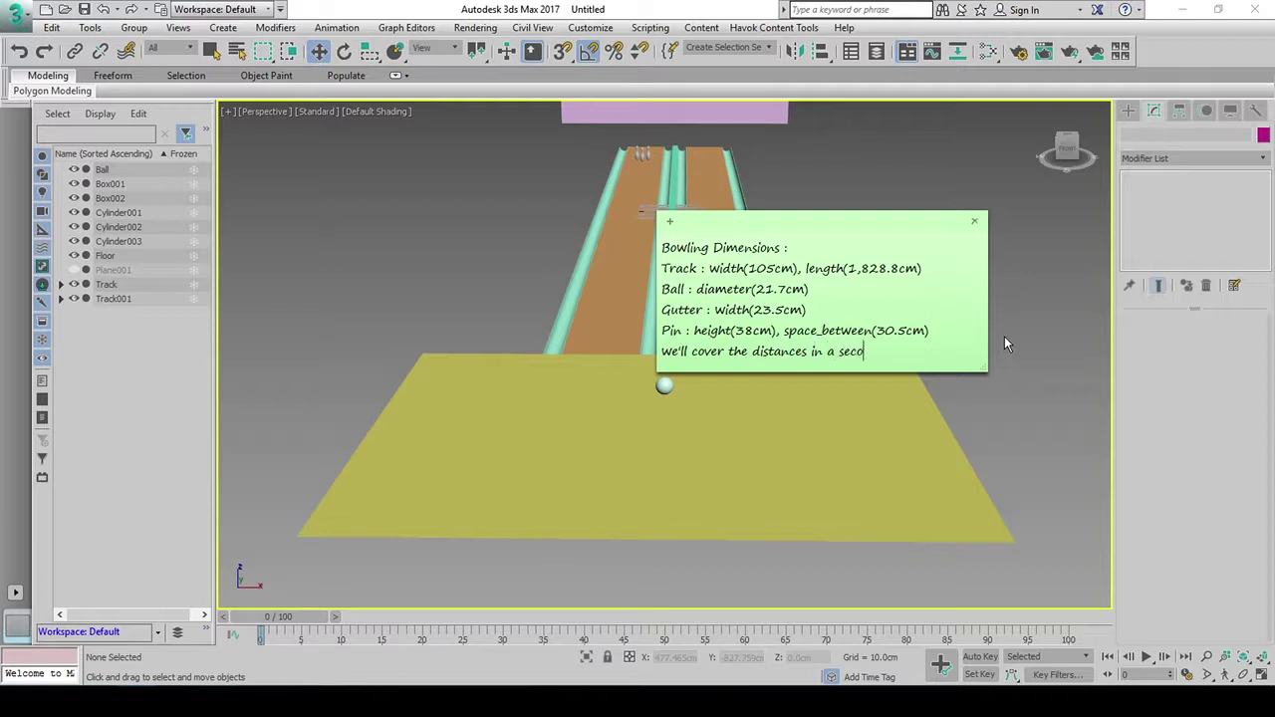
type("nd part")
key("BackSpace")
key("BackSpace")
key("BackSpace")
key("BackSpace")
key("BackSpace")
key("BackSpace")
key("BackSpace")
key("BackSpace")
key("BackSpace")
key("BackSpace")
key("BackSpace")
key("BackSpace")
key("BackSpace")
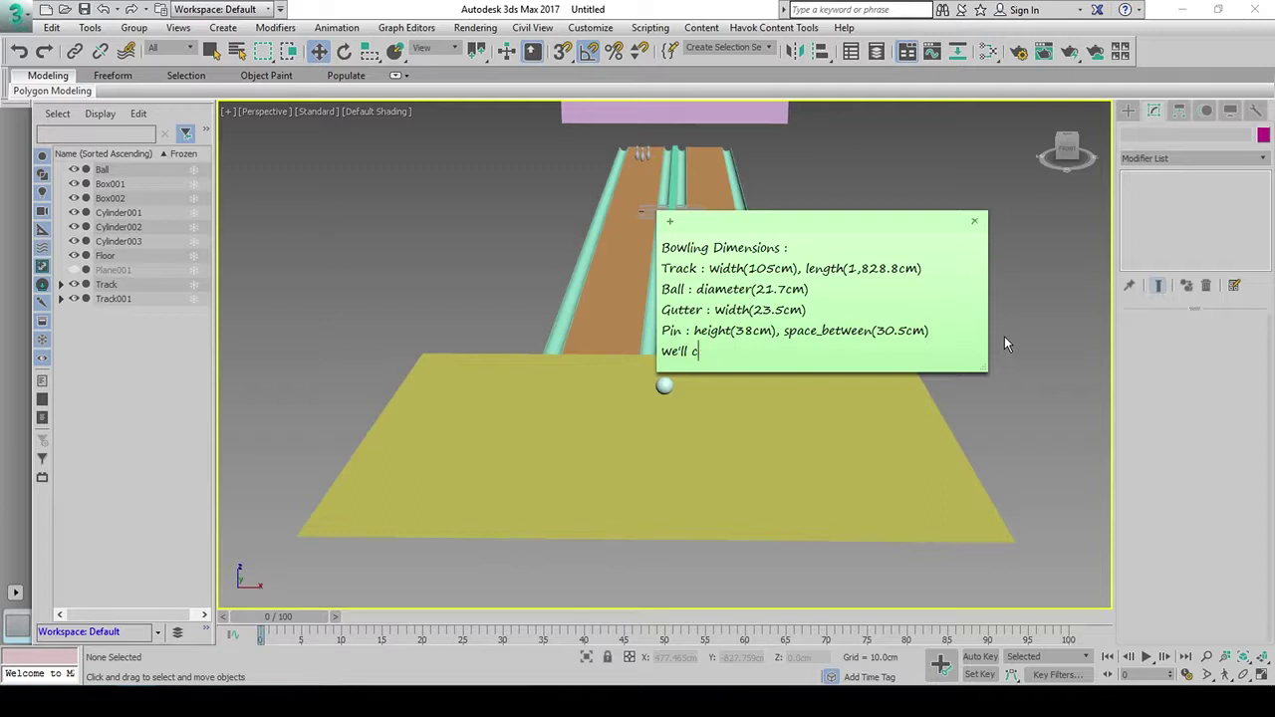
key("BackSpace")
key("BackSpace")
Return to the scene in the four-viewport layout and zoom to review both lanes
left_click(714, 14)
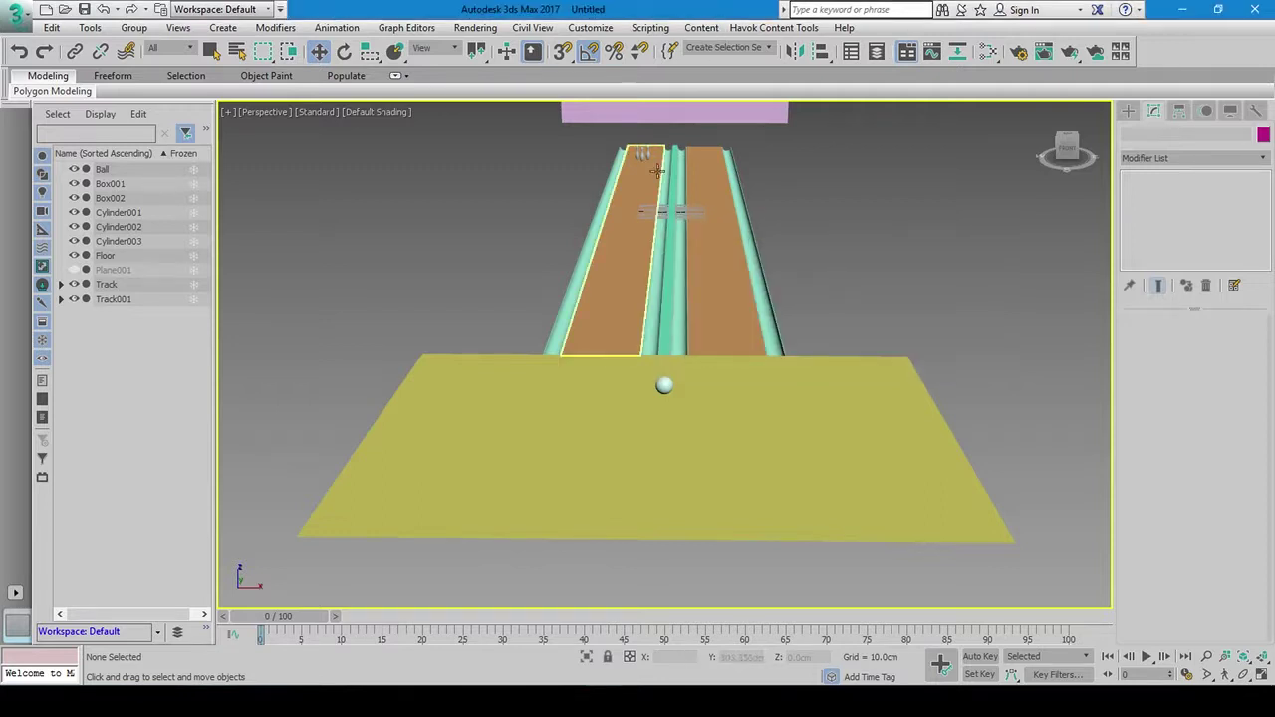
key("alt+w")
key("alt+w")
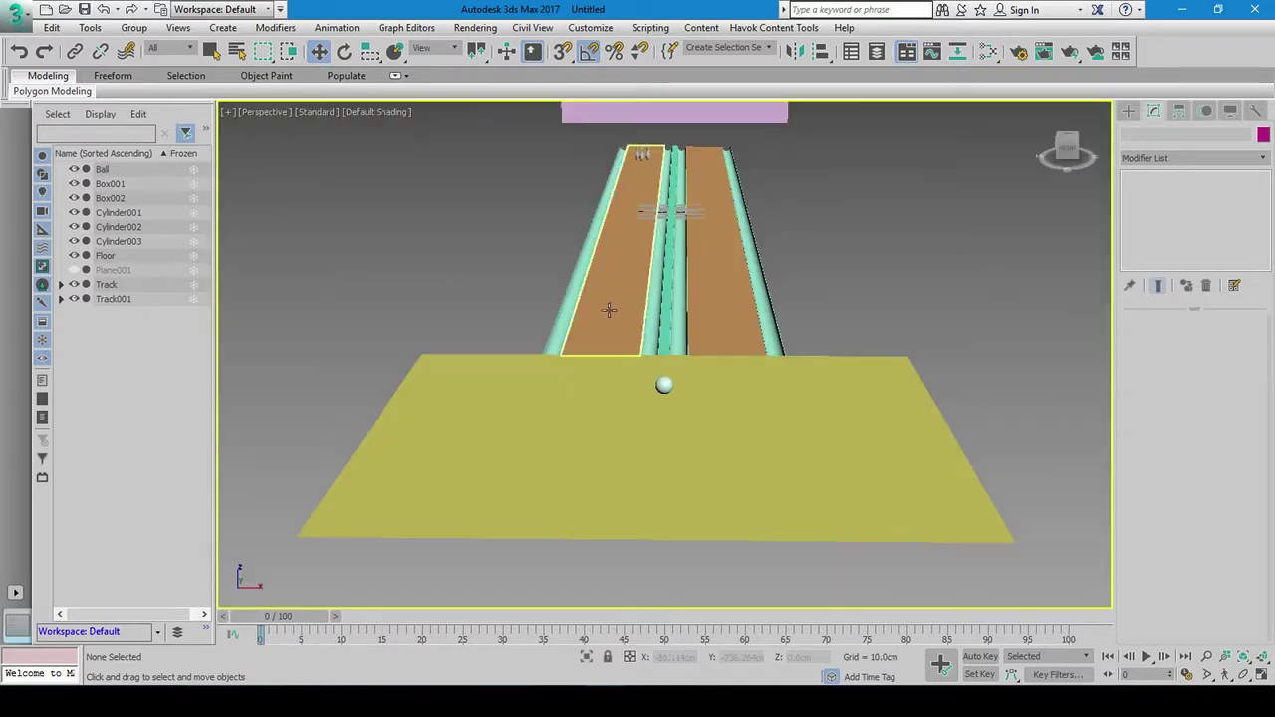
scroll(606, 305, "down", 3)
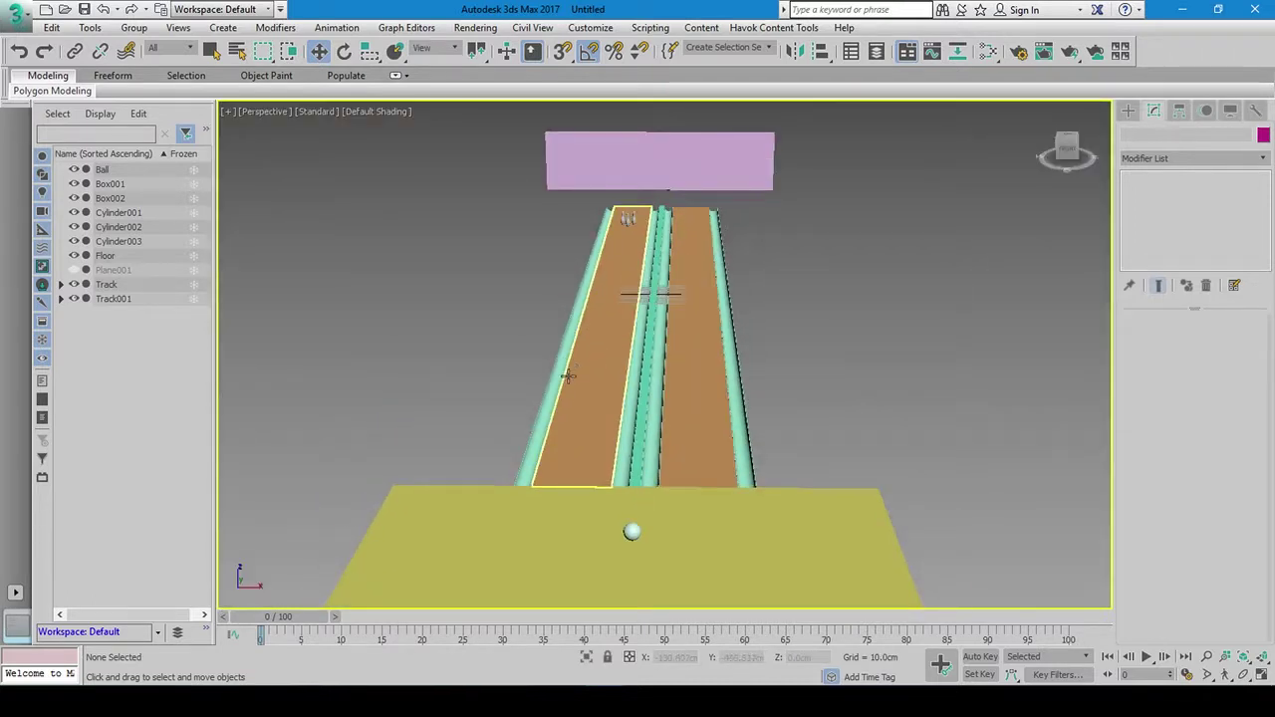
scroll(570, 383, "up", 2)
scroll(686, 377, "up", 2)
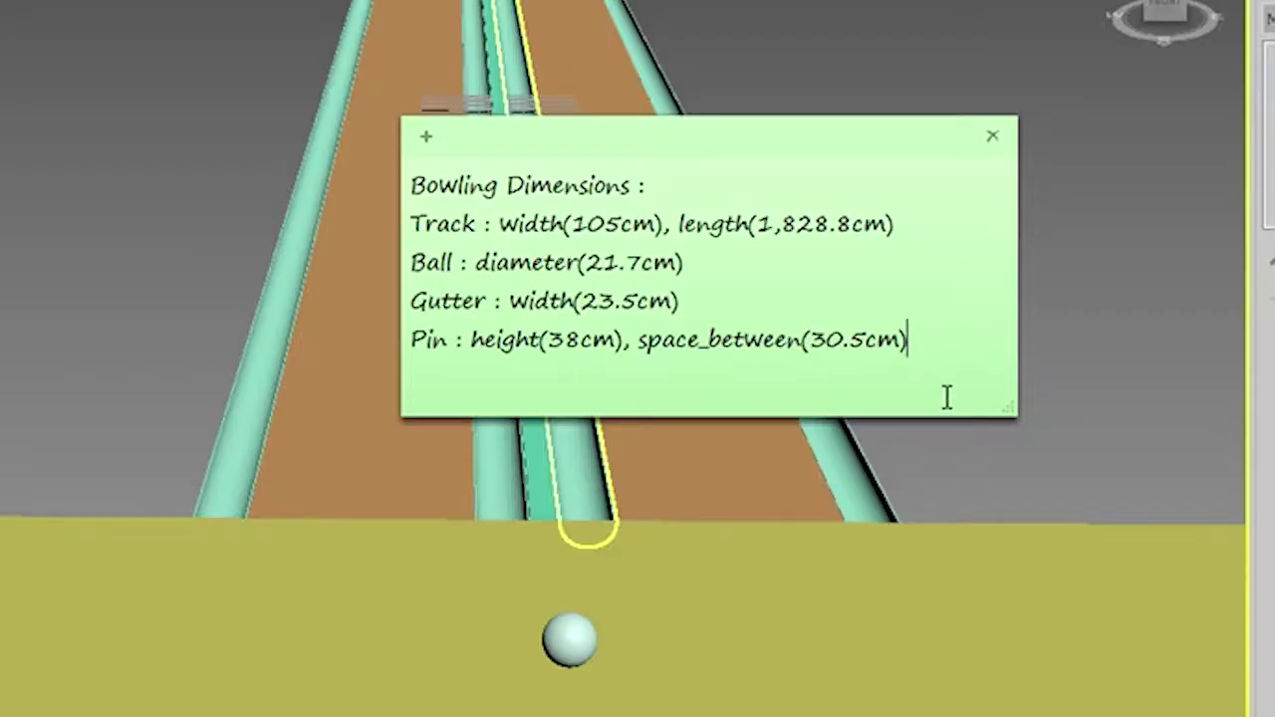
Append the line 'now we need textures!!!!!!!' to the bowling dimensions note
key("Return")
type("now w")
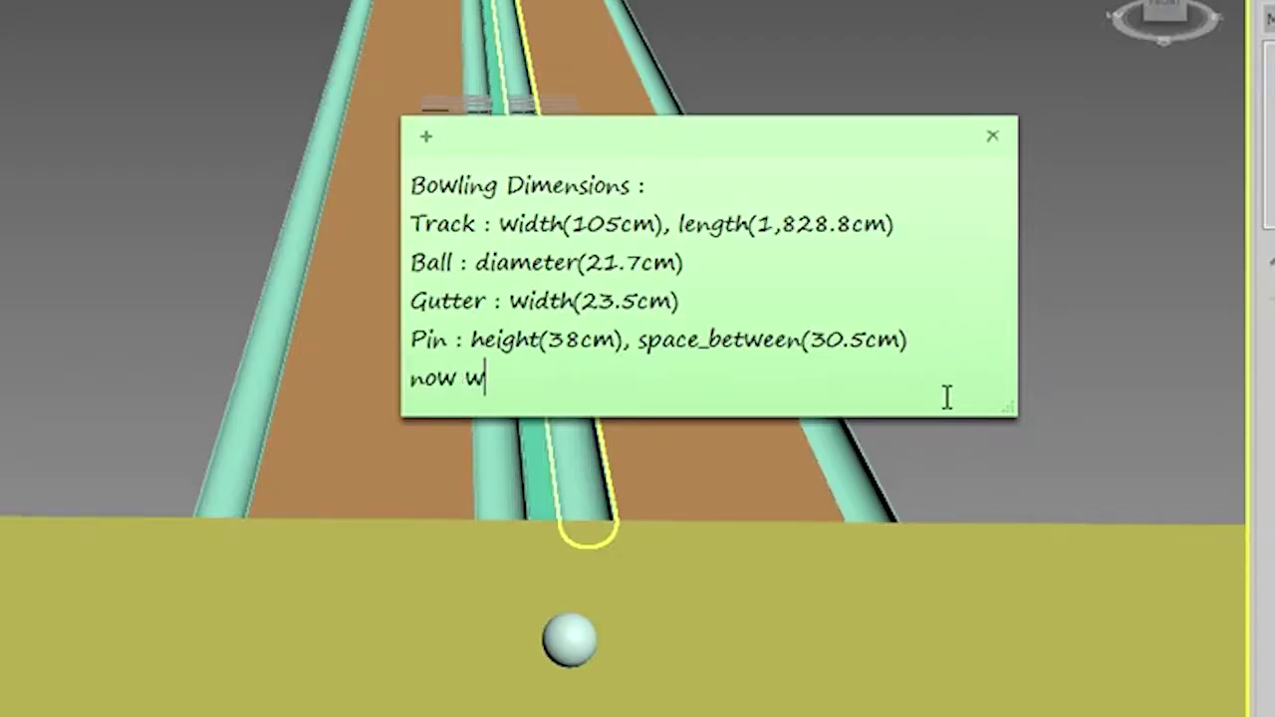
type("o")
key("BackSpace")
type("e ne")
type("ed textures")
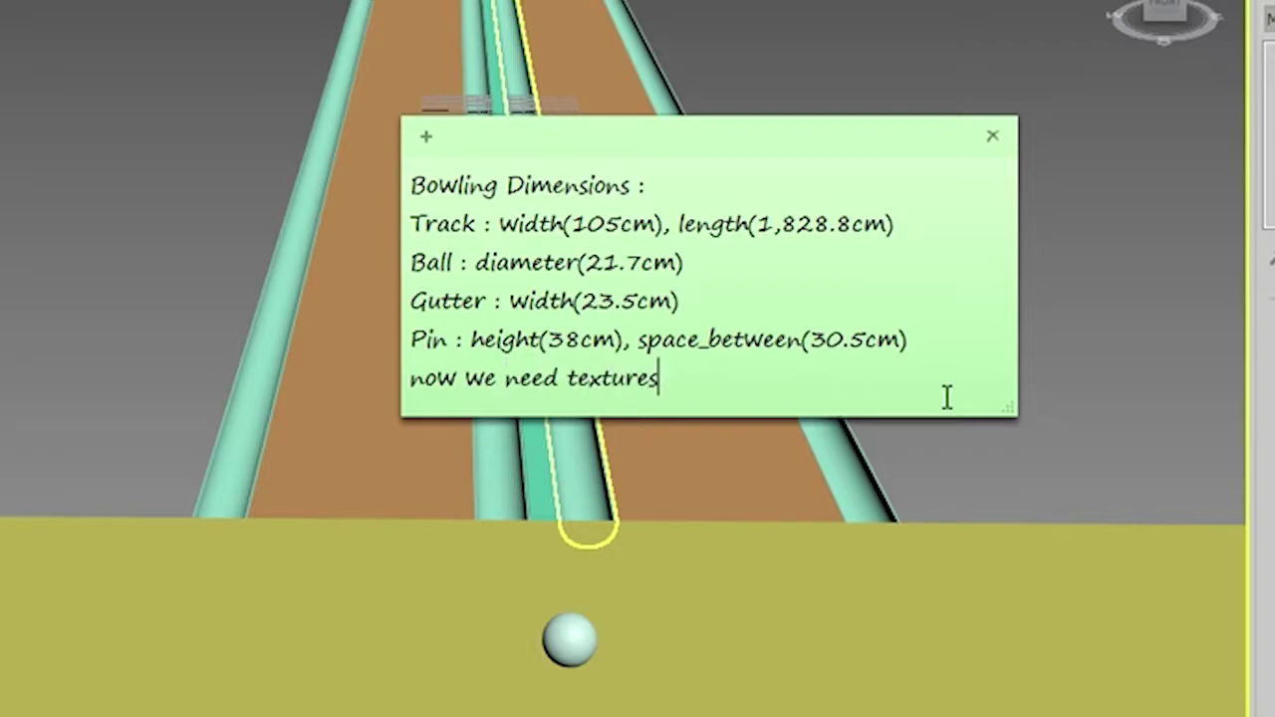
type("!!!!!!!")
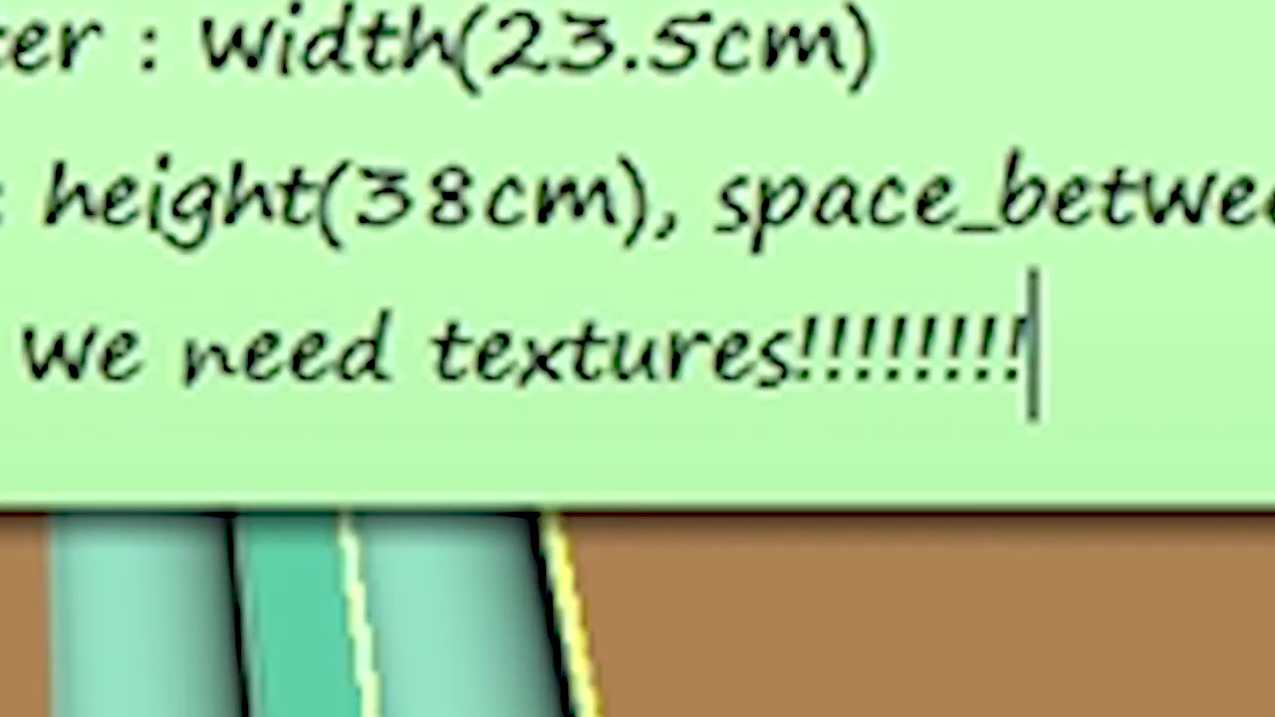